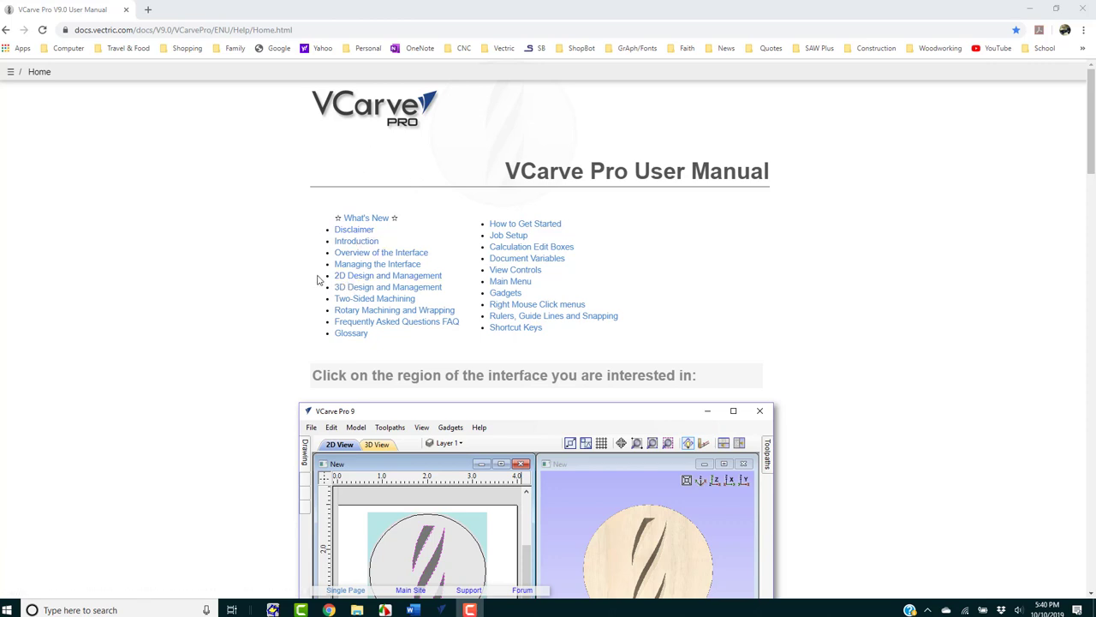
- Open the manual's Offset and Layout topic and examine the Linear Array Copy page, including spacing, symmetry, row/column displacement and group copies
scroll(319, 280, down, 2)
scroll(318, 279, down, 5)
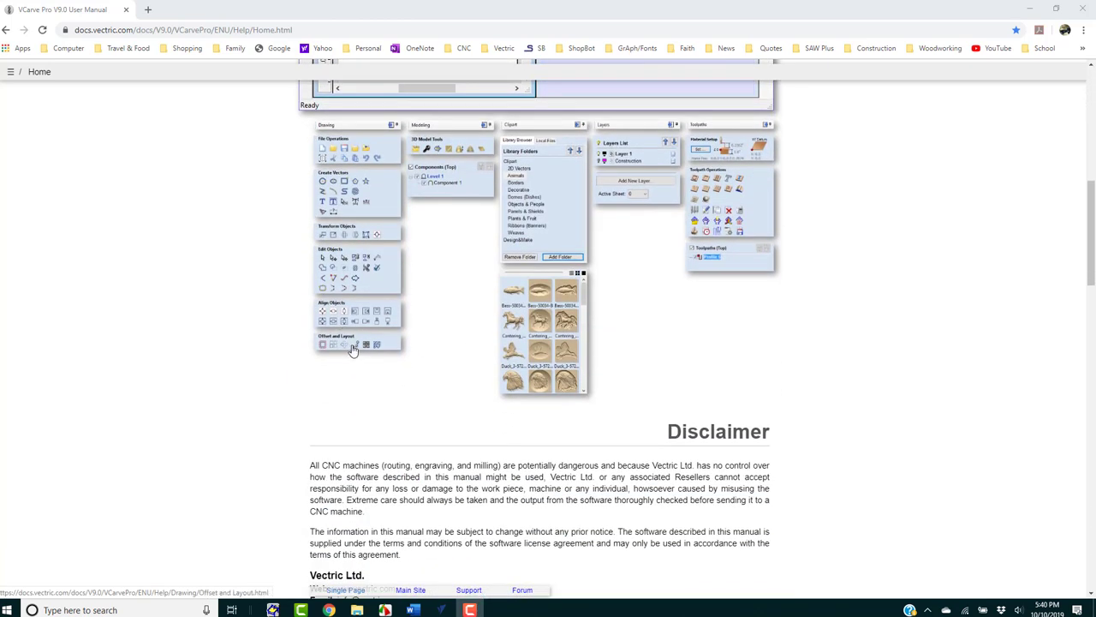
click(350, 347)
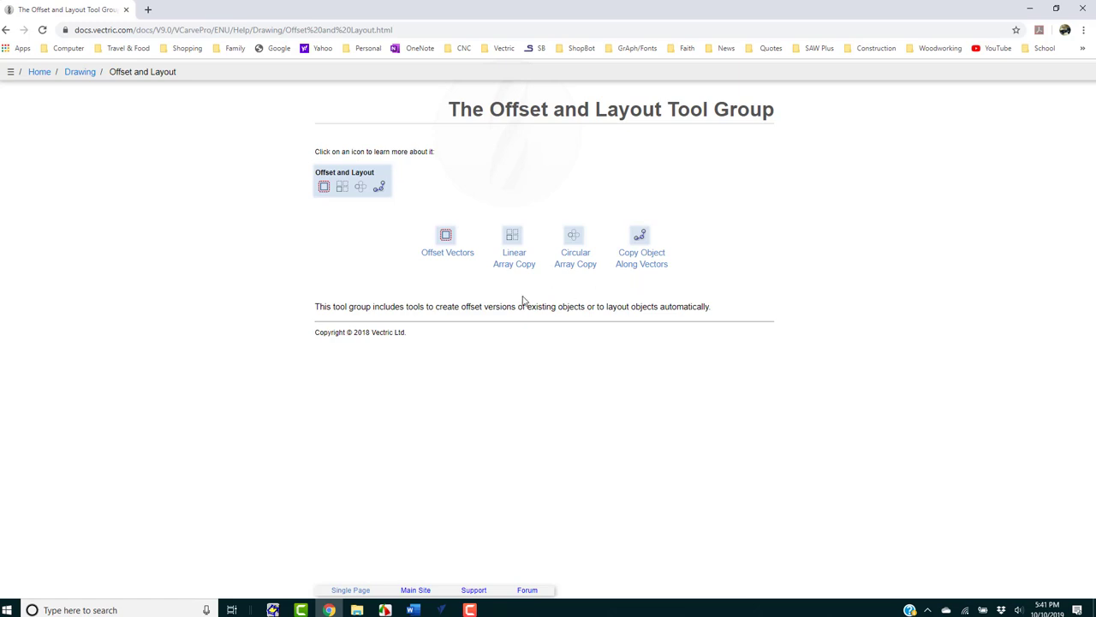
click(519, 264)
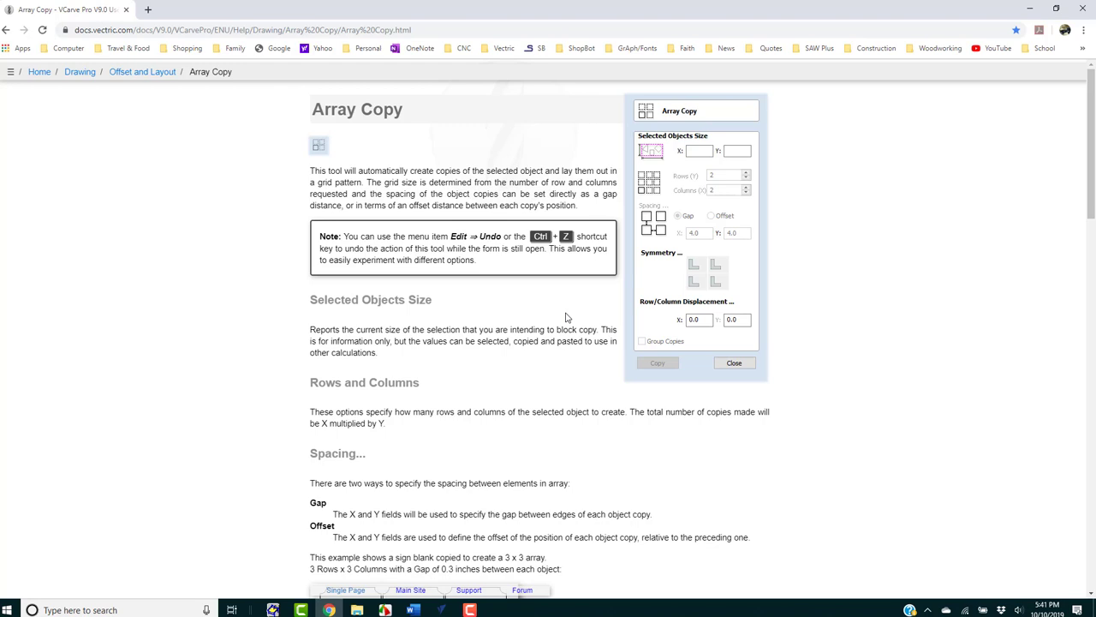
scroll(460, 412, down, 5)
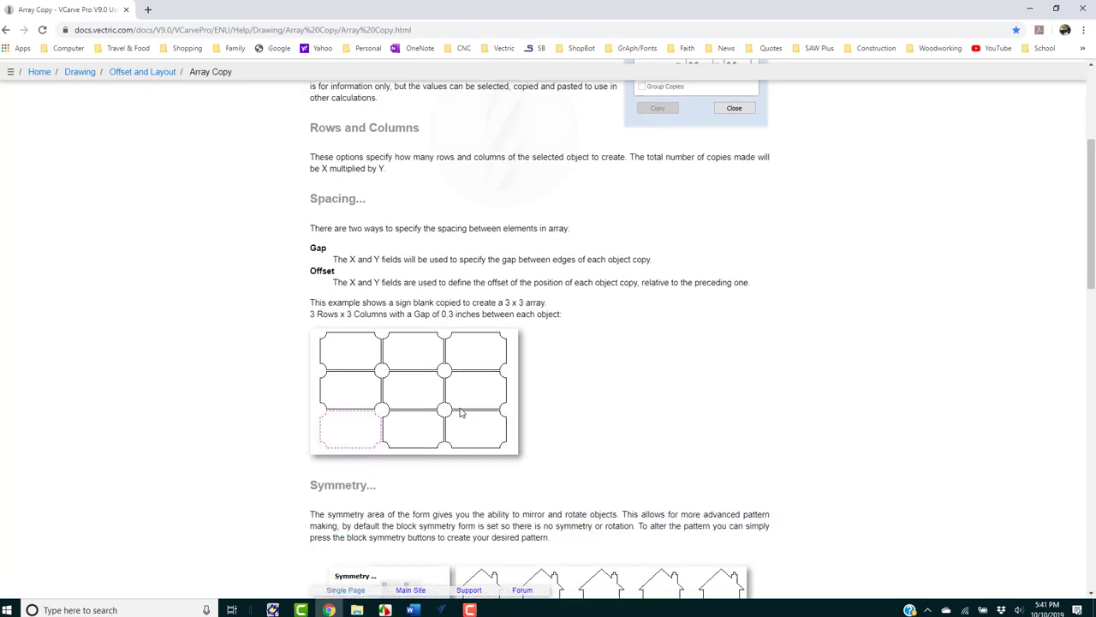
scroll(460, 412, down, 6)
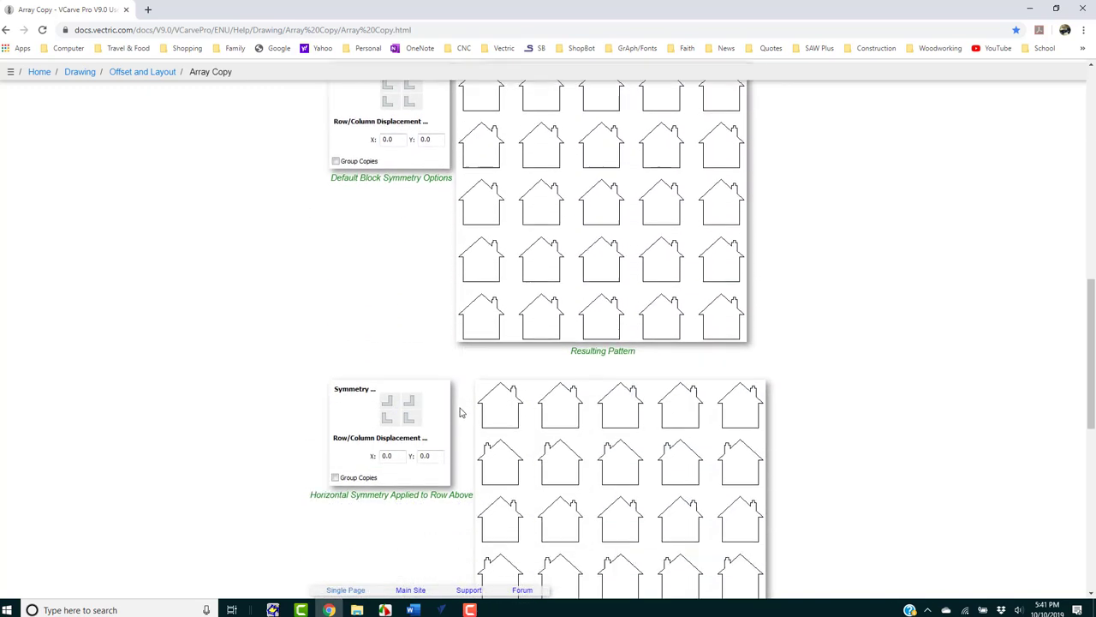
scroll(460, 412, down, 5)
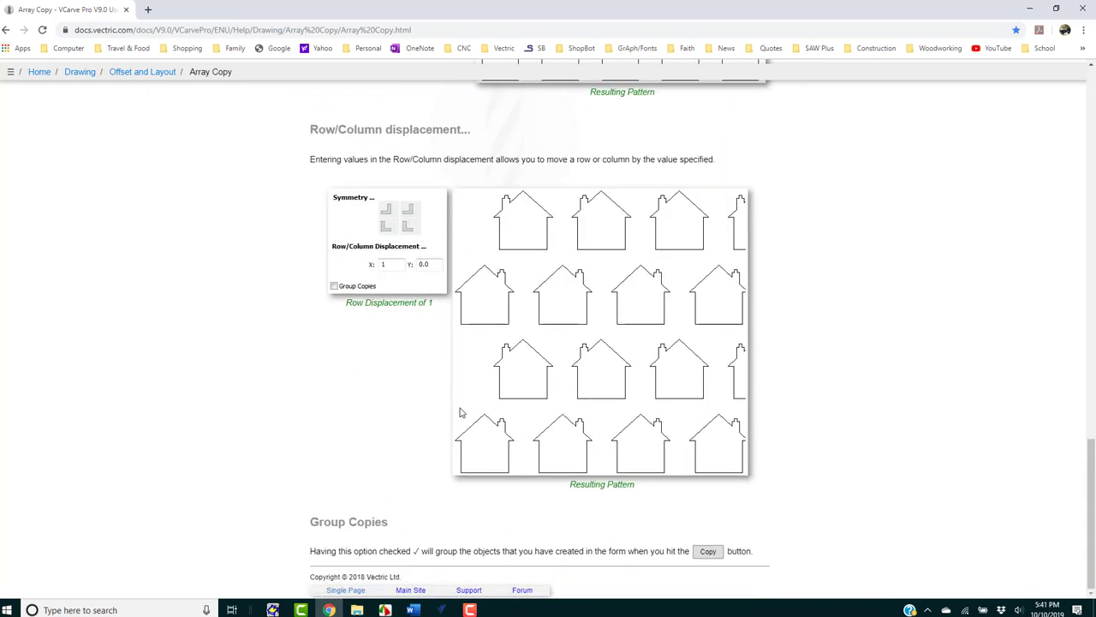
scroll(456, 416, up, 11)
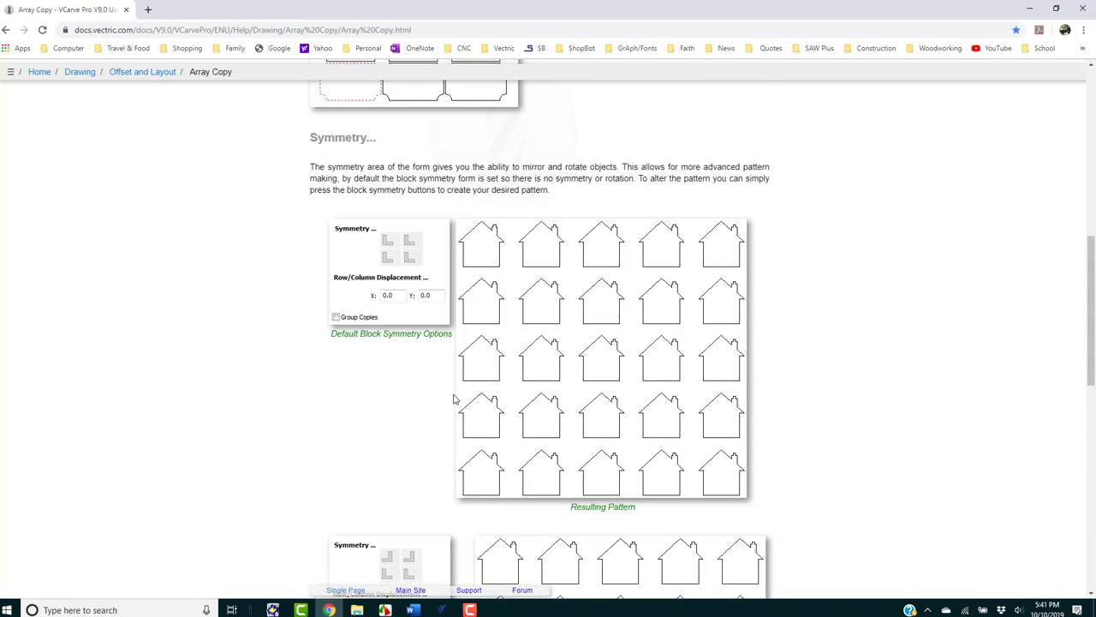
scroll(455, 398, up, 3)
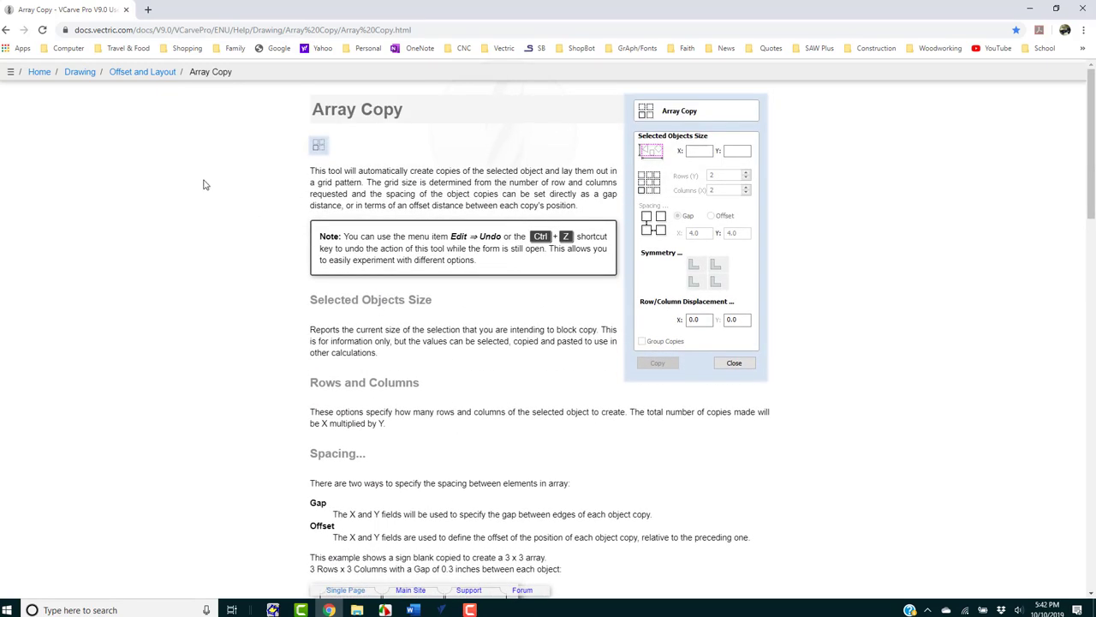
- Examine the manual's Circular Array Copy page, covering rotation center, rotated copies, angle options and copying multiple vectors
key(alt+Left)
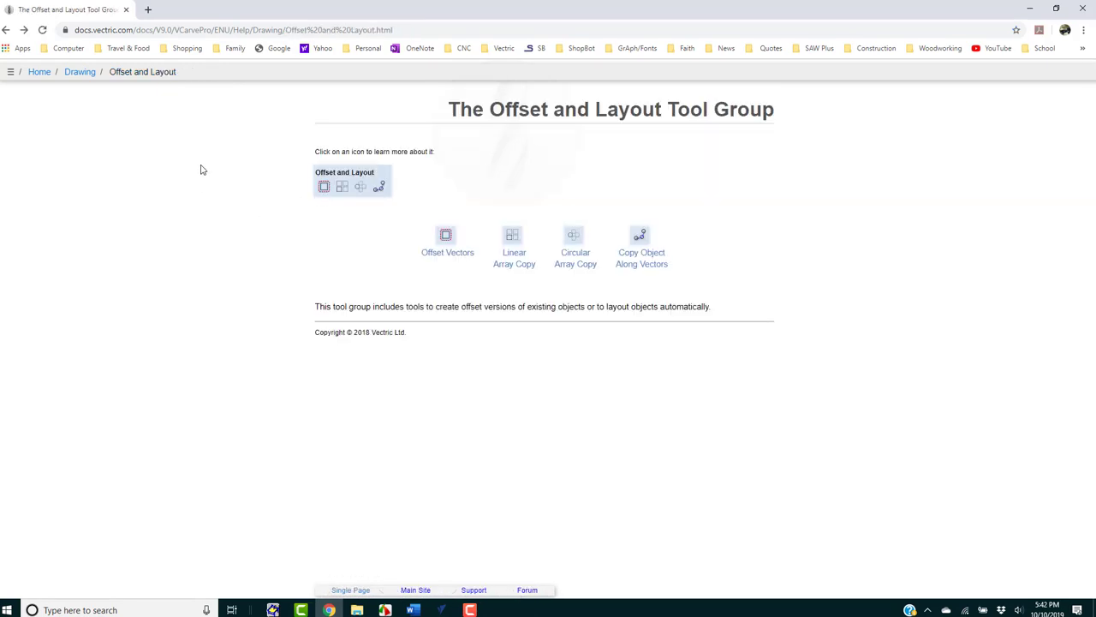
click(566, 263)
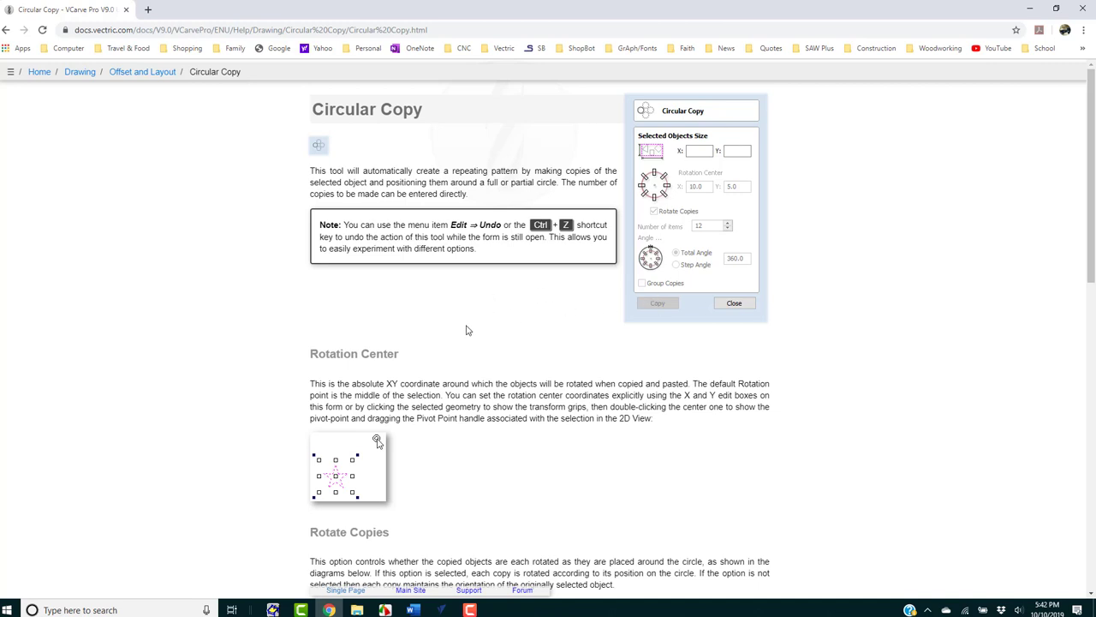
scroll(518, 337, down, 6)
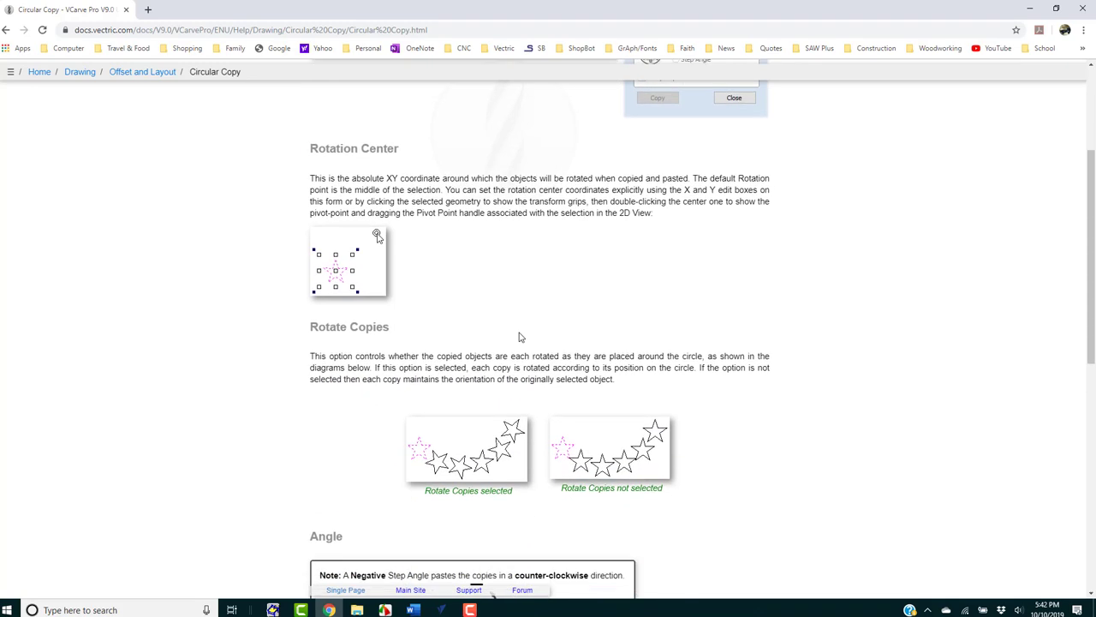
scroll(519, 336, down, 3)
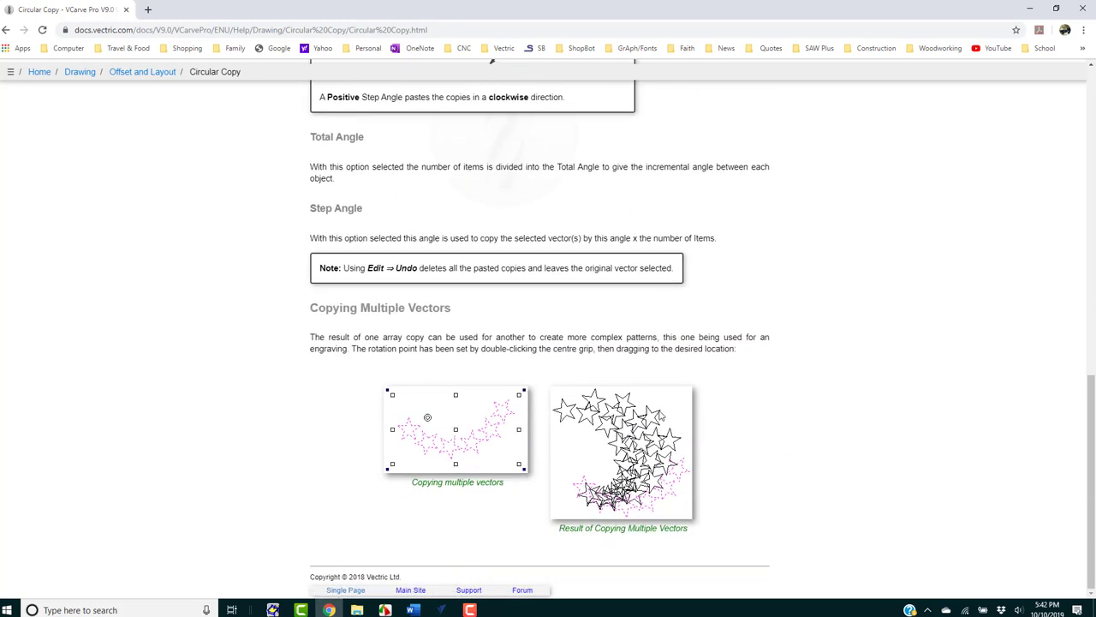
scroll(666, 426, up, 12)
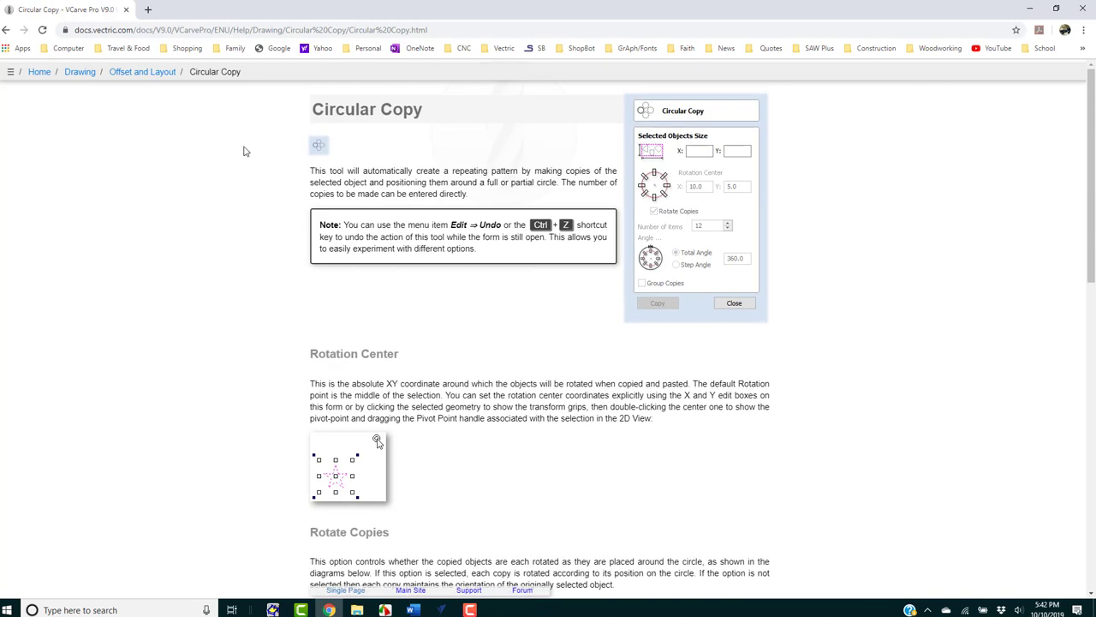
- Examine the manual's Copy Object Along Vectors page, covering copied circles, copy distance, number of copies and alignment to the curve
key(alt+Left)
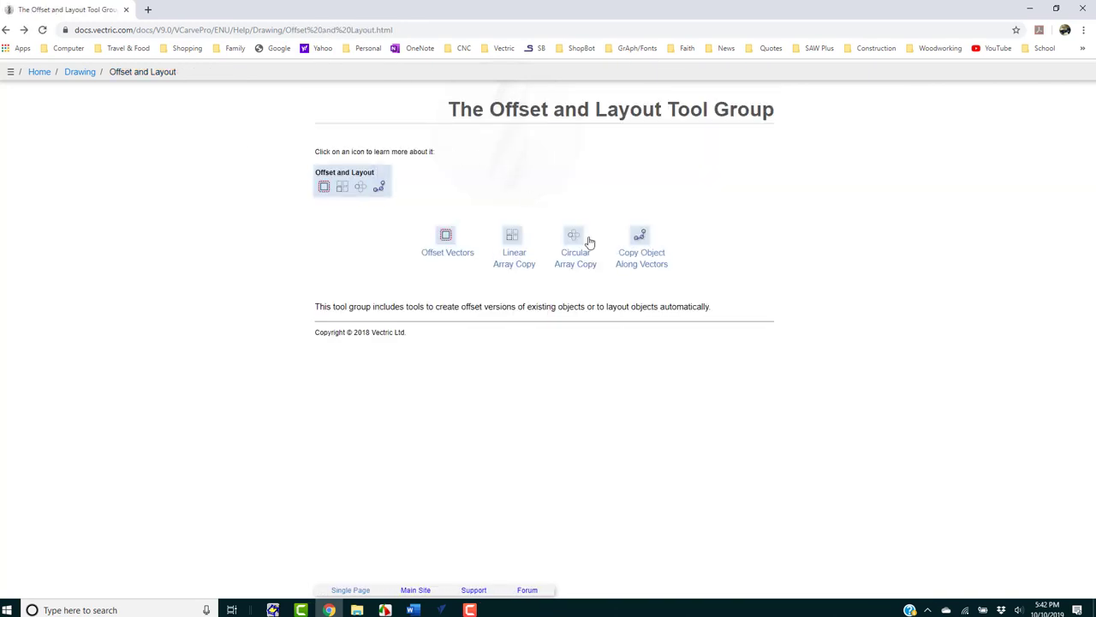
click(642, 261)
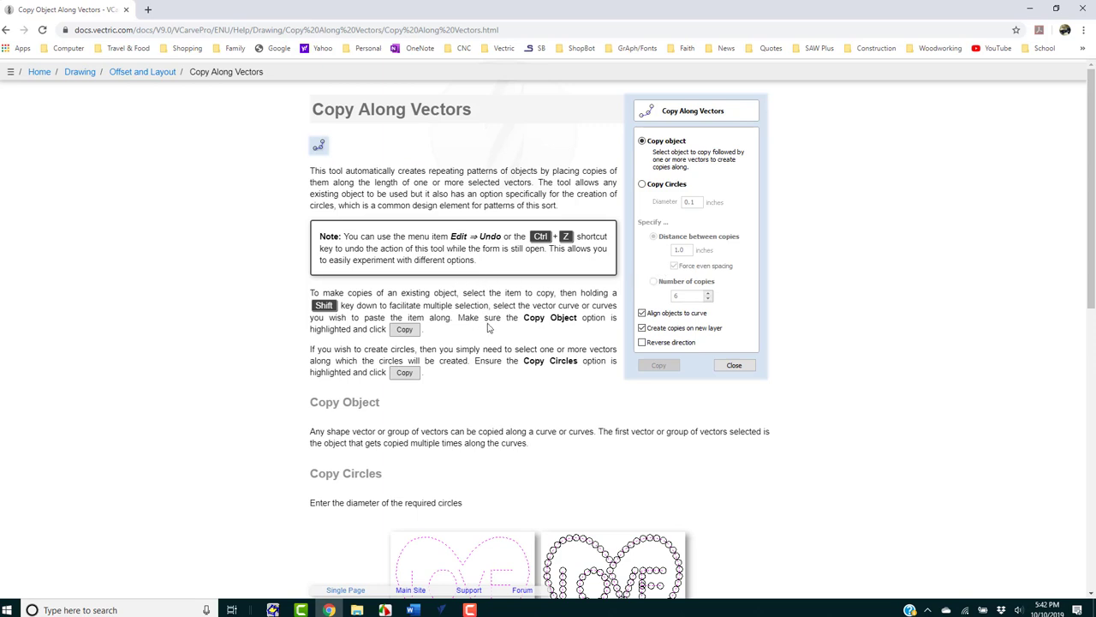
scroll(505, 330, down, 4)
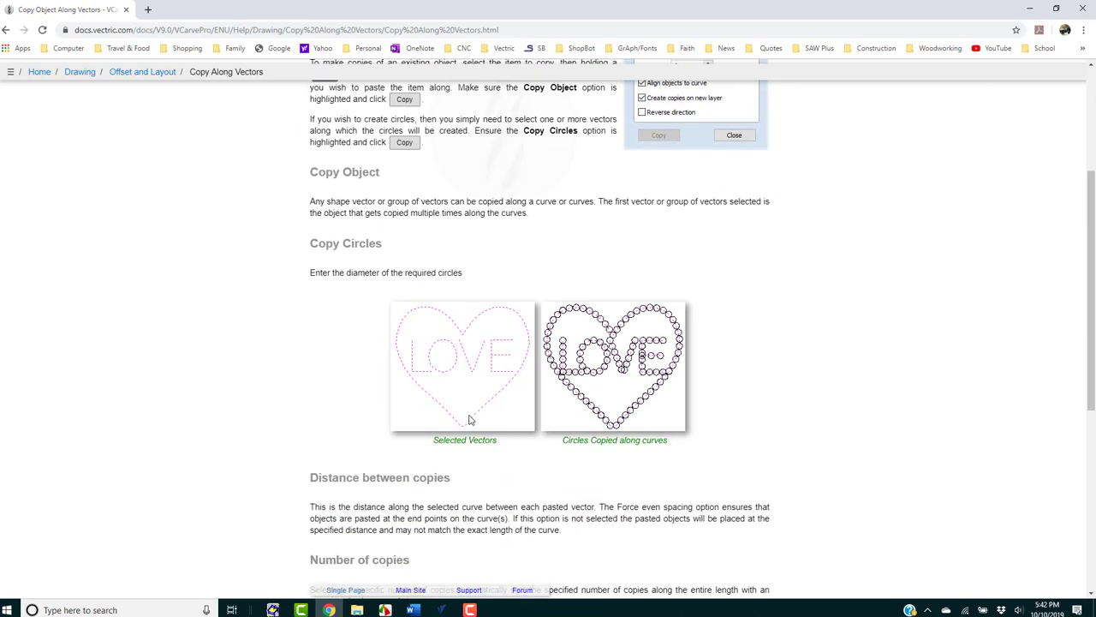
scroll(565, 411, down, 5)
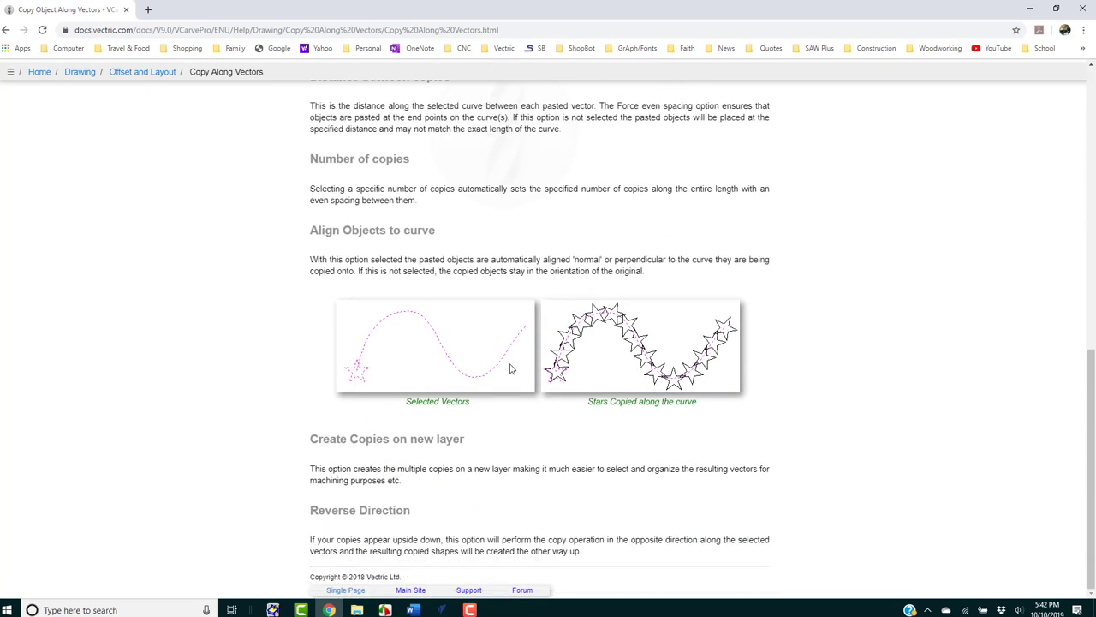
scroll(512, 370, up, 3)
scroll(474, 322, up, 4)
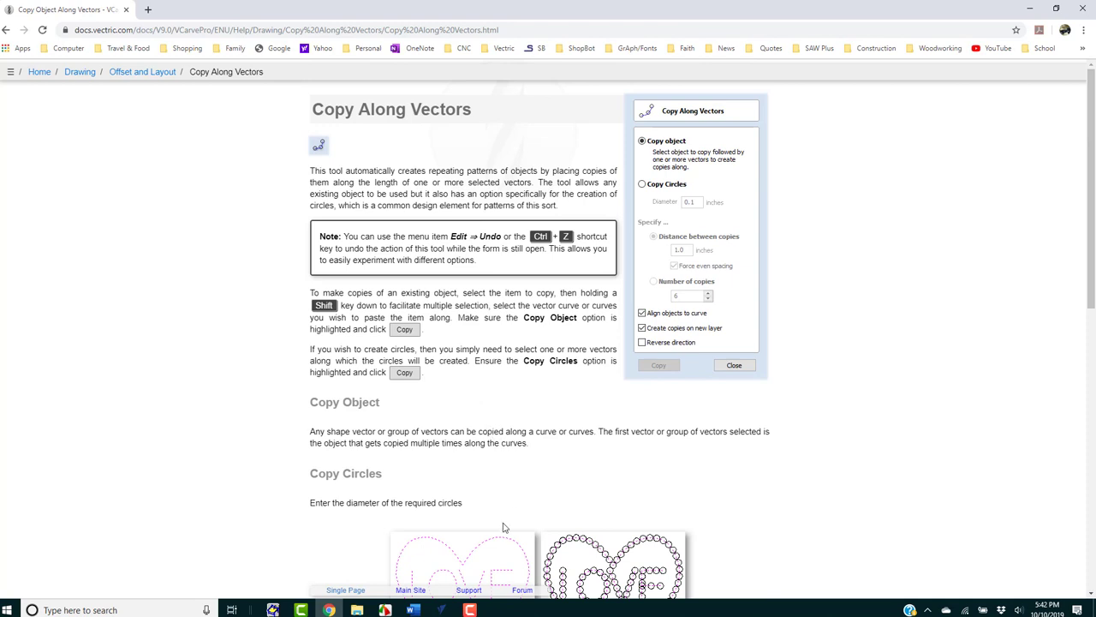
- Switch to VCarve Pro and start the Array Copy tool in the drawing of the three array copy types
mouse_move(441, 610)
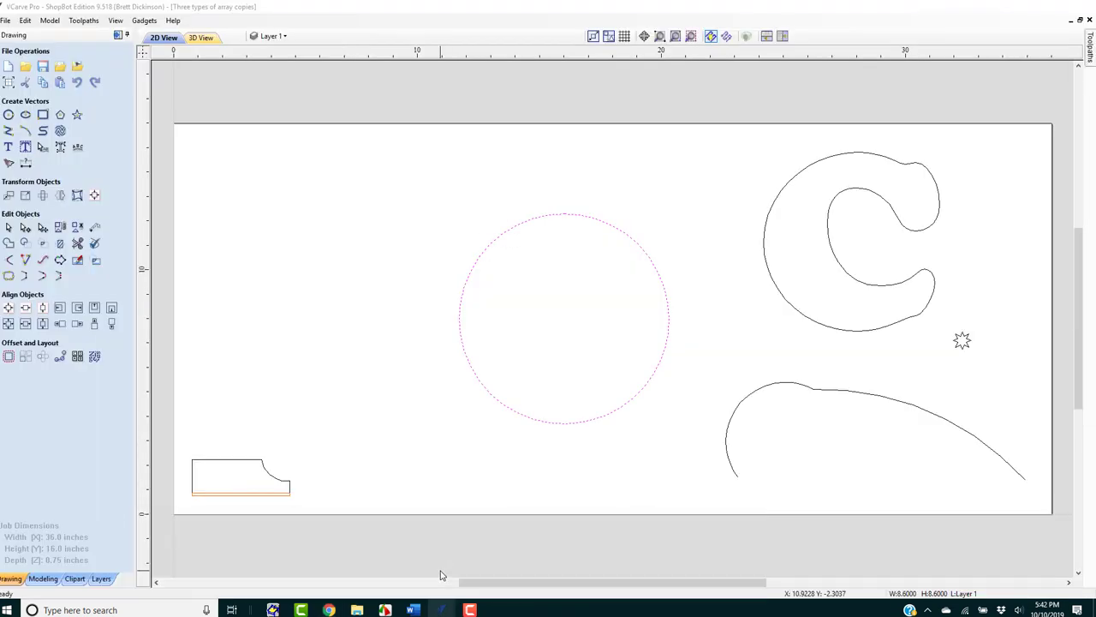
click(441, 575)
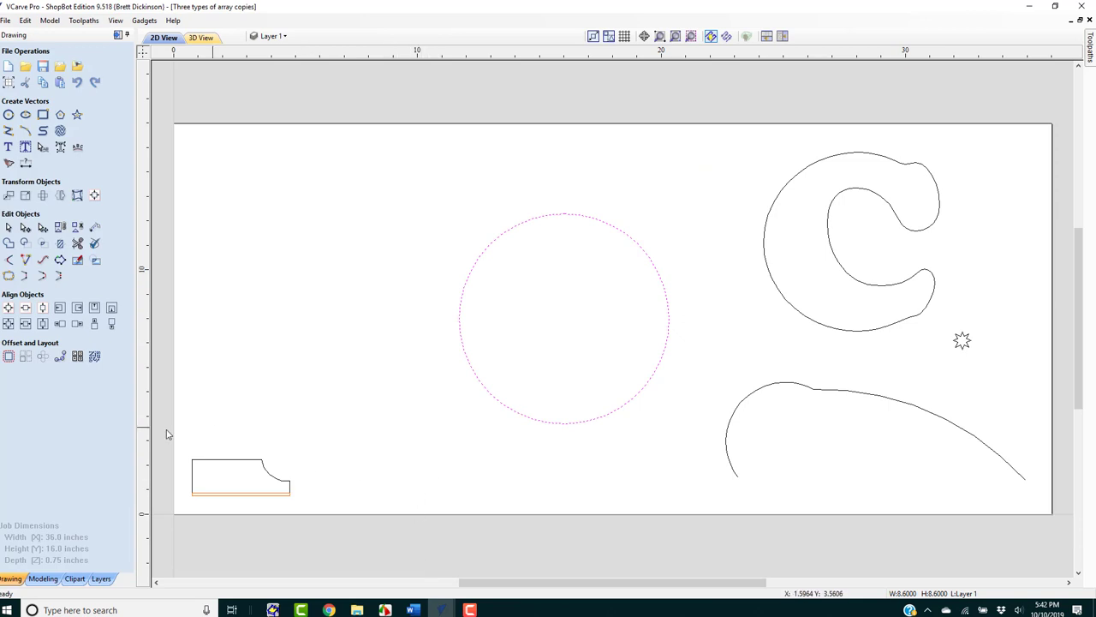
click(24, 357)
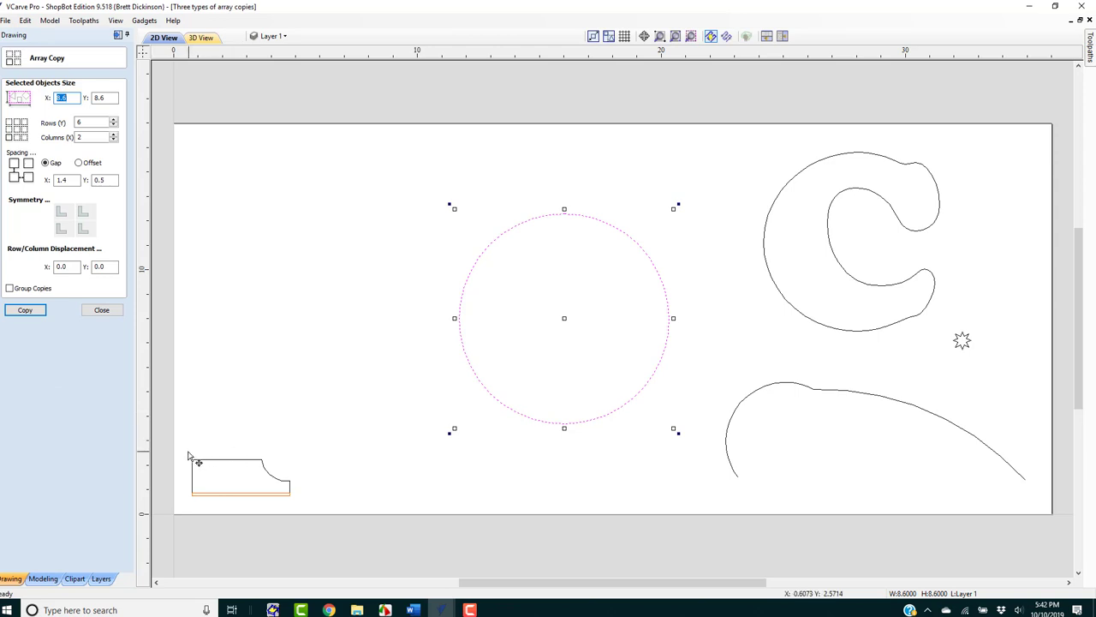
- Array copy the small notched profile into 6 rows and 2 columns with gaps of X 1.4 and Y 0.5, and undo the copies
drag(189, 456, 315, 511)
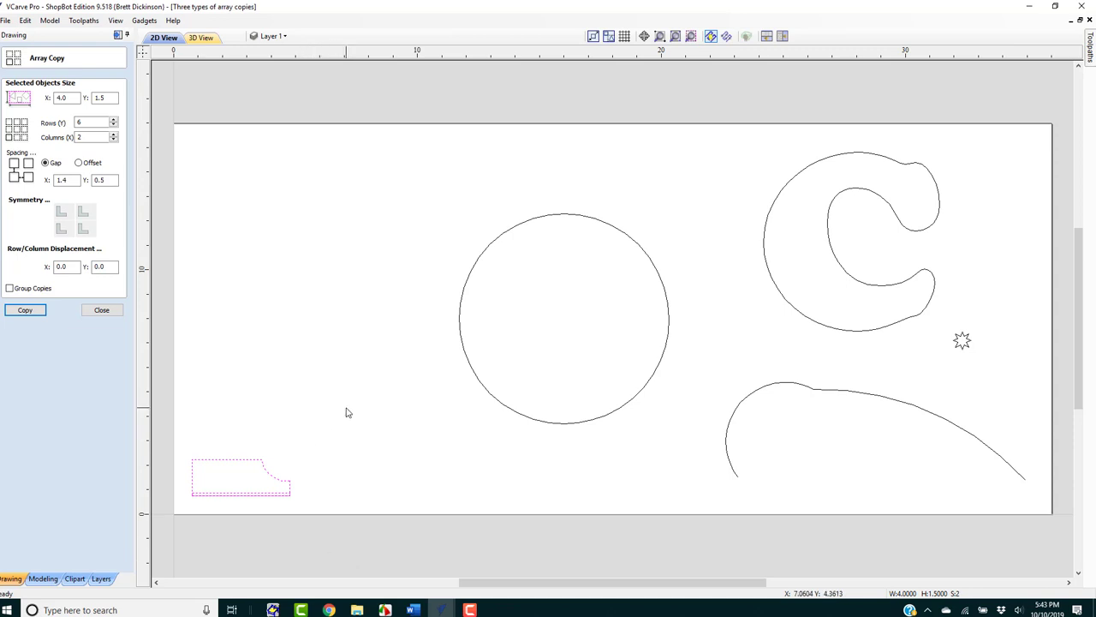
click(100, 138)
click(25, 310)
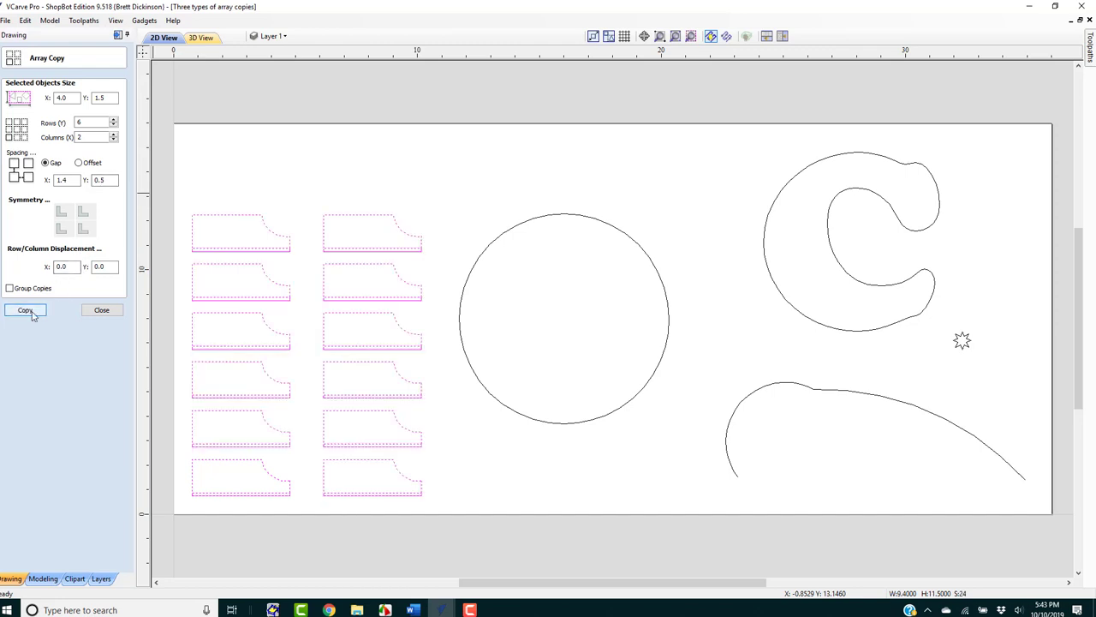
click(472, 454)
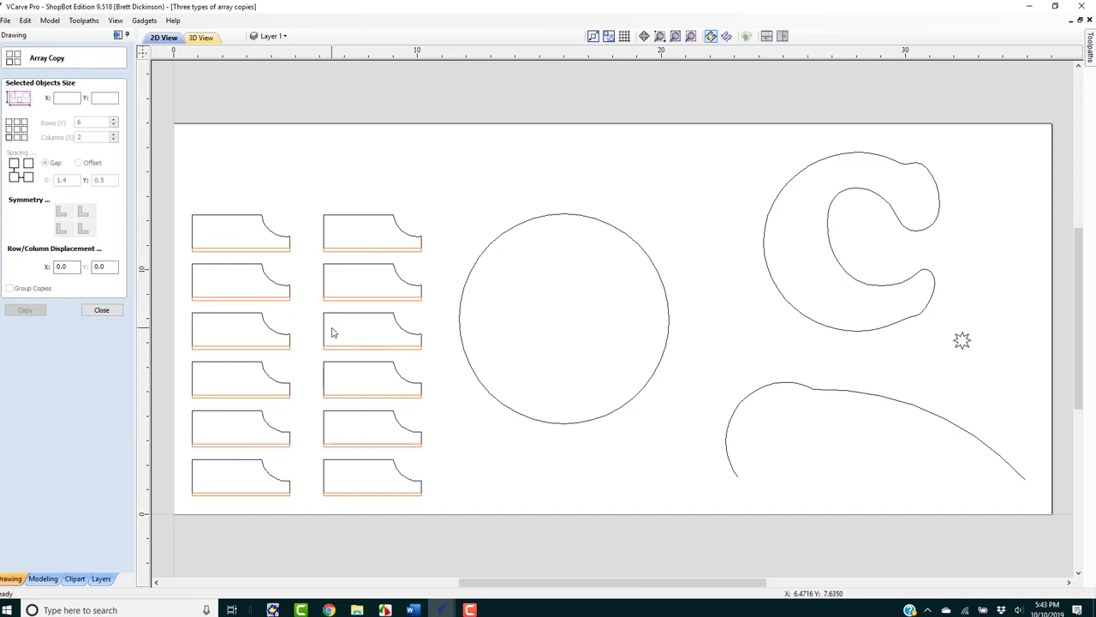
key(ctrl+z)
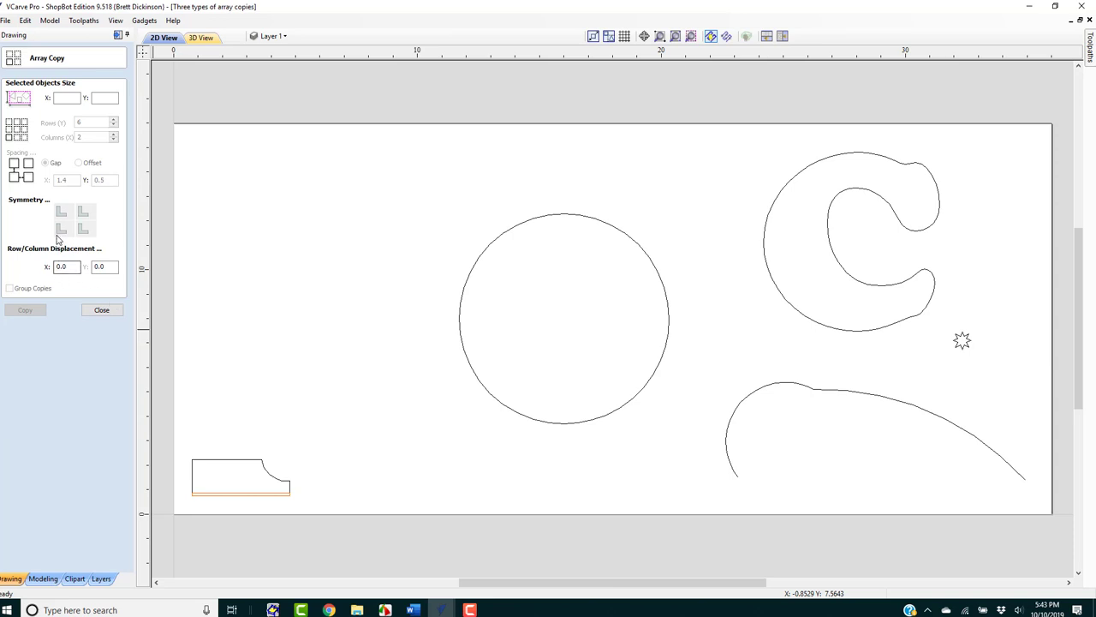
- Array copy the notched profile in 6 rows and 2 columns, flipping alternate rows vertically in the first column only, and undo the copies
drag(190, 443, 340, 532)
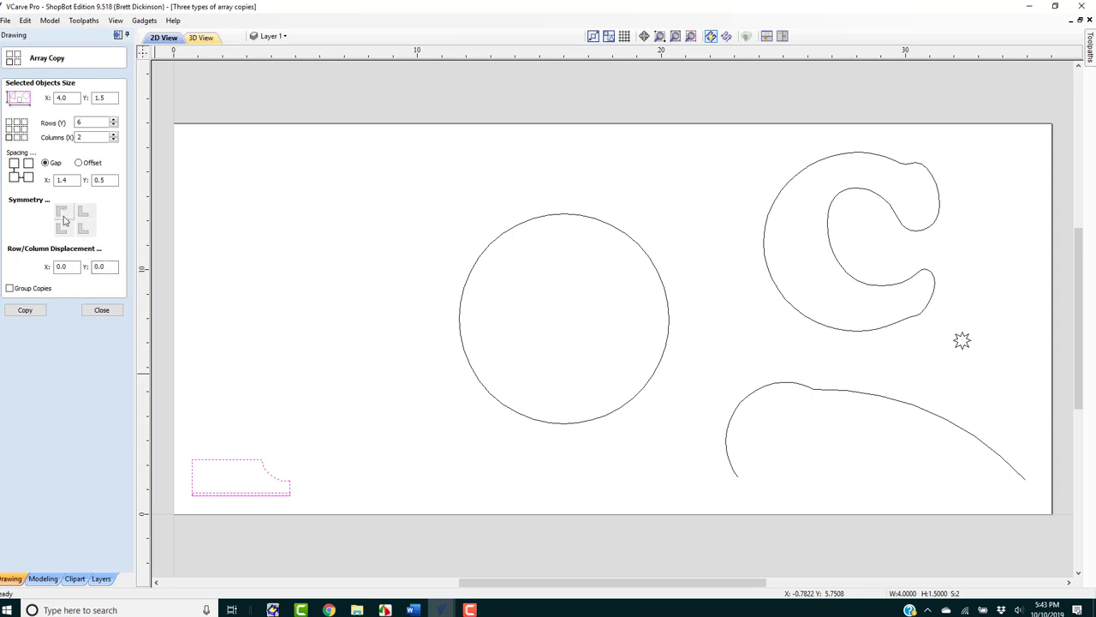
click(25, 311)
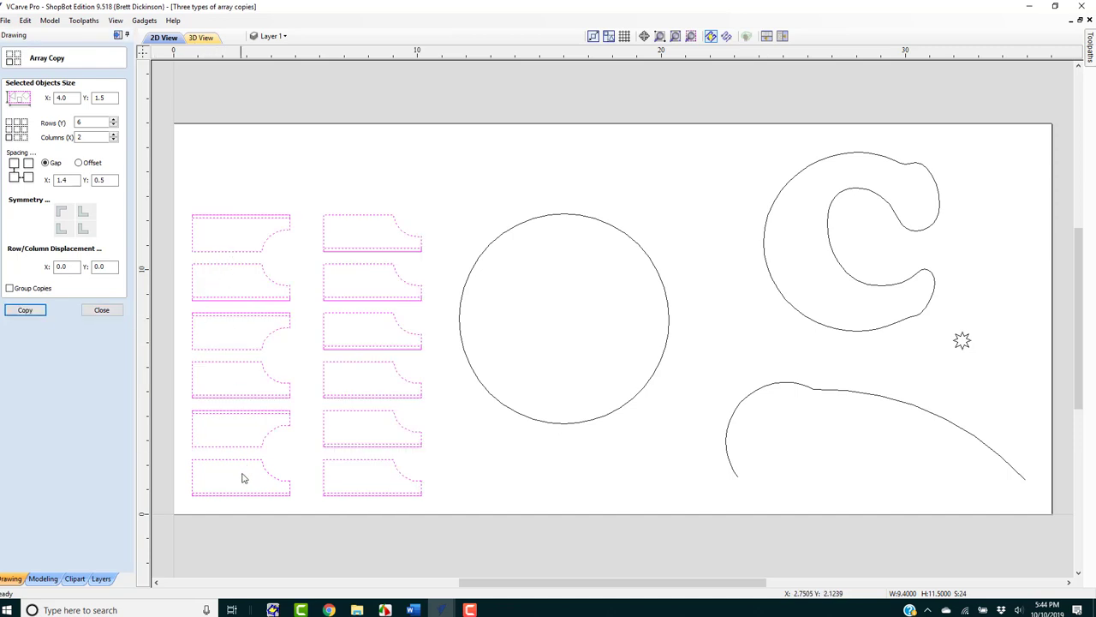
click(288, 465)
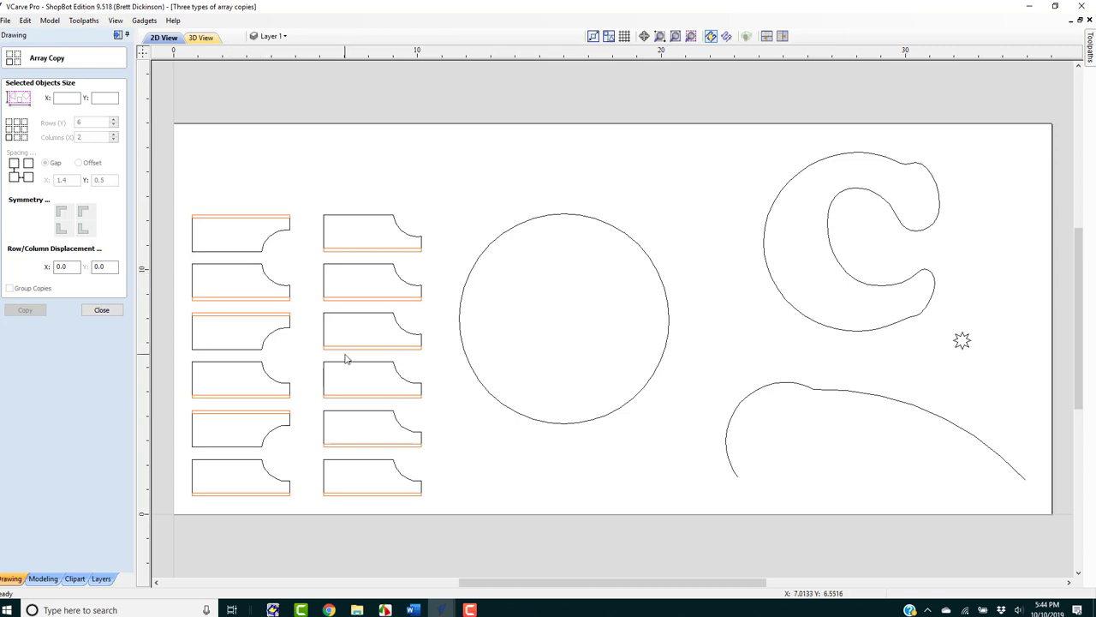
key(ctrl+z)
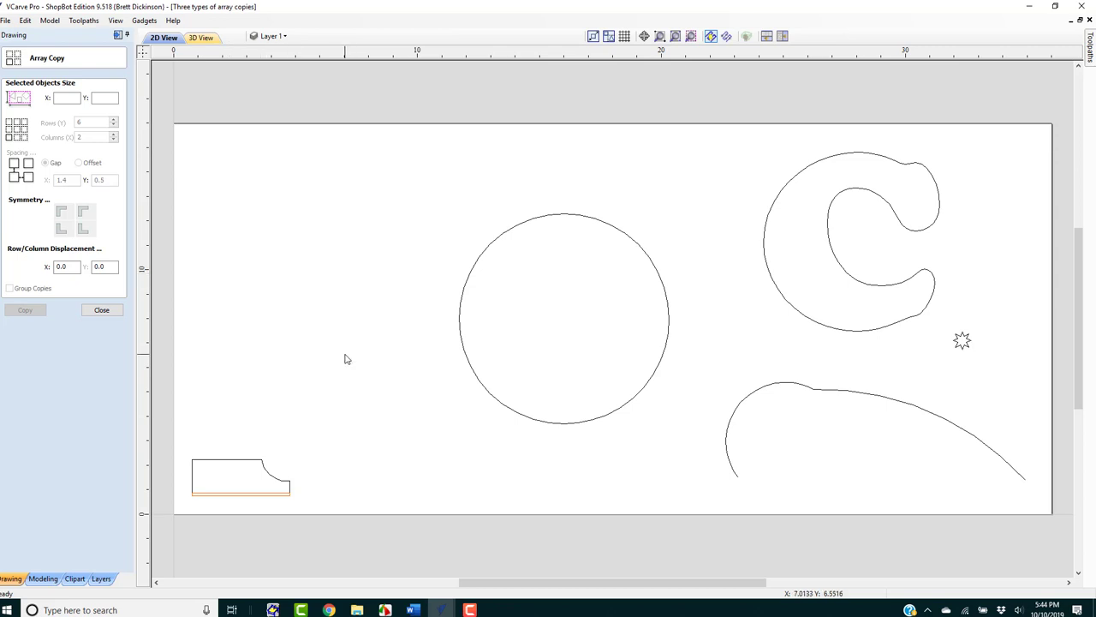
- Array copy the notched profile in 6 rows and 2 columns with alternate rows flipped vertically in both columns, and undo the copies
drag(185, 450, 346, 503)
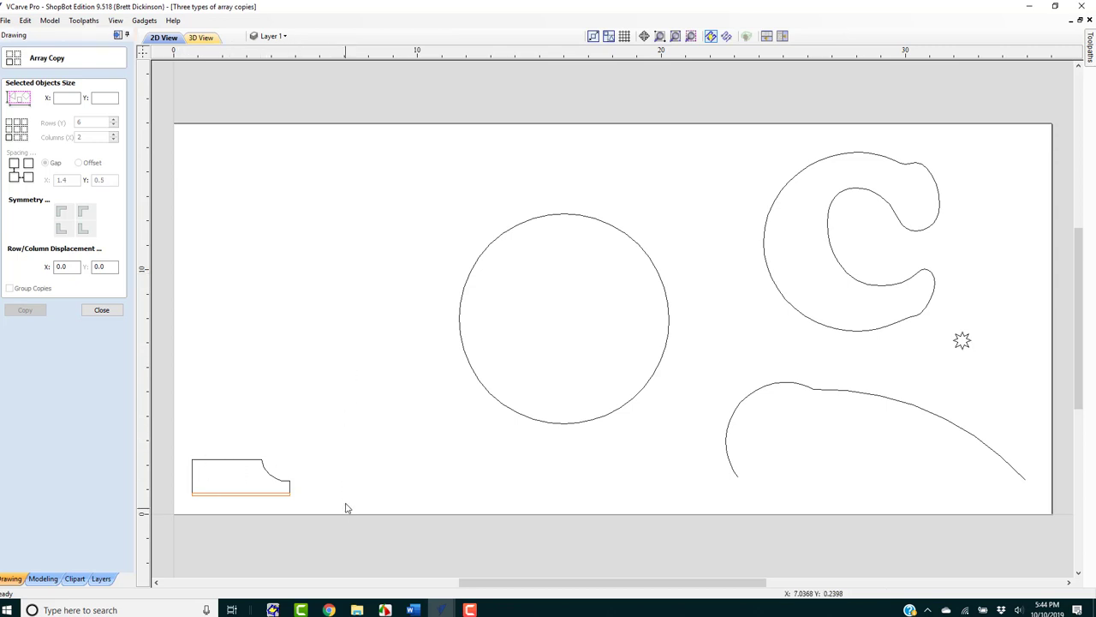
click(25, 310)
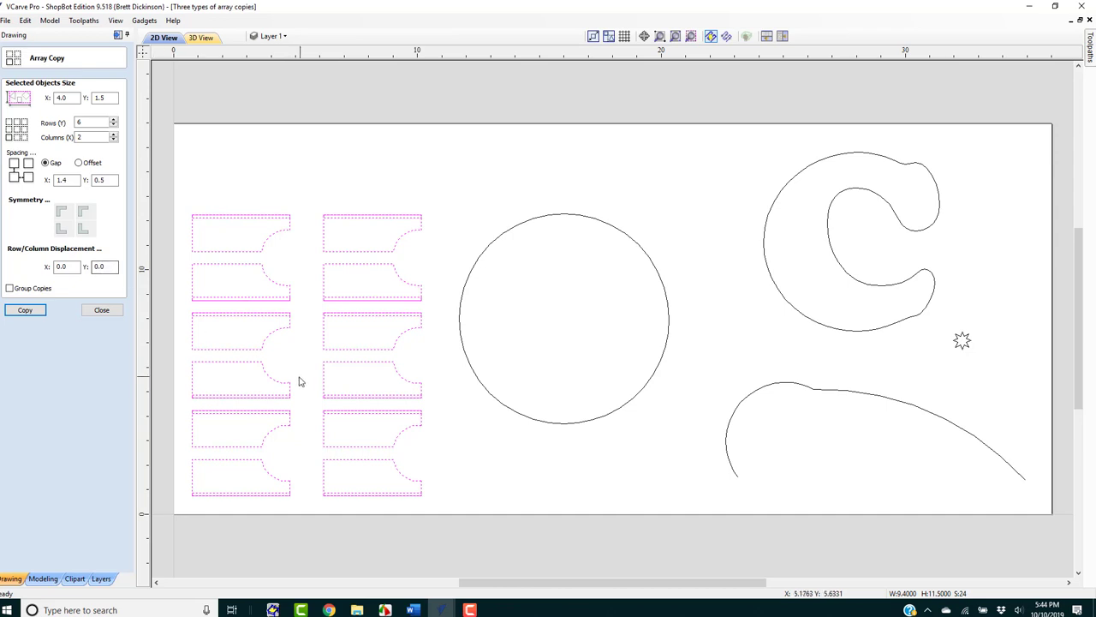
key(ctrl+z)
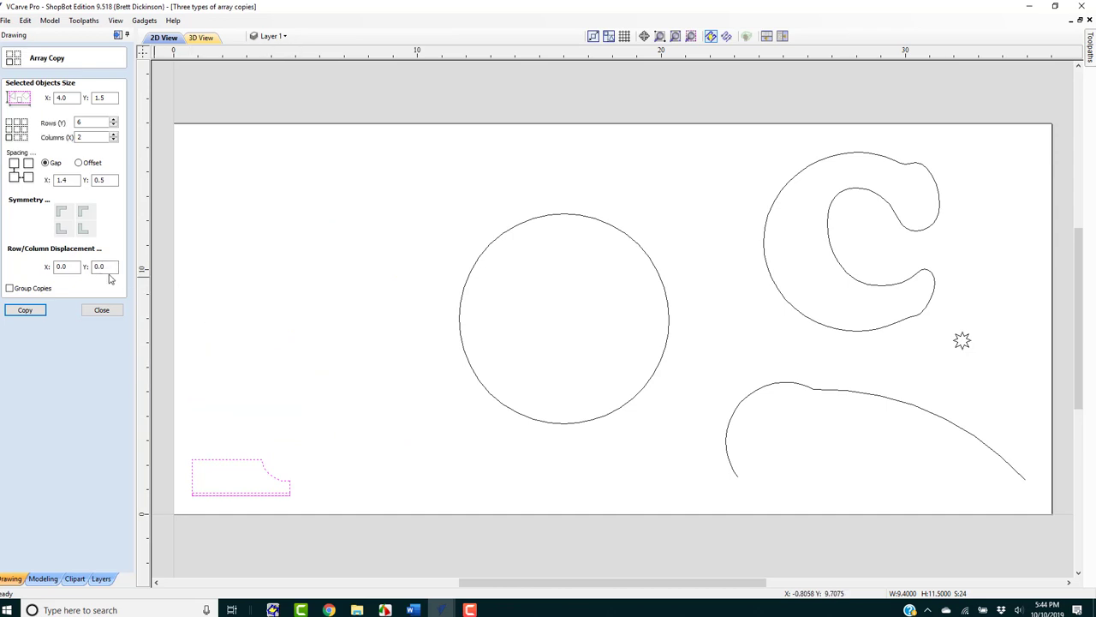
- Set the row/column displacement X to 1.5 and array copy the notched profile in 6 rows and 2 columns
double_click(74, 267)
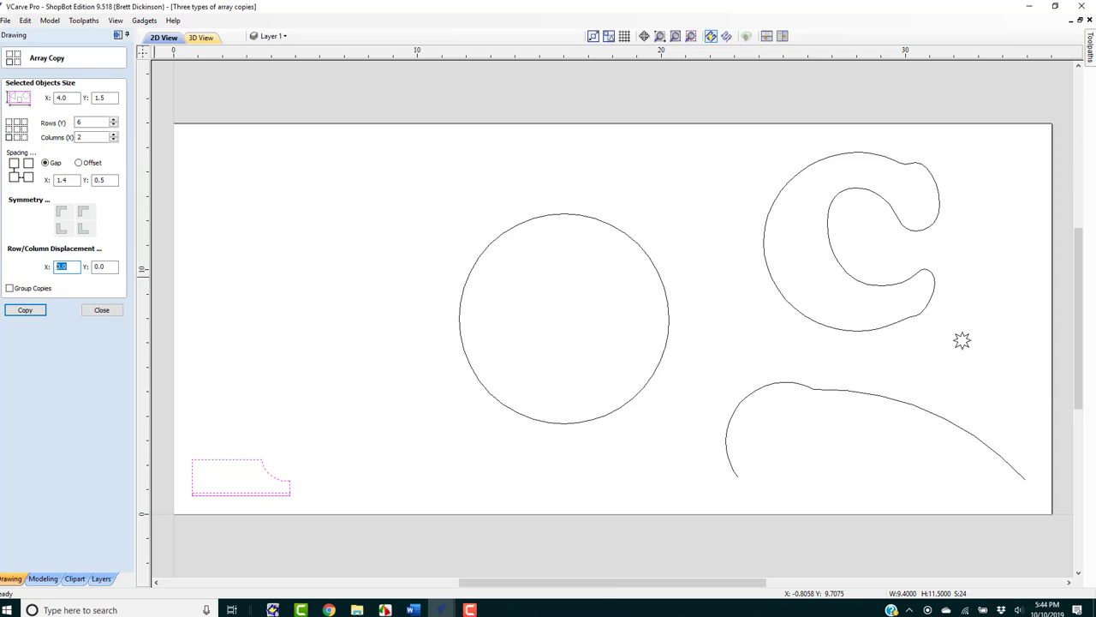
text(1.5)
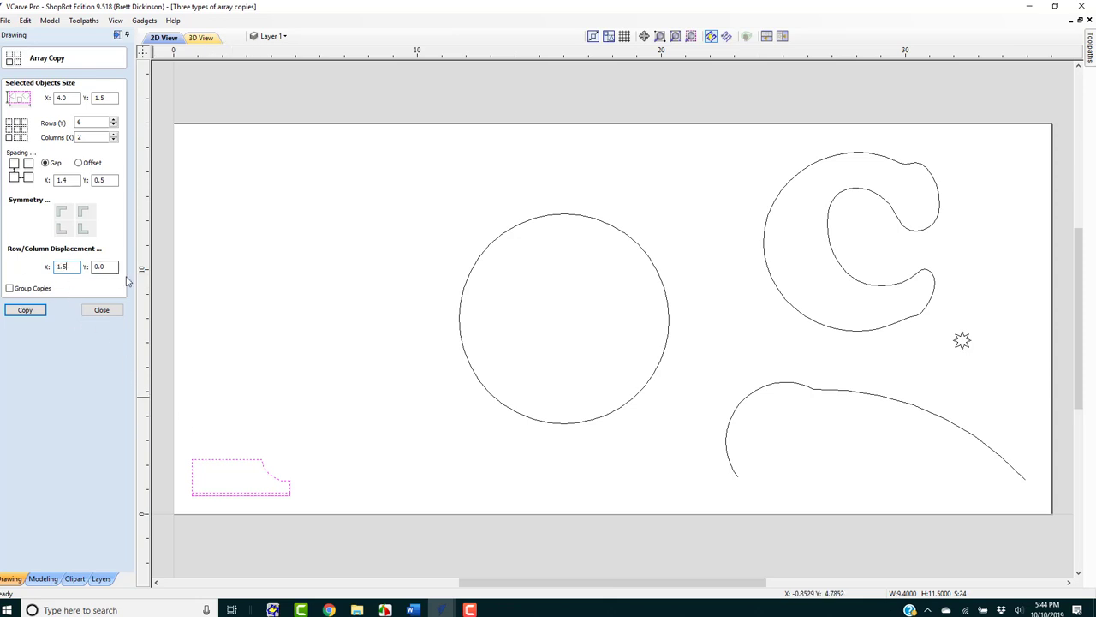
click(18, 311)
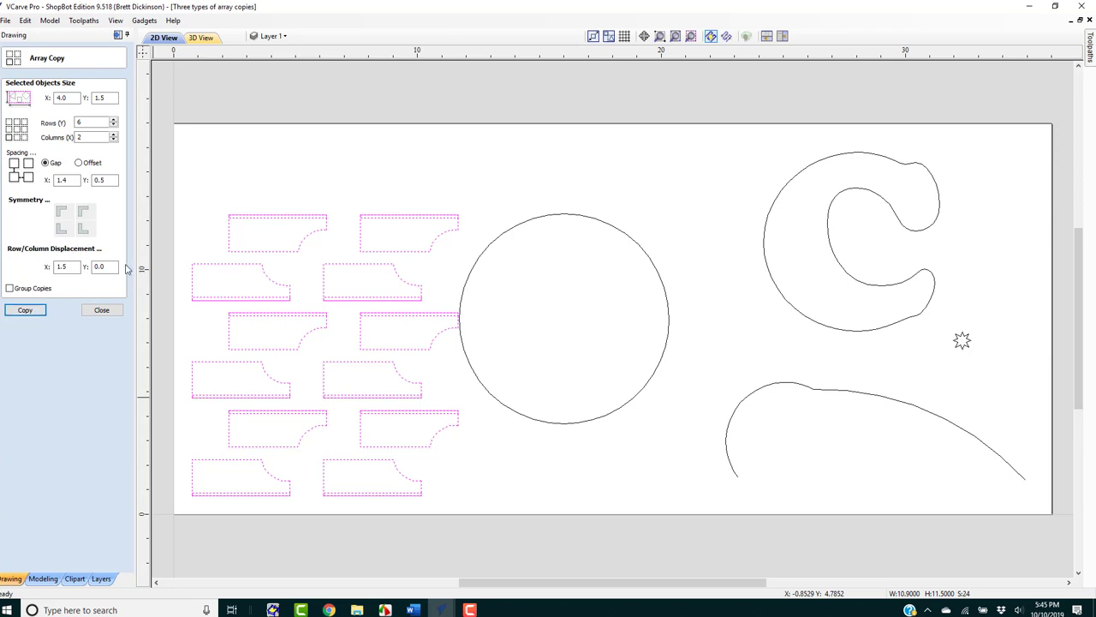
- Undo the copies, and try the 6-row, 2-column array copy of the notched profile with displacement X and Y both 1.5, undoing each attempt
key(ctrl+z)
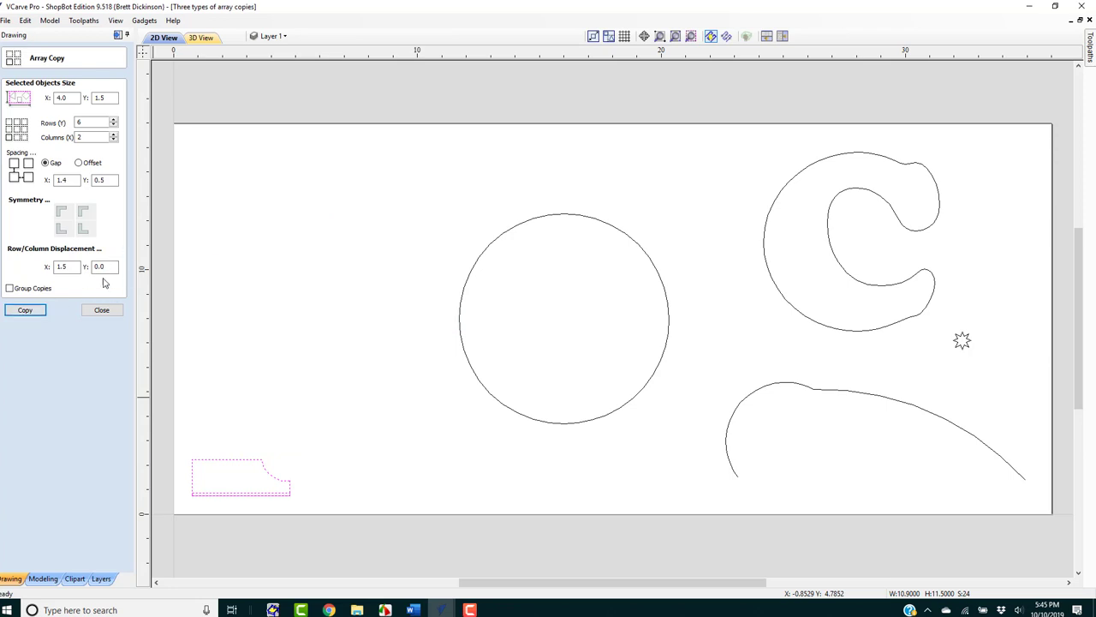
click(112, 268)
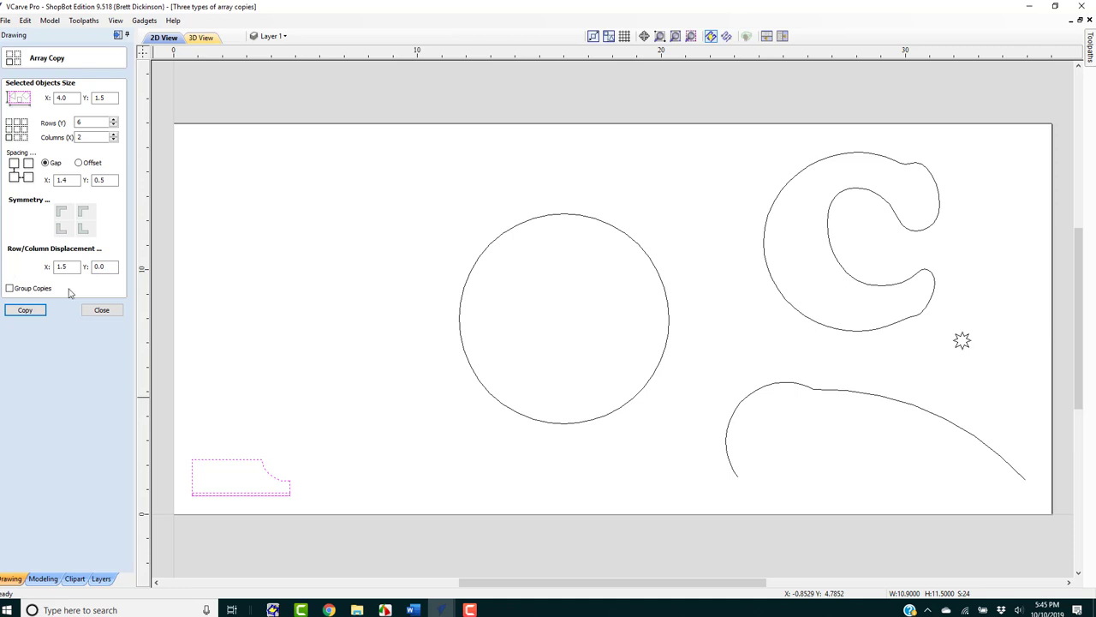
double_click(101, 266)
click(35, 312)
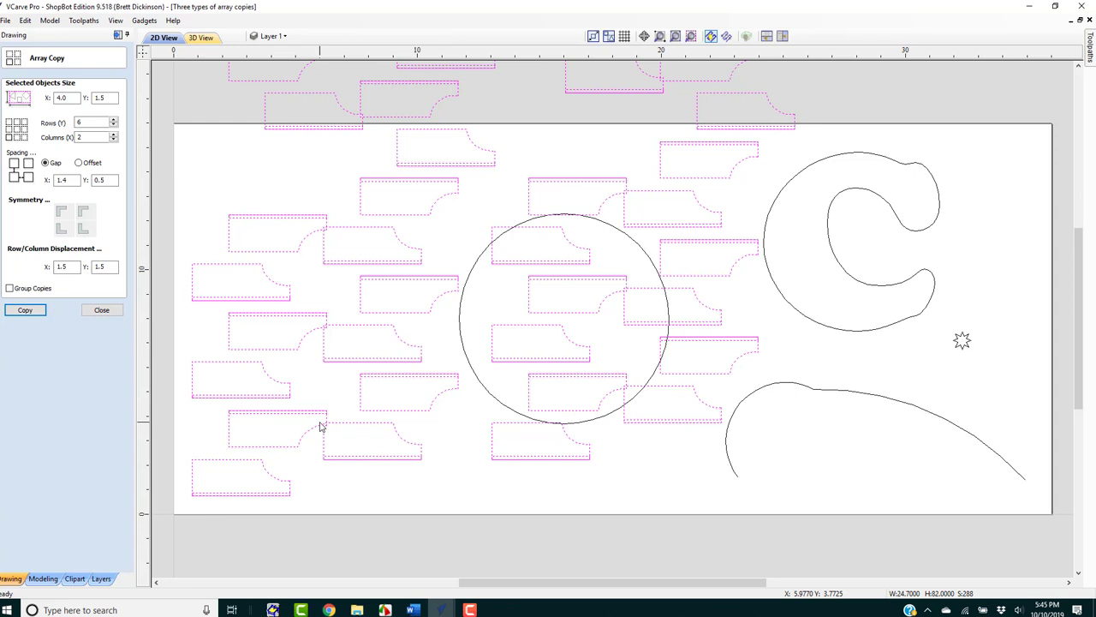
key(ctrl+z)
key(ctrl+z)
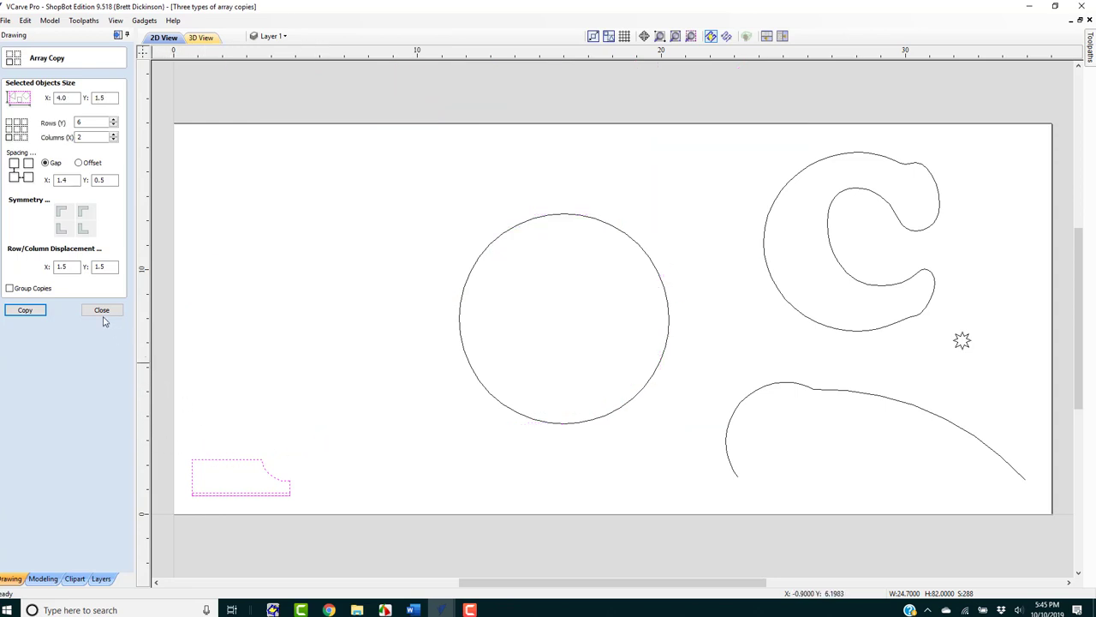
click(26, 310)
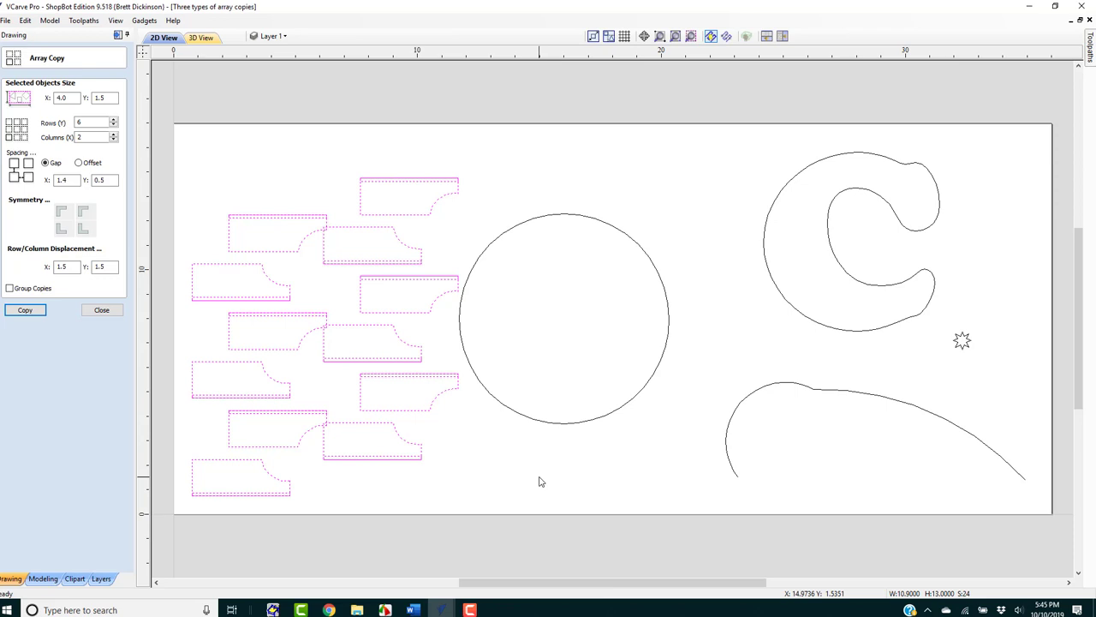
key(ctrl+z)
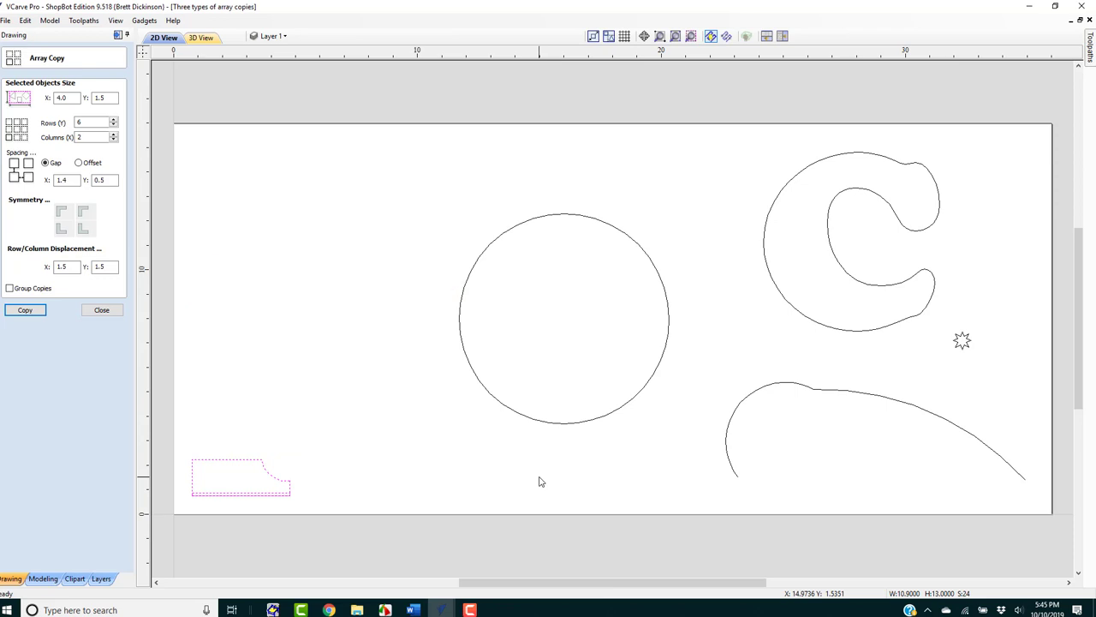
- Reset the row/column displacement X and Y to 0, and array copy the notched profile with the second column mirrored horizontally
double_click(65, 266)
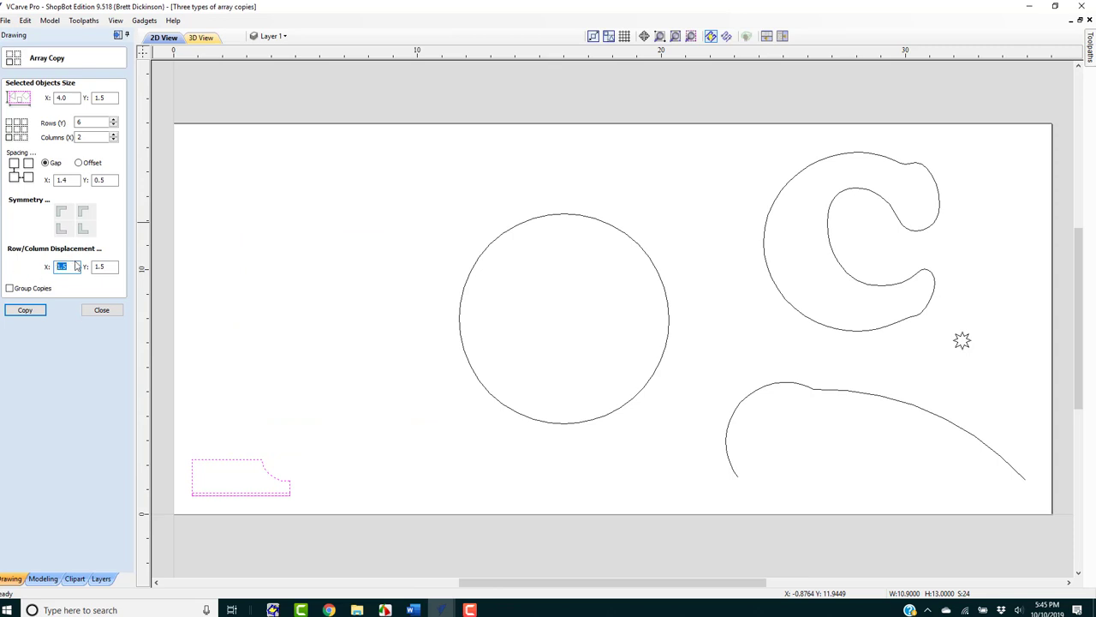
text(0)
double_click(116, 265)
text(0)
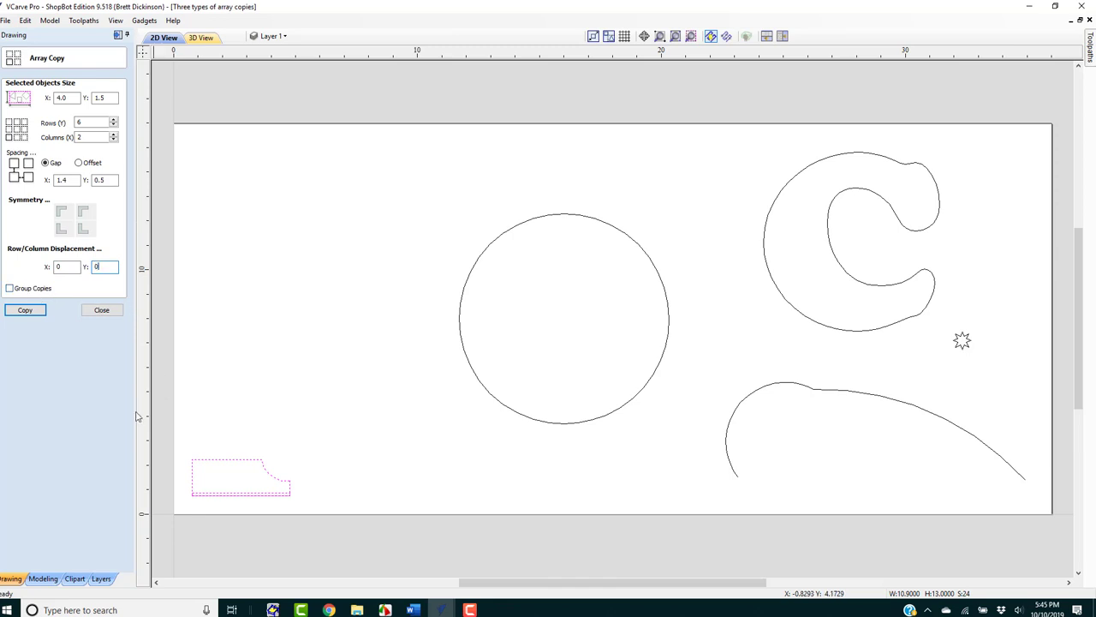
click(86, 210)
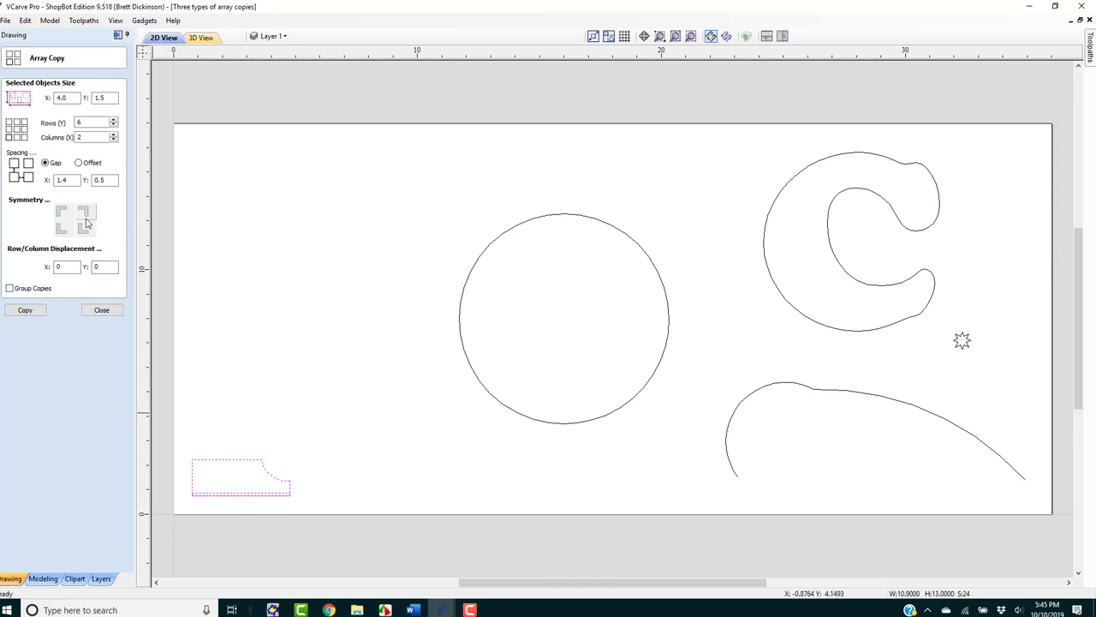
click(83, 227)
click(30, 312)
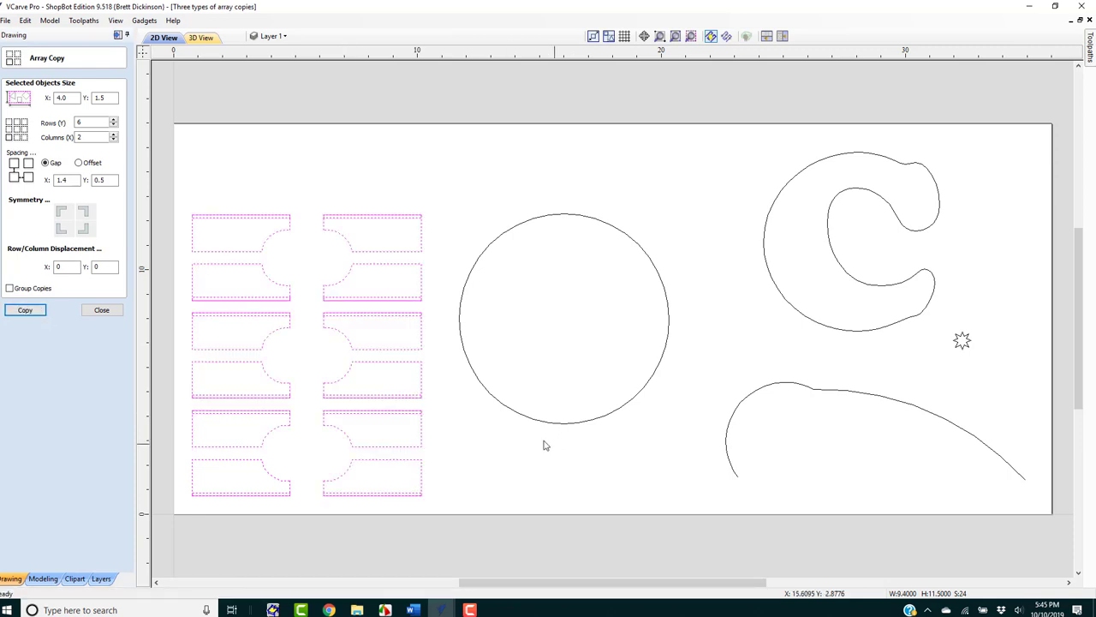
- Replace the copies with a 6-row, 2-column Gap array, mirroring odd rows horizontally and flipping even rows vertically in the first column only
click(83, 212)
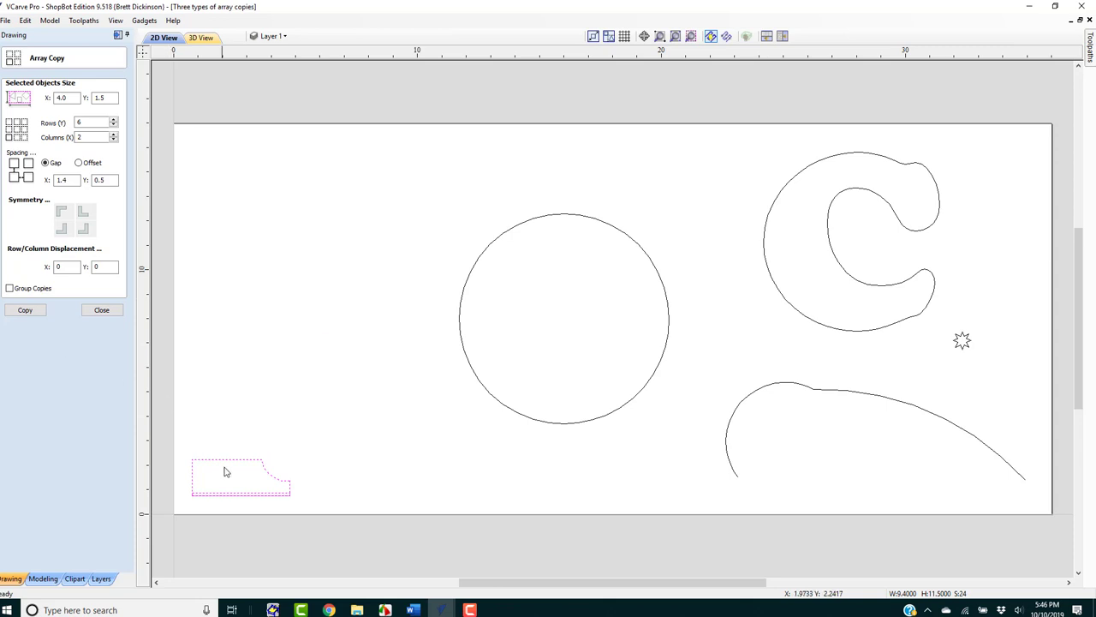
click(14, 313)
click(15, 312)
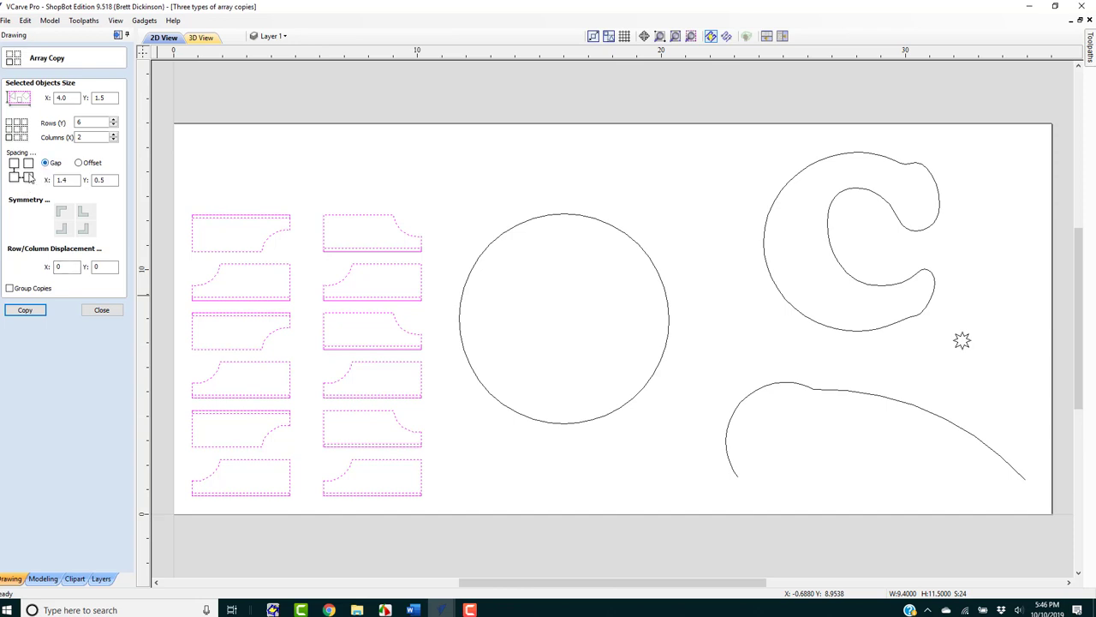
click(79, 162)
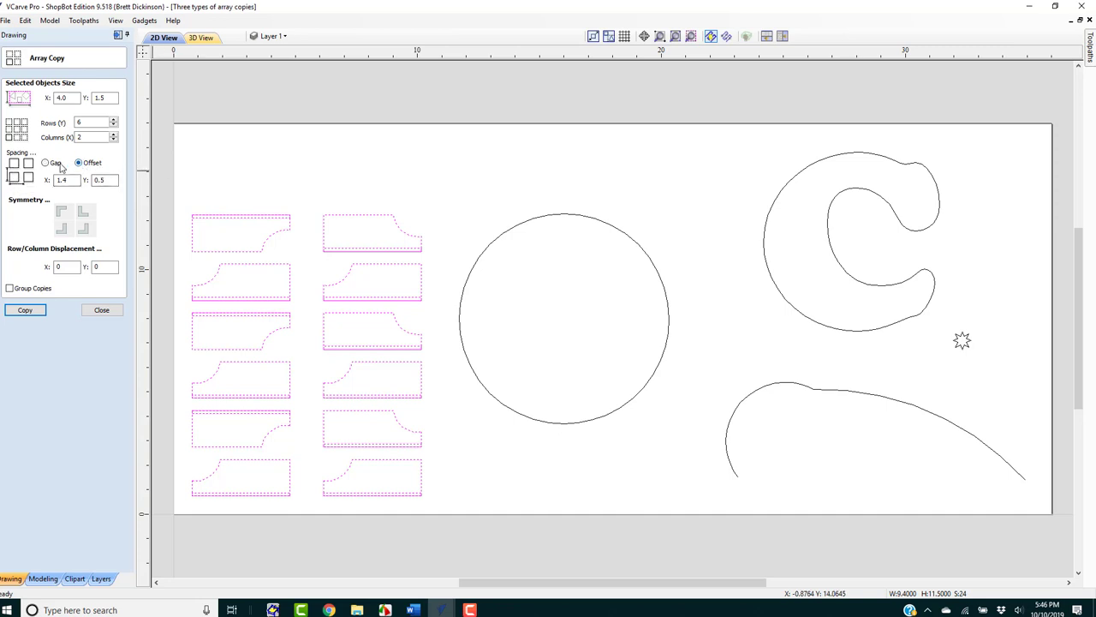
click(45, 163)
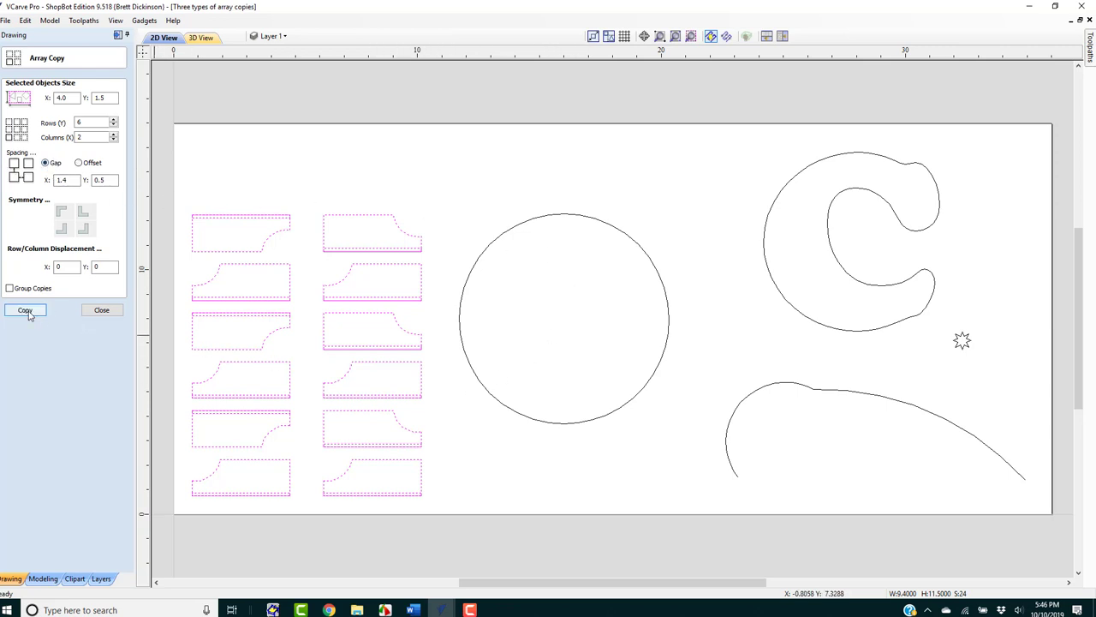
click(101, 310)
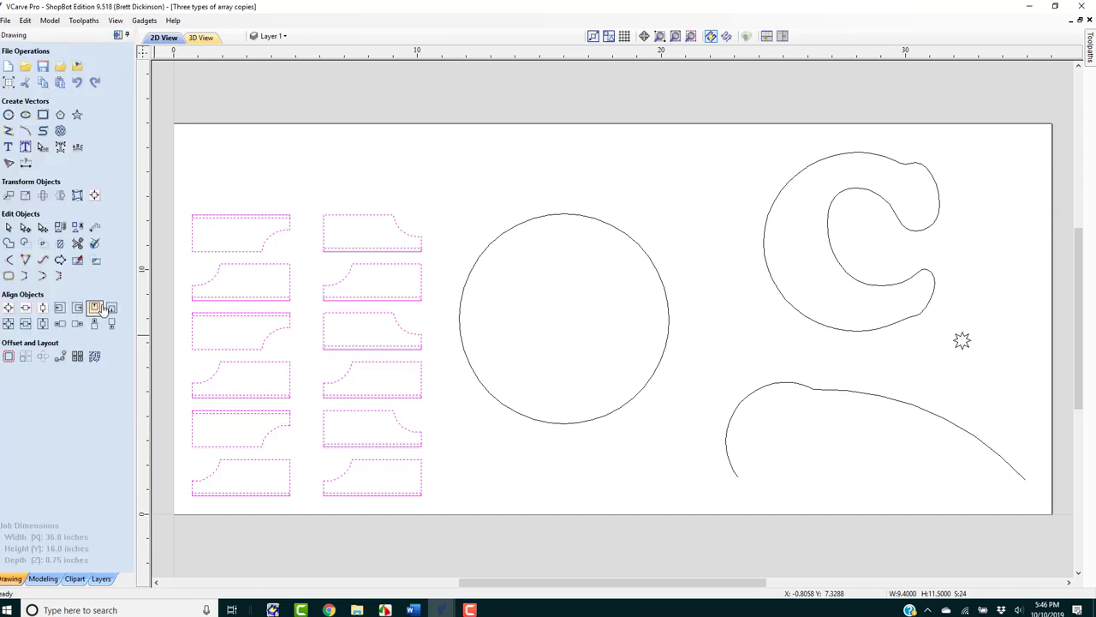
- Draw a circle 1 inch in diameter centred on the large circle's left quadrant at X 11.7, Y 8.0
click(549, 220)
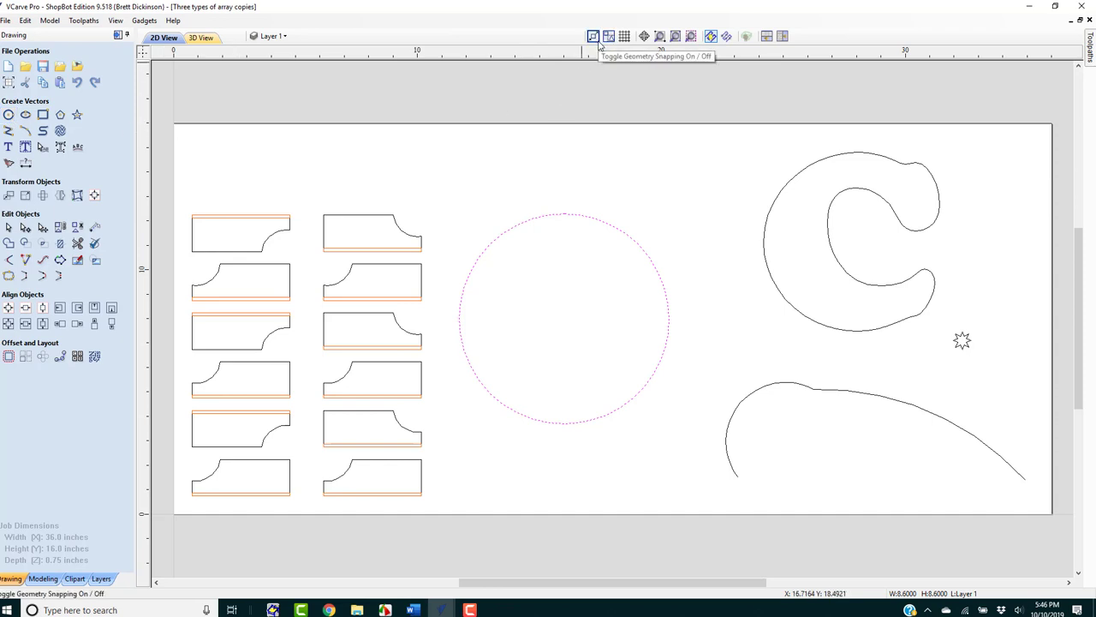
click(10, 115)
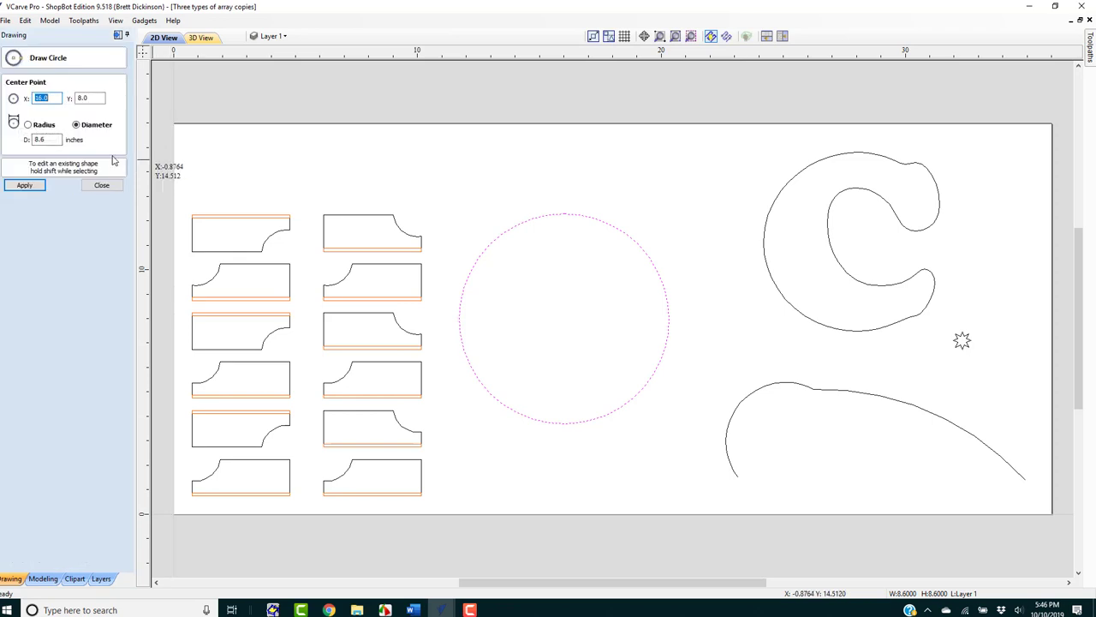
drag(60, 139, 15, 139)
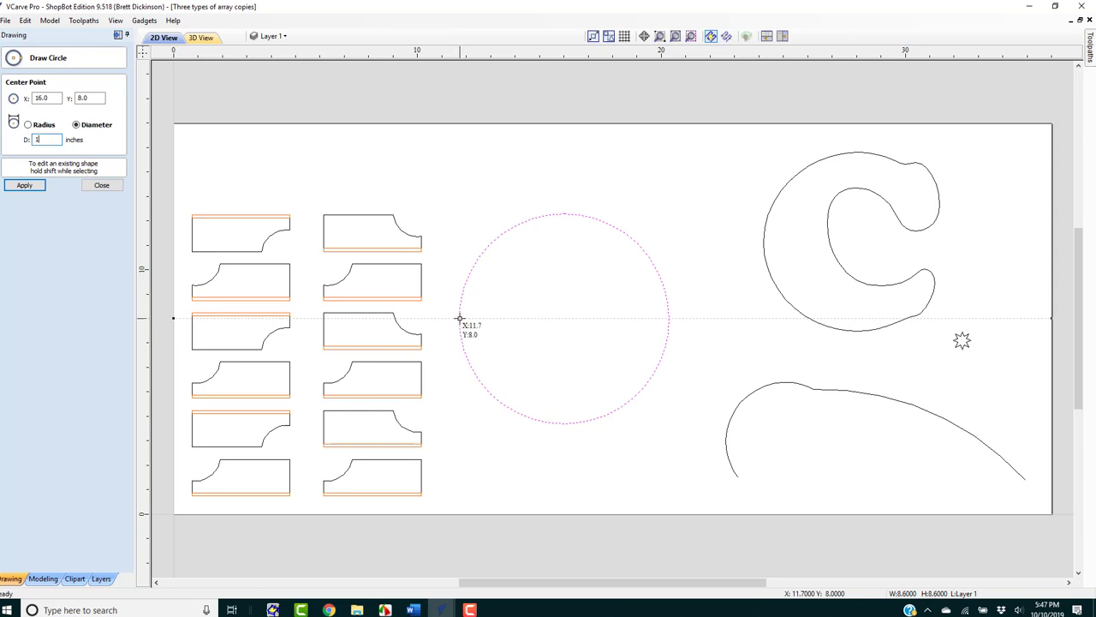
click(460, 319)
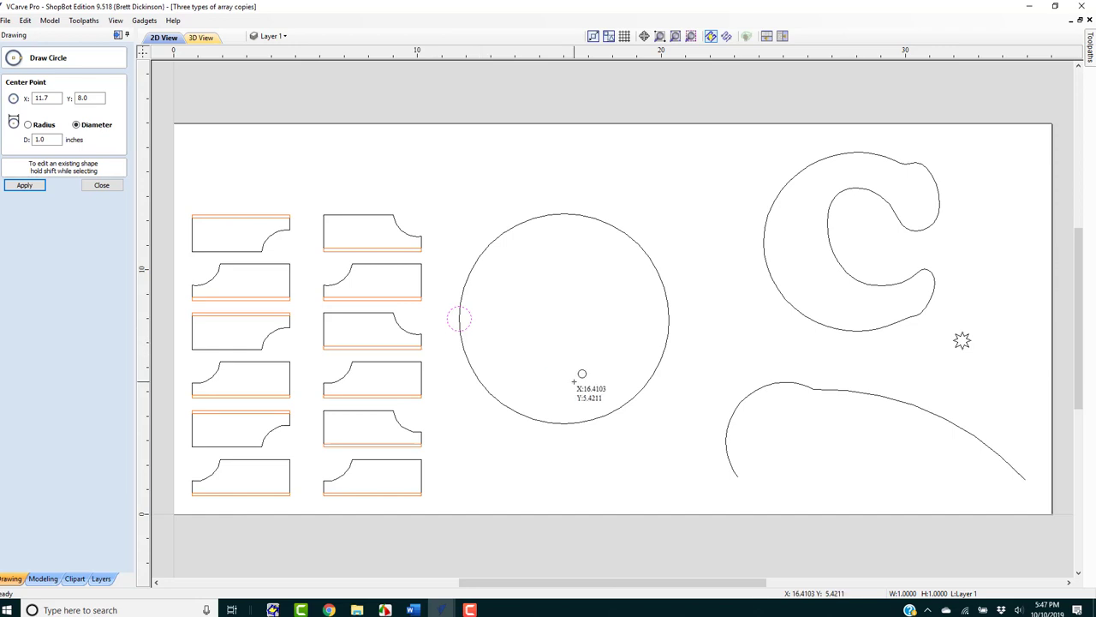
click(102, 185)
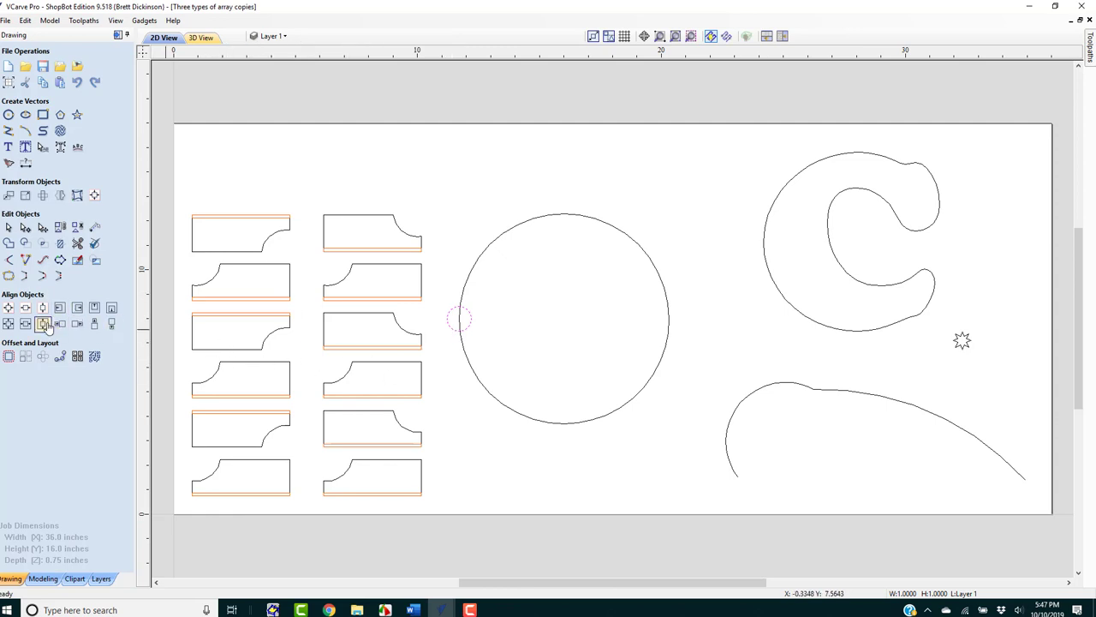
- Try to Circular Copy the 1-inch circle as 12 items over 360 degrees about its own centre at X 11.7, Y 8.0
click(60, 358)
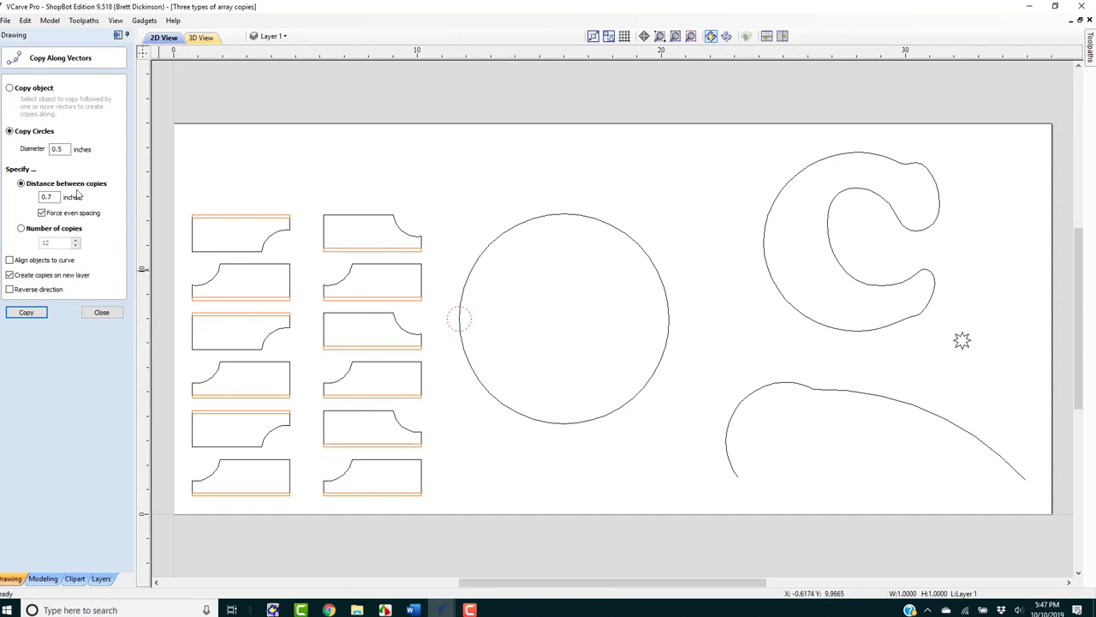
click(101, 311)
click(42, 358)
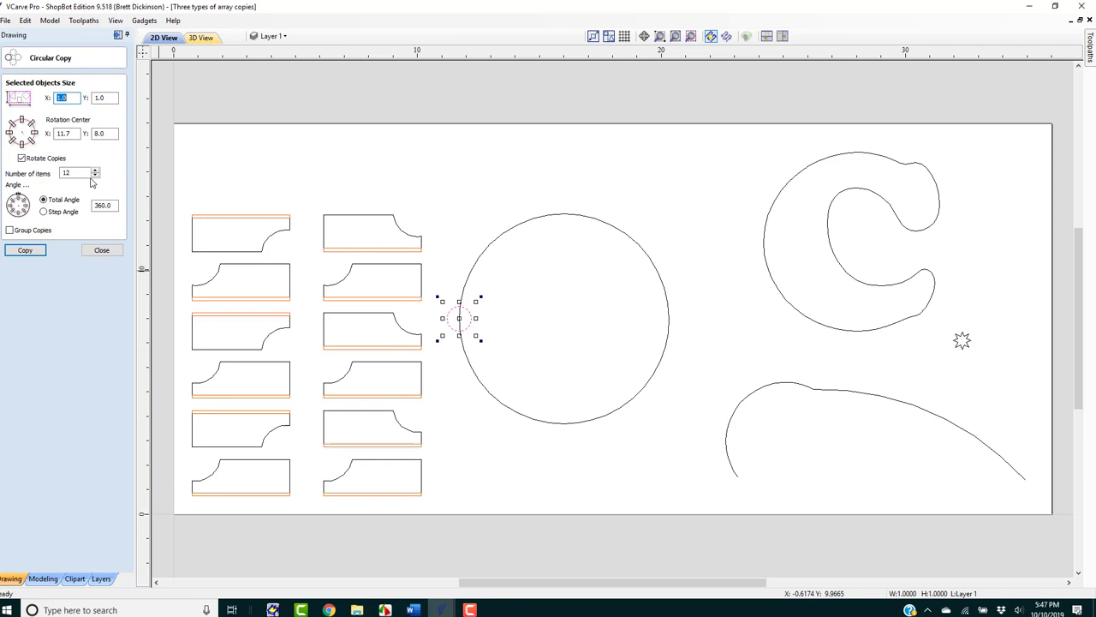
click(26, 250)
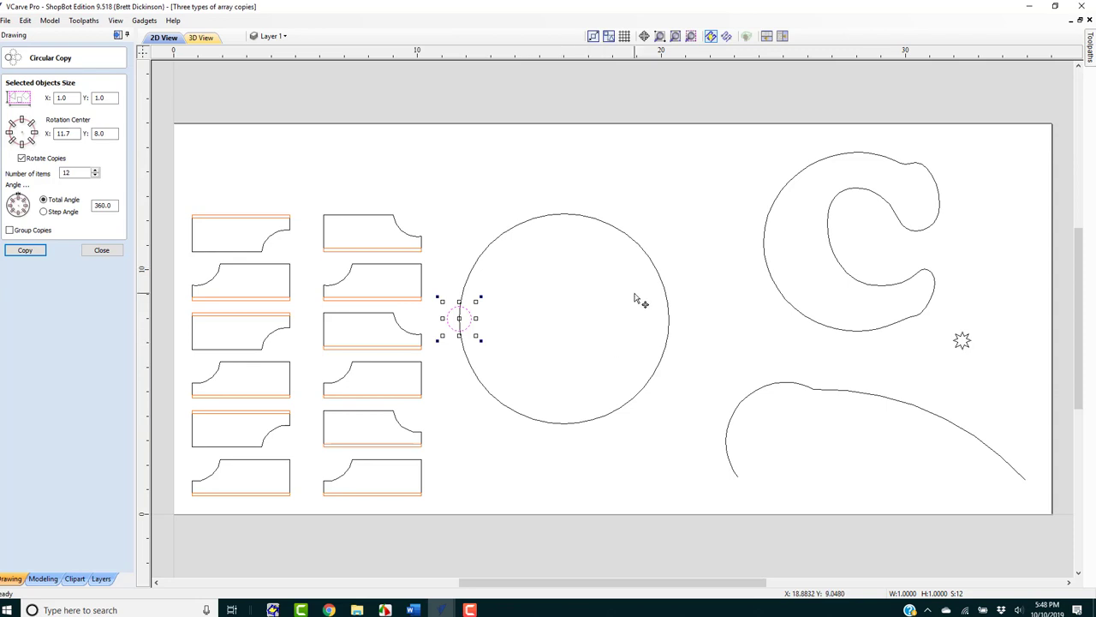
- Look up the large circle's centre position with the Move Selection tool
click(669, 335)
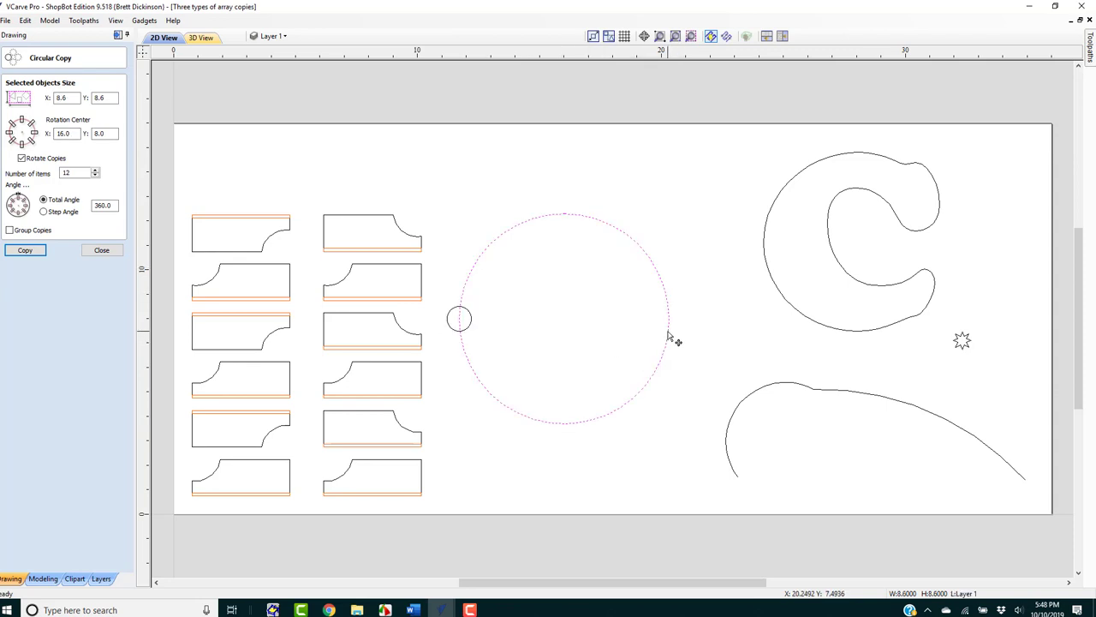
click(101, 249)
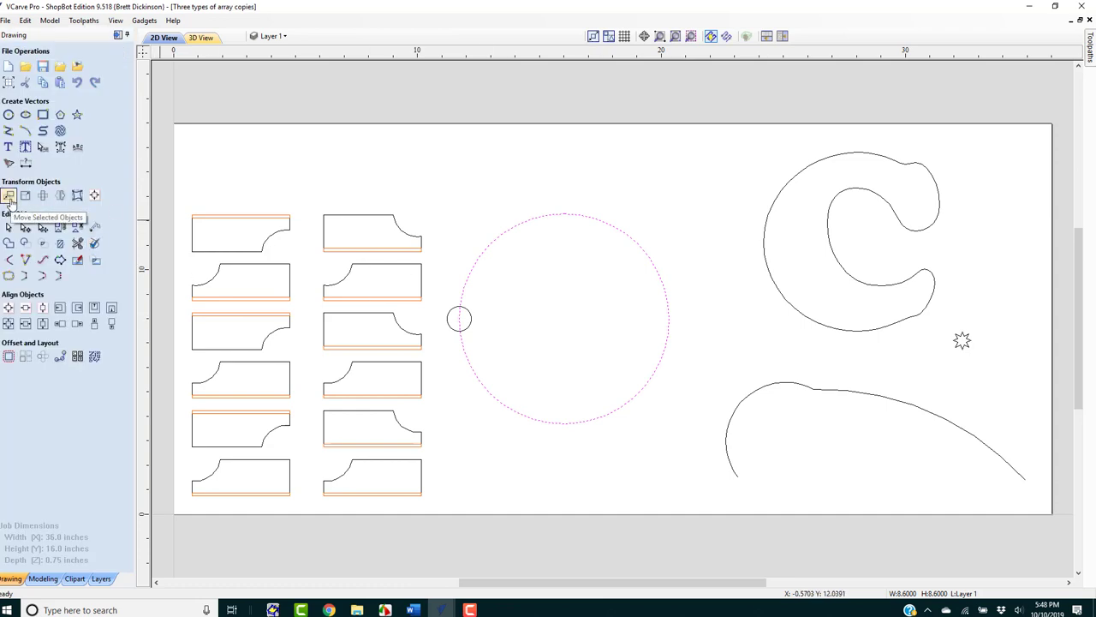
click(9, 198)
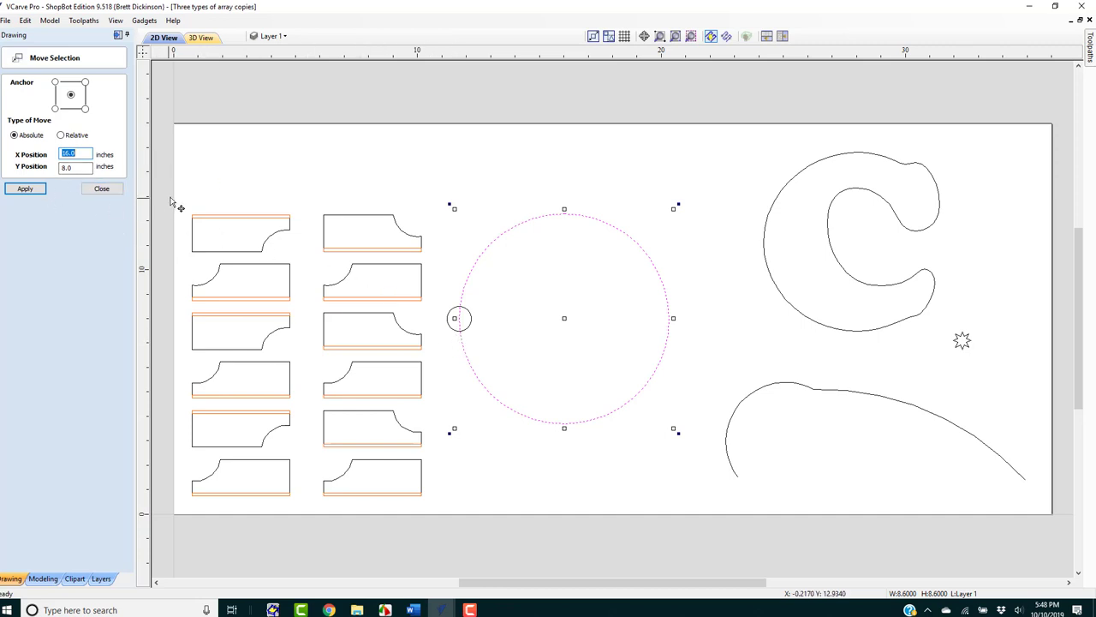
click(101, 190)
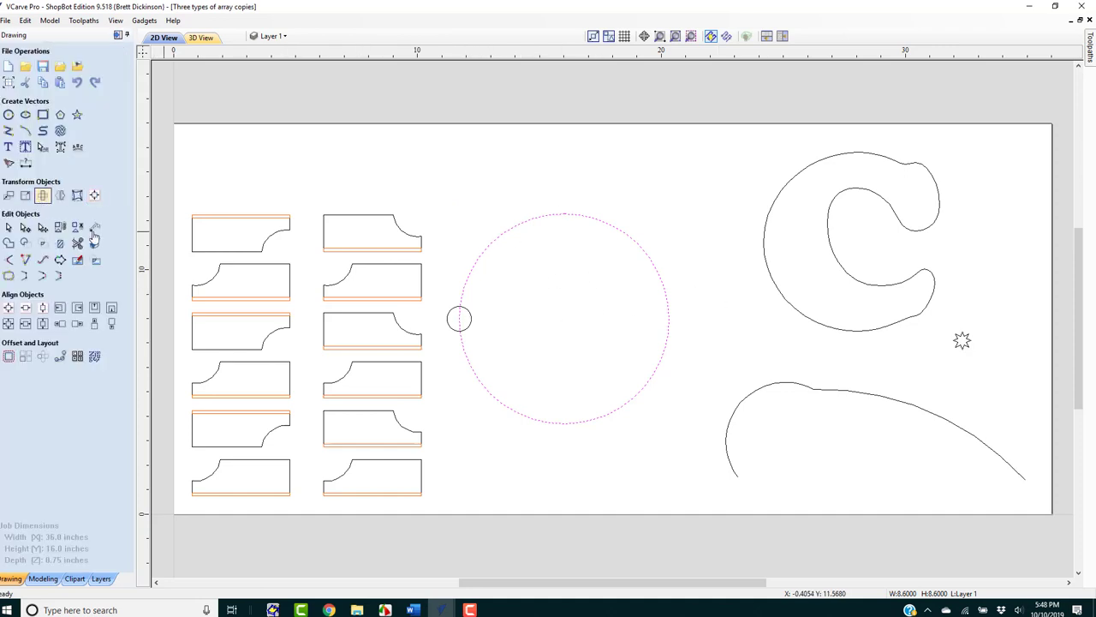
- Circular Copy the 1-inch circle as 12 items over 360 degrees about rotation centre X 16, Y 8.0, and undo the copies
click(454, 330)
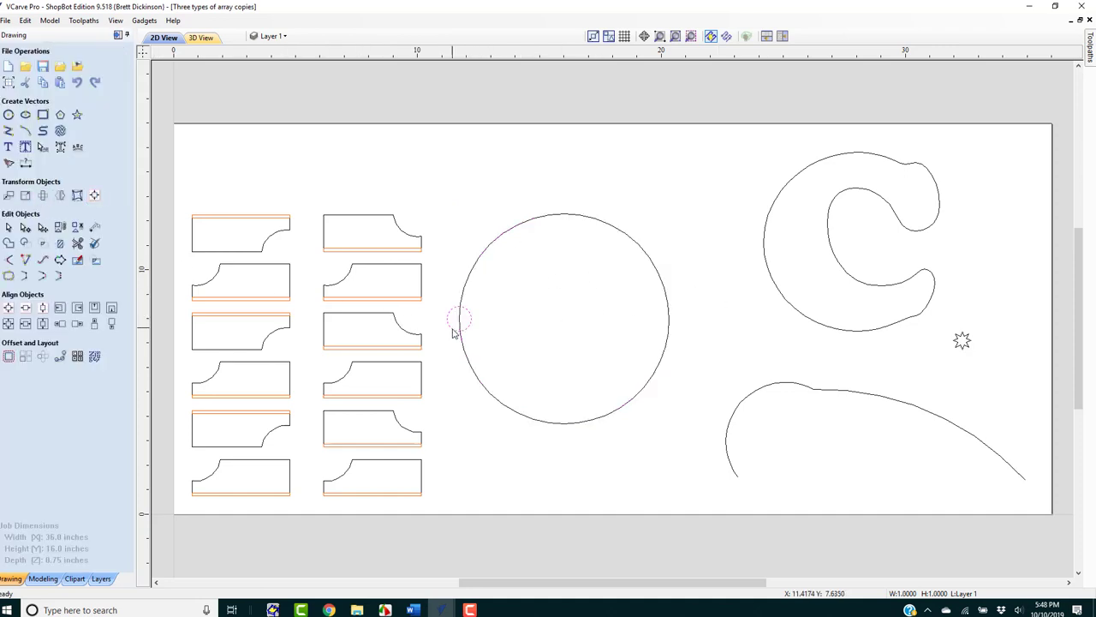
click(45, 356)
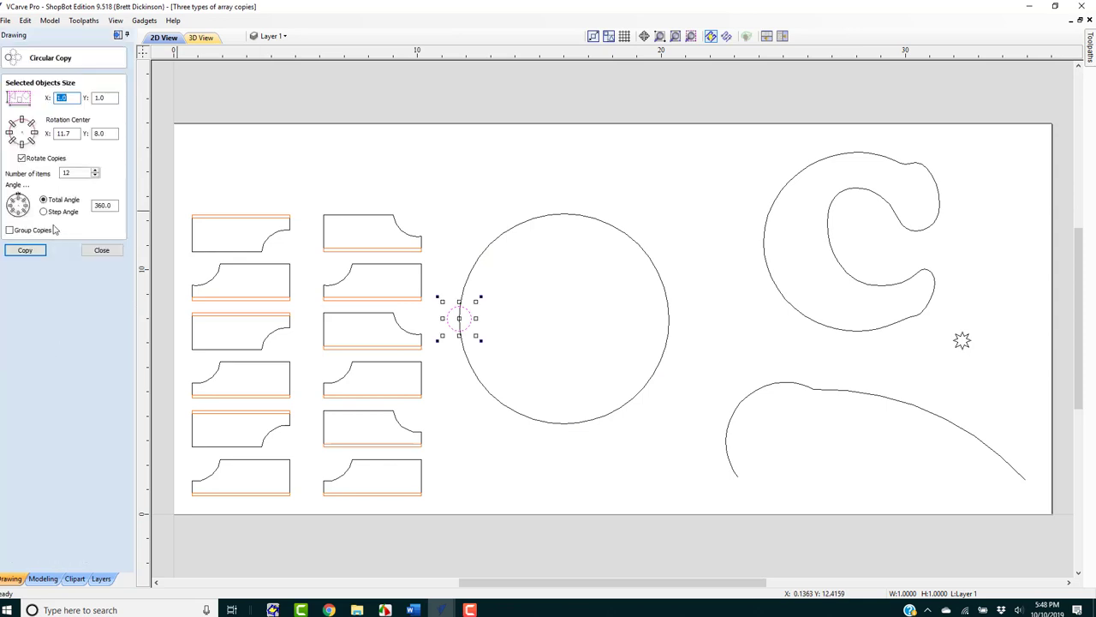
double_click(80, 133)
text(16)
click(25, 250)
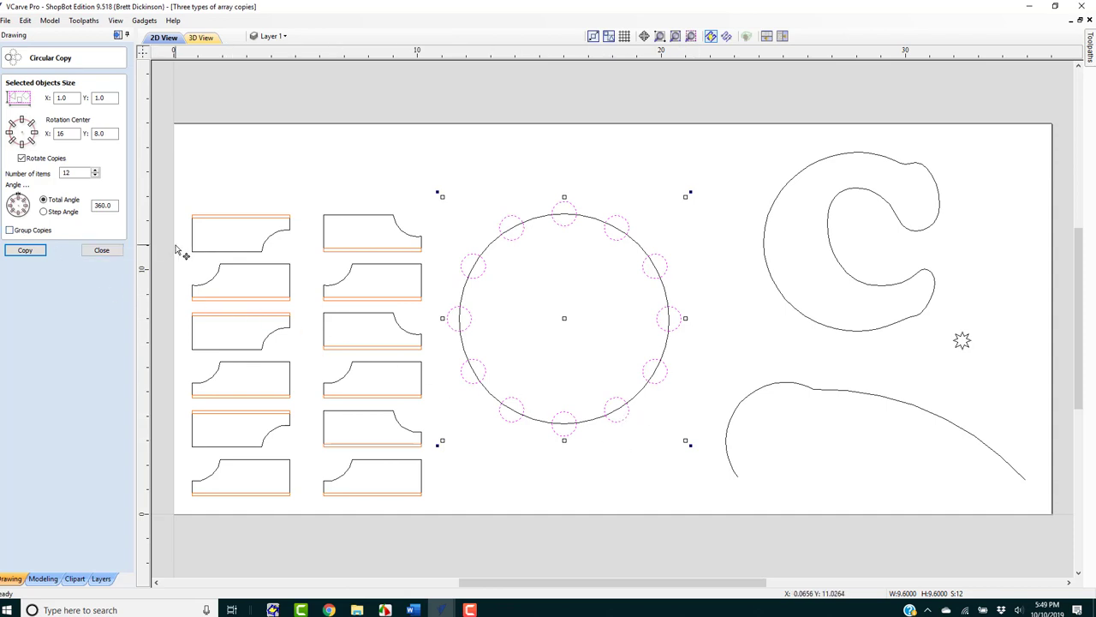
key(ctrl+z)
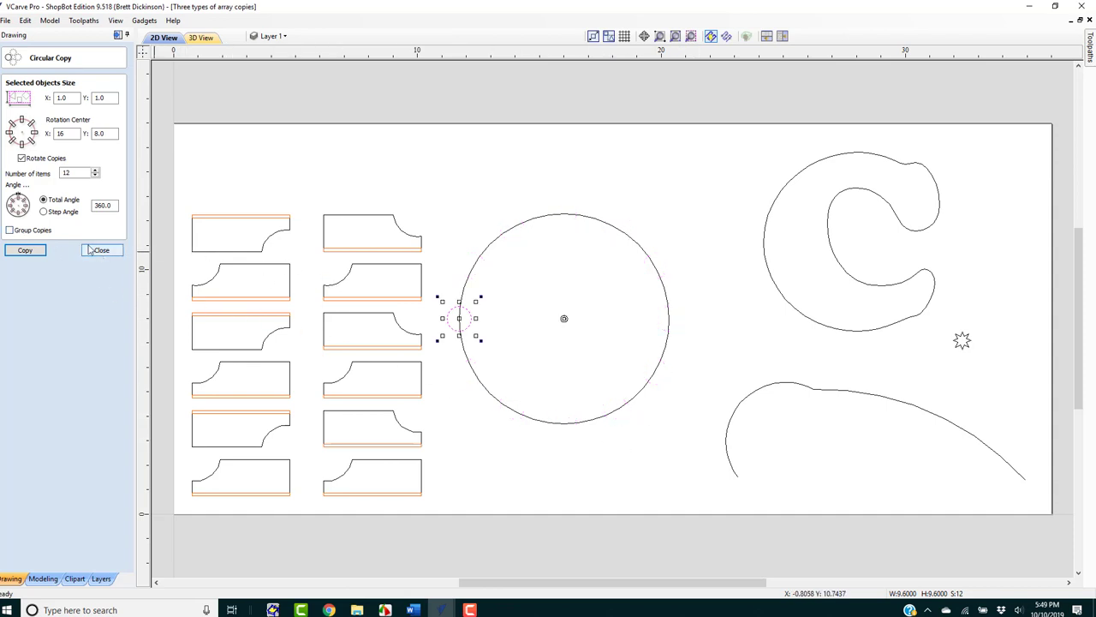
- Enable Group Copies and Circular Copy the 1-inch circle as 12 items around the large circle
click(9, 229)
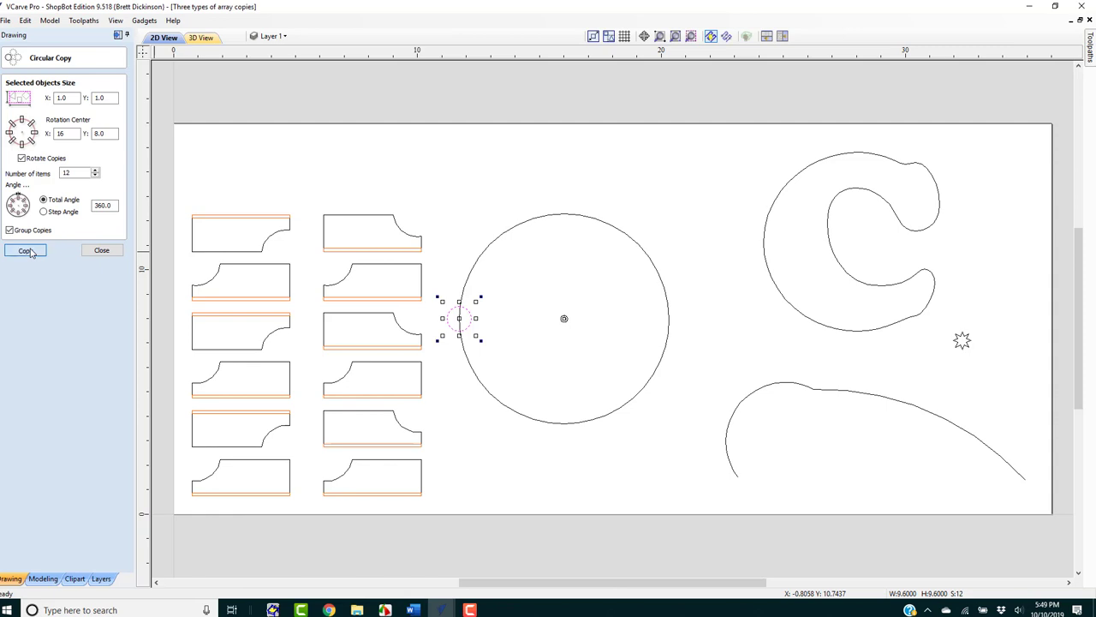
click(25, 250)
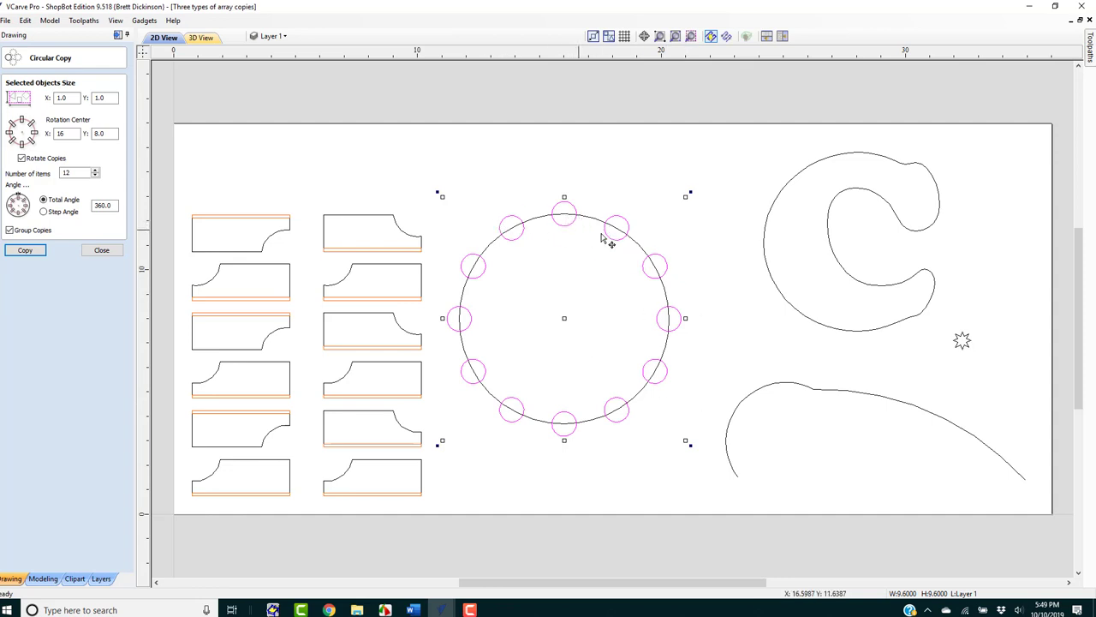
click(101, 251)
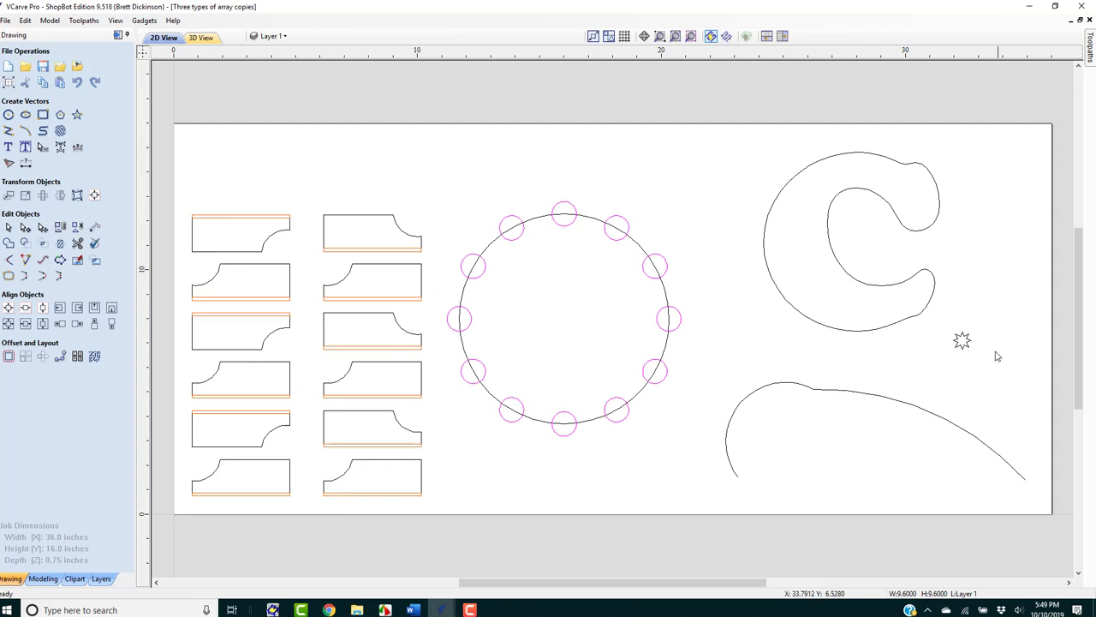
- Open Copy Along Vectors for the star and move the star onto the lower edge of the C outline
click(964, 342)
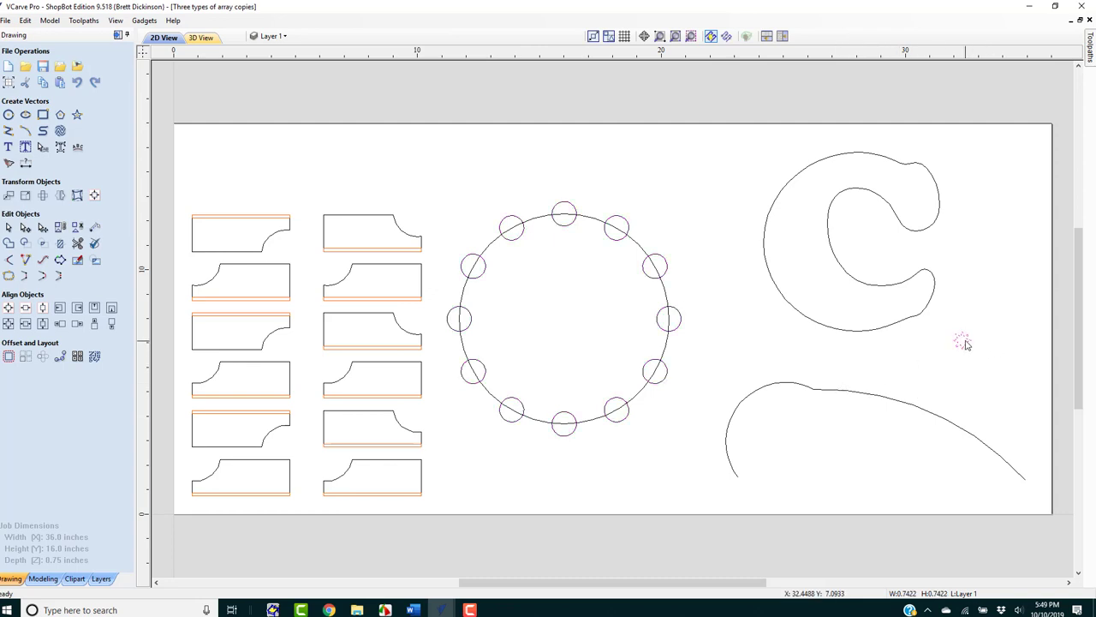
click(60, 356)
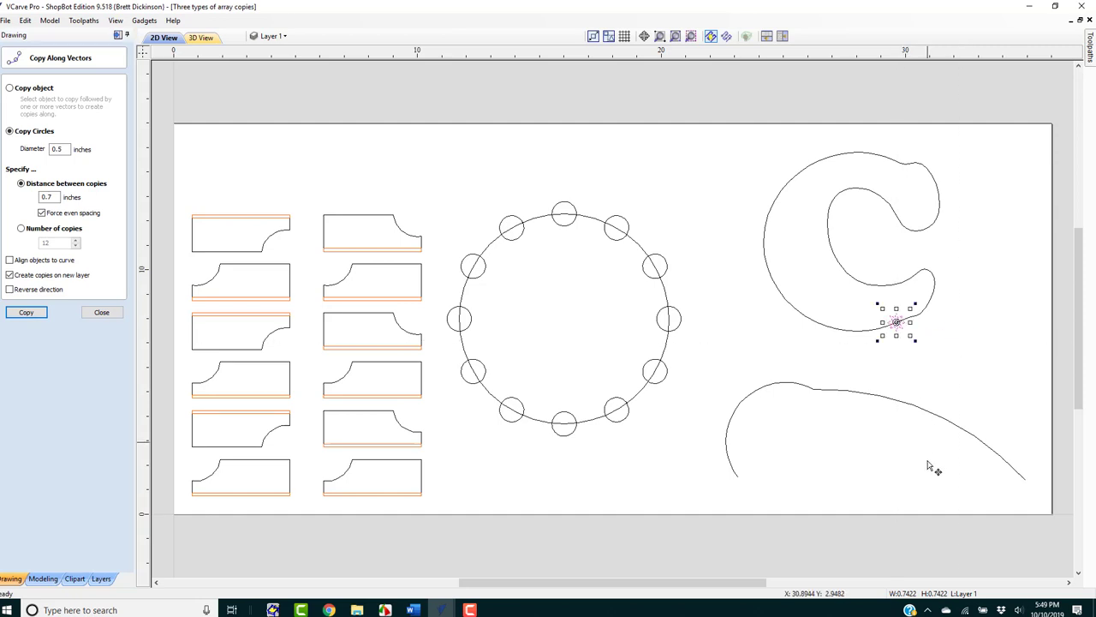
click(872, 368)
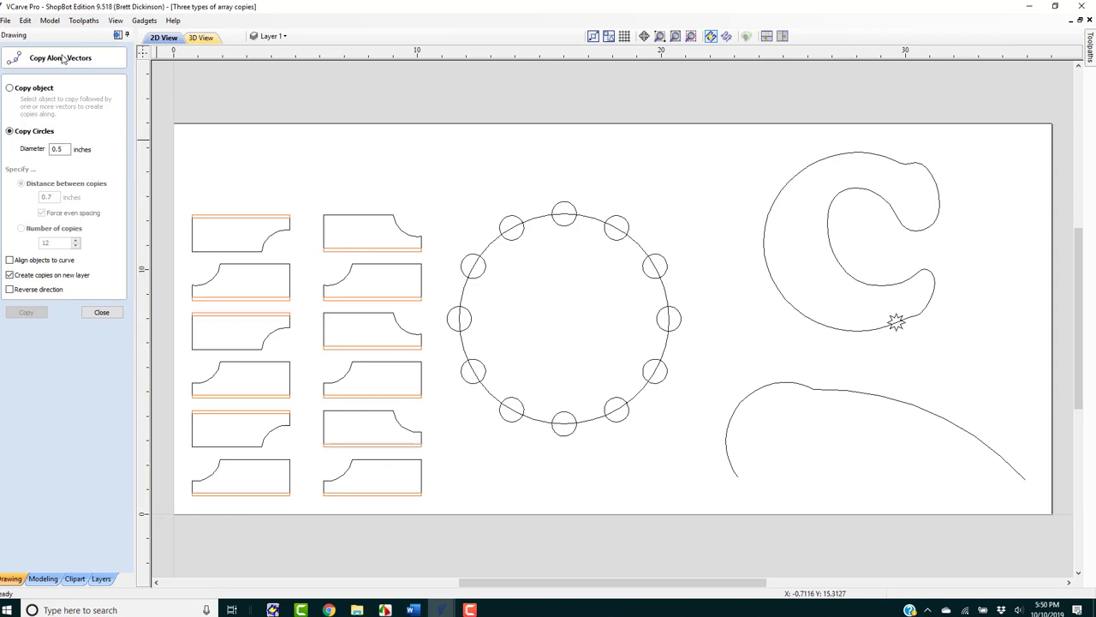
- Set Copy Along Vectors to copy an object, selecting the star followed by the C outline as its path
click(10, 91)
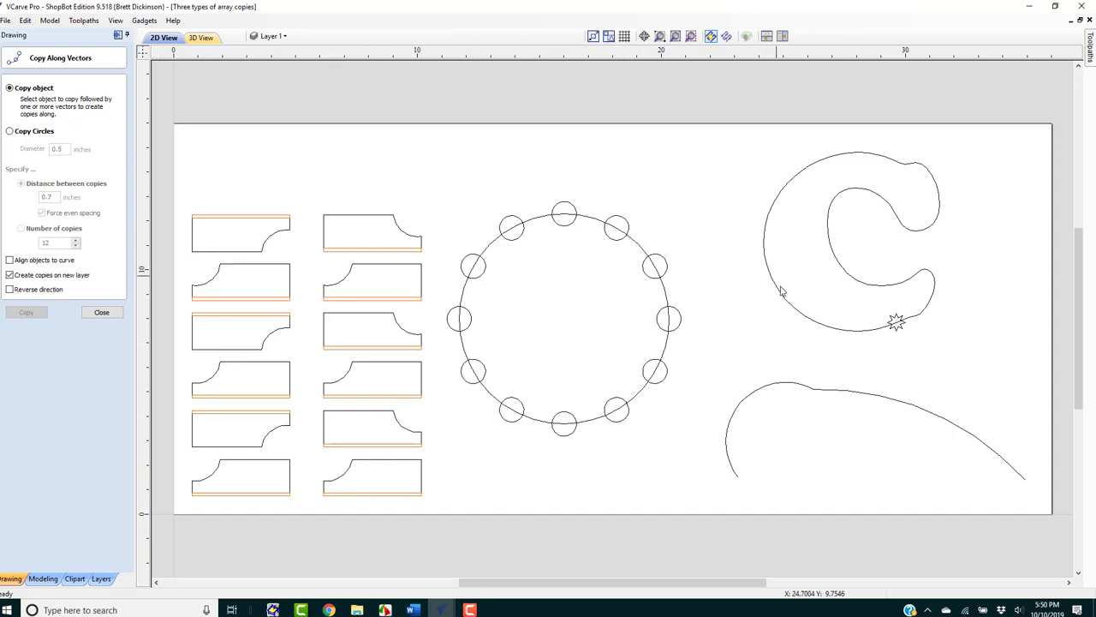
click(896, 320)
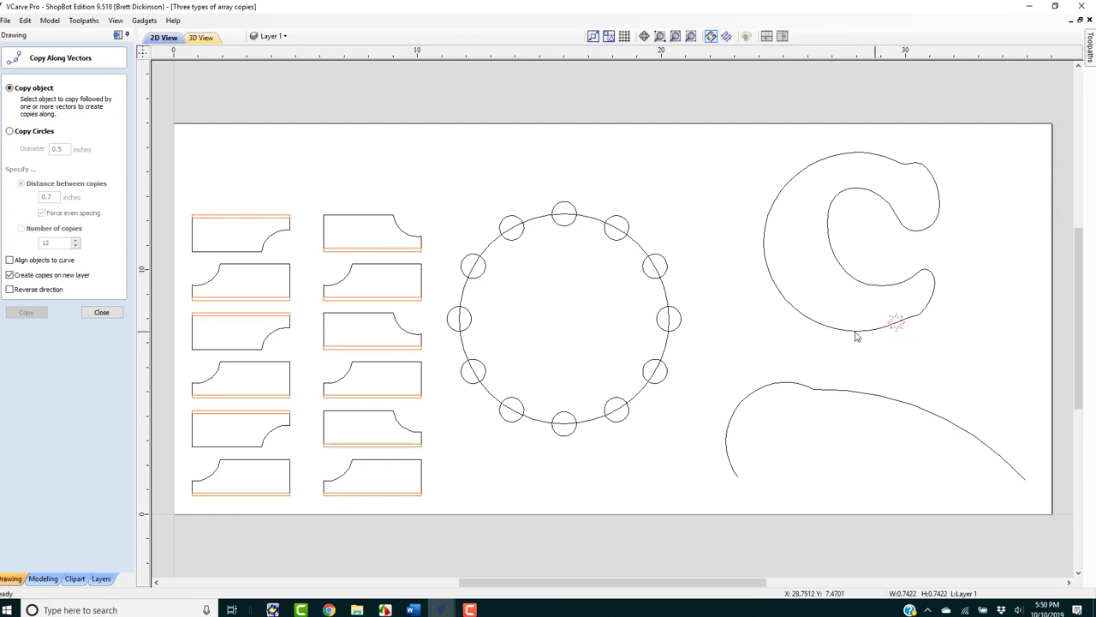
shift+click(808, 324)
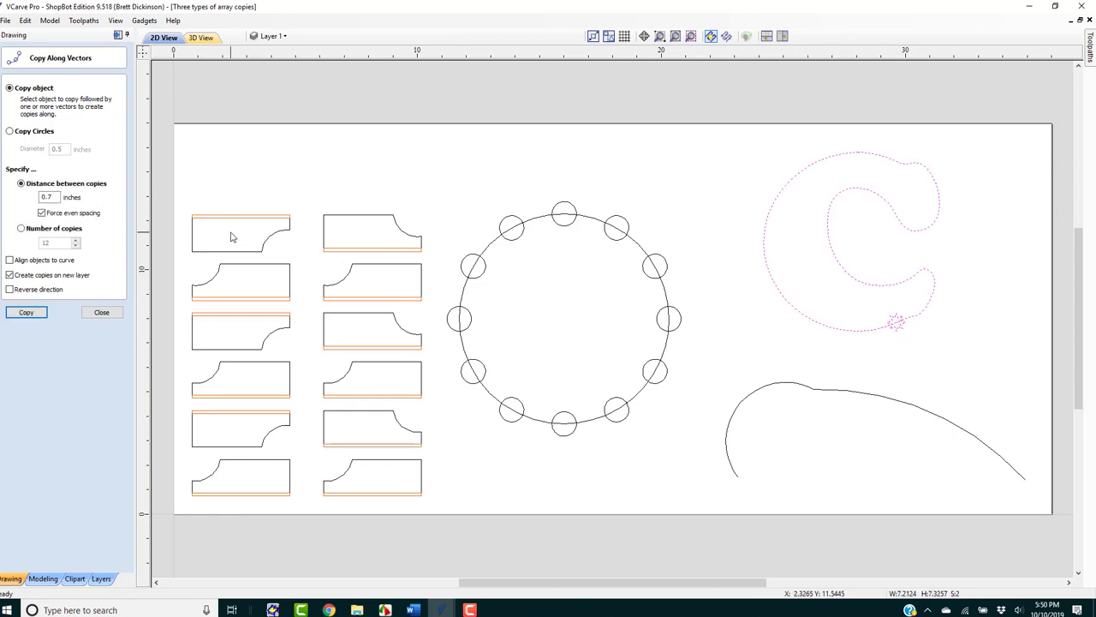
- Try copying the star along the C outline with 0.7 inches between evenly spaced copies, and undo the copies
click(57, 197)
click(27, 314)
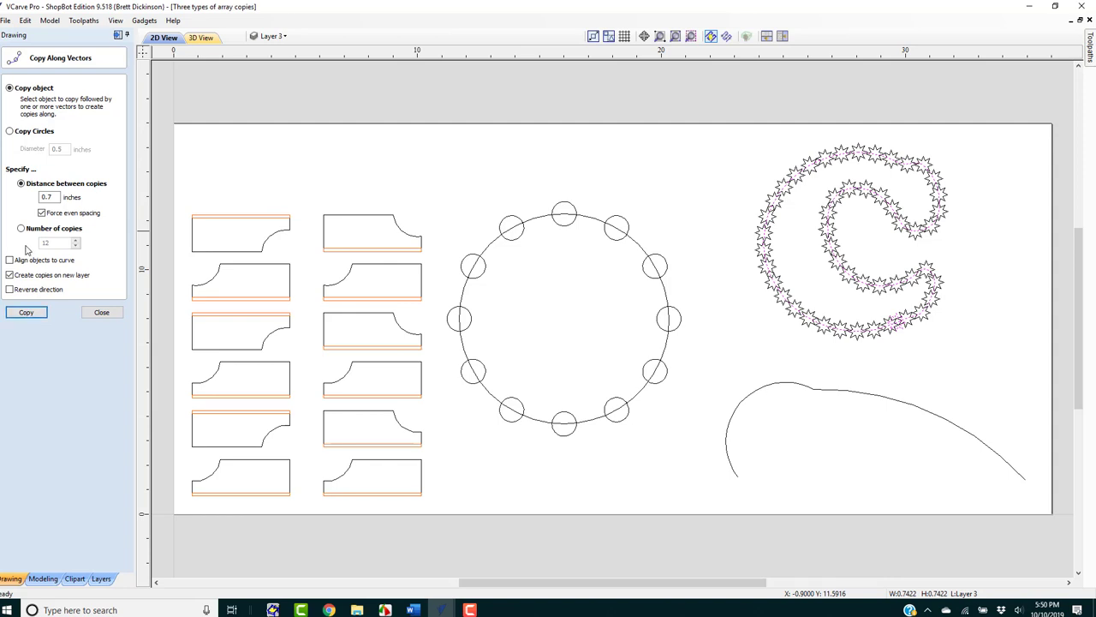
key(ctrl+z)
- Set the distance between copies to 1.5 inches and copy the star along the C outline
double_click(47, 197)
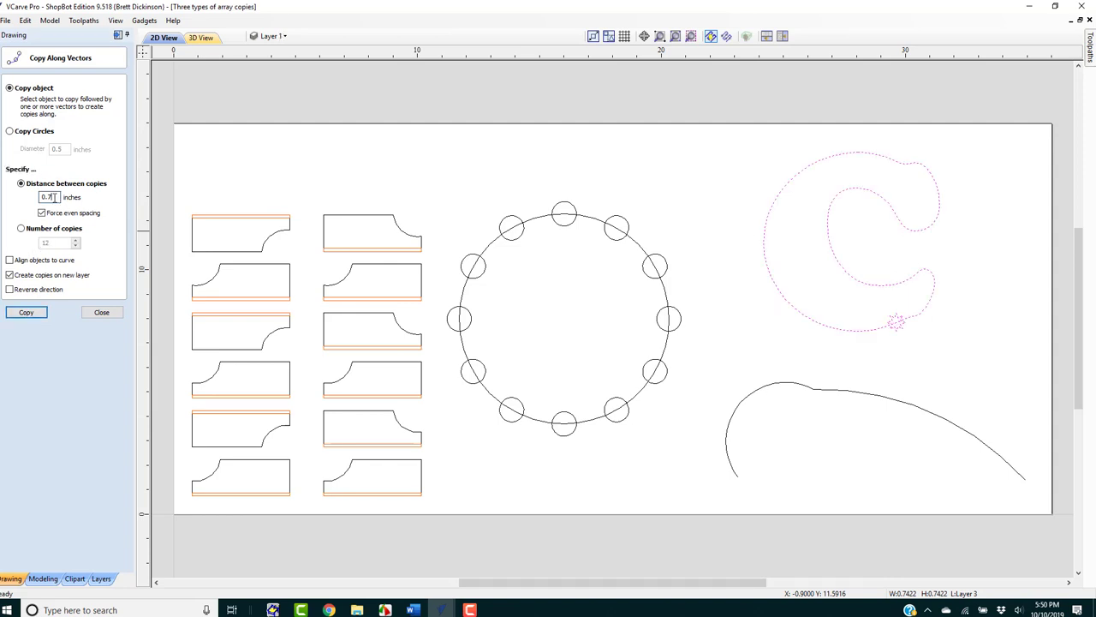
text(1)
click(33, 315)
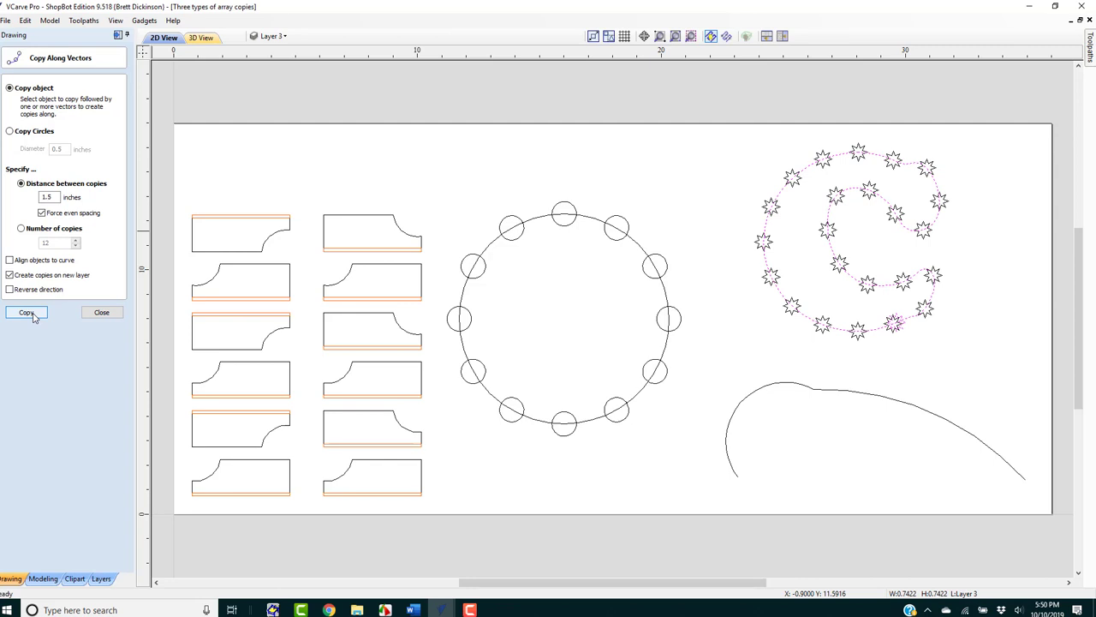
- Copy 0.5-inch circles along the open curve at an even 1.5-inch spacing, undoing and repeating the copy once
click(795, 384)
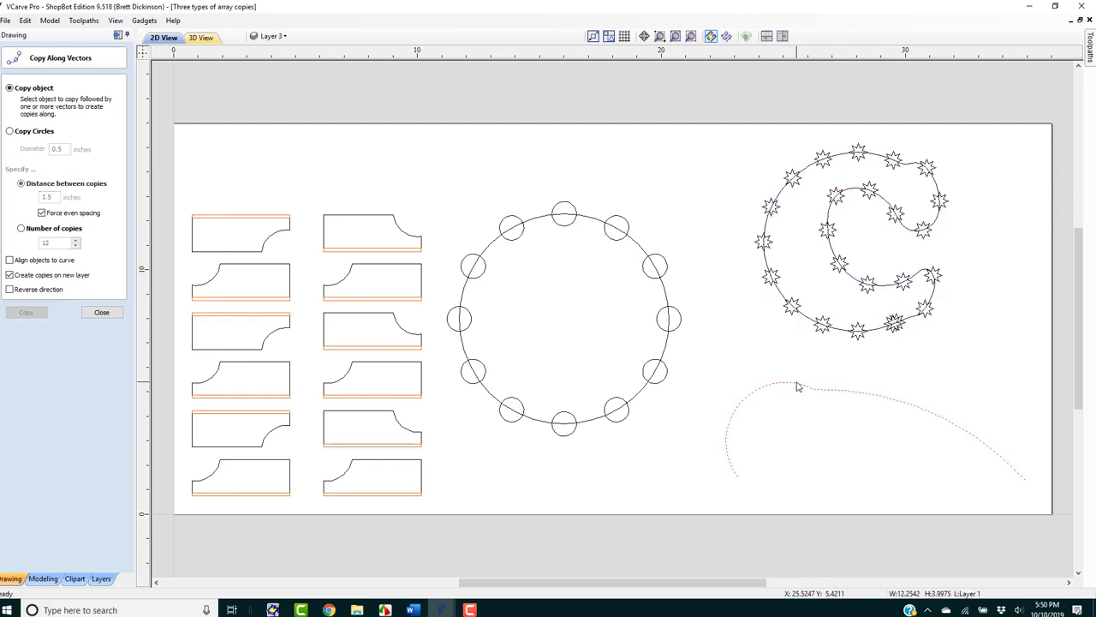
click(10, 131)
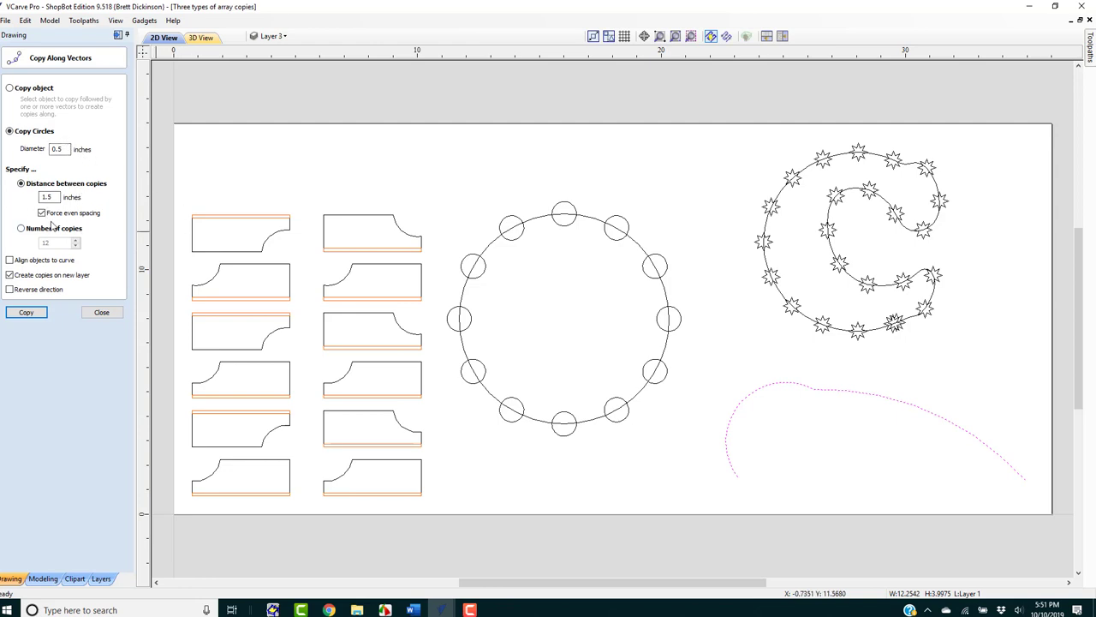
click(37, 315)
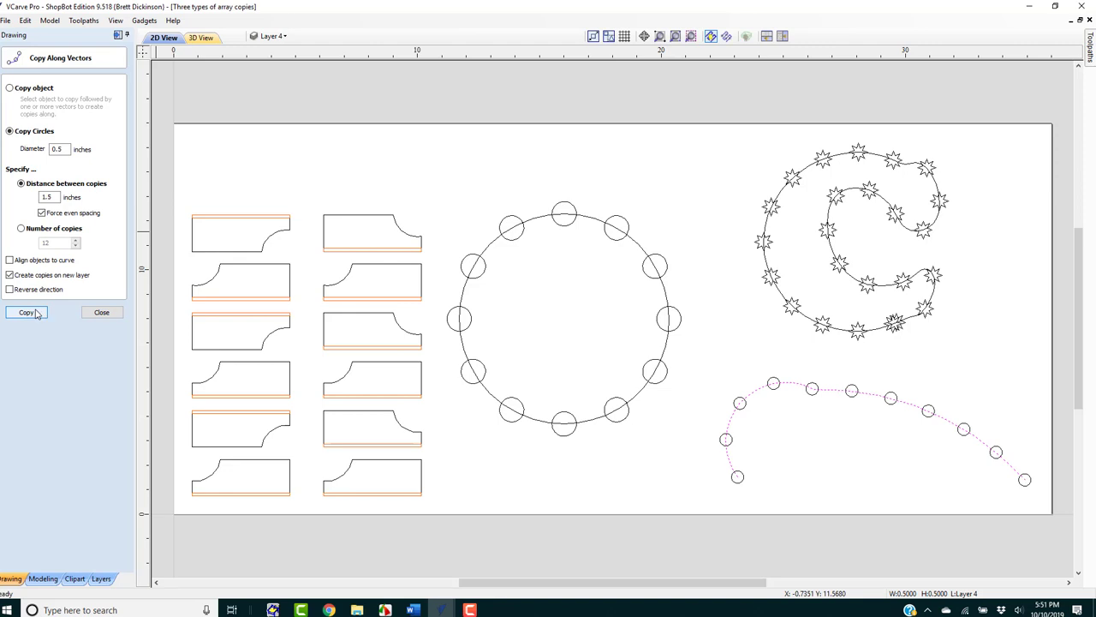
key(ctrl+z)
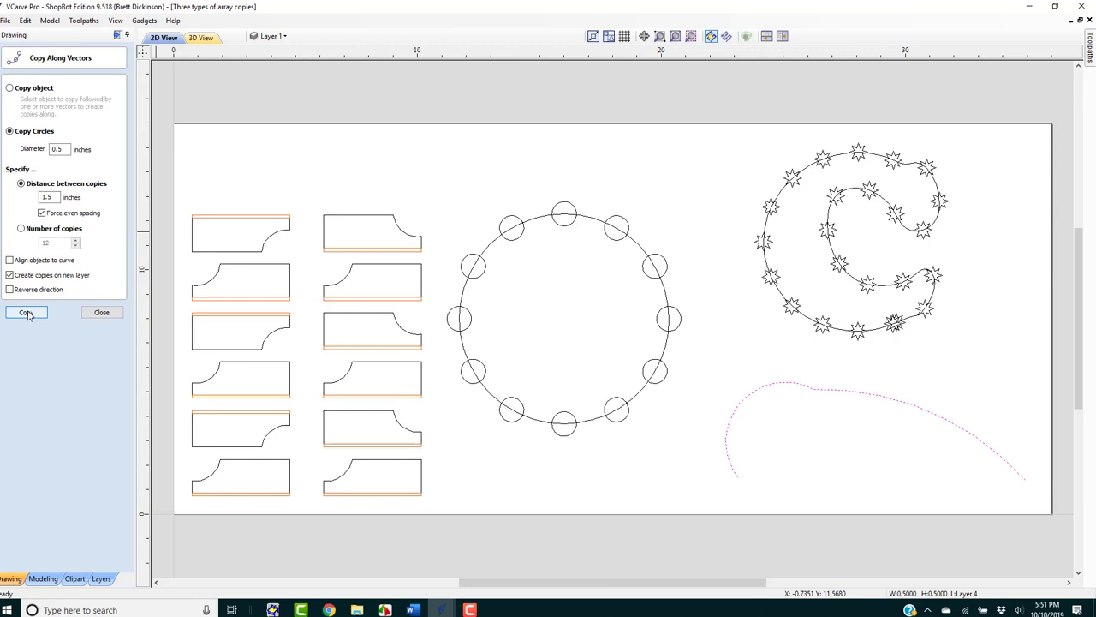
click(27, 312)
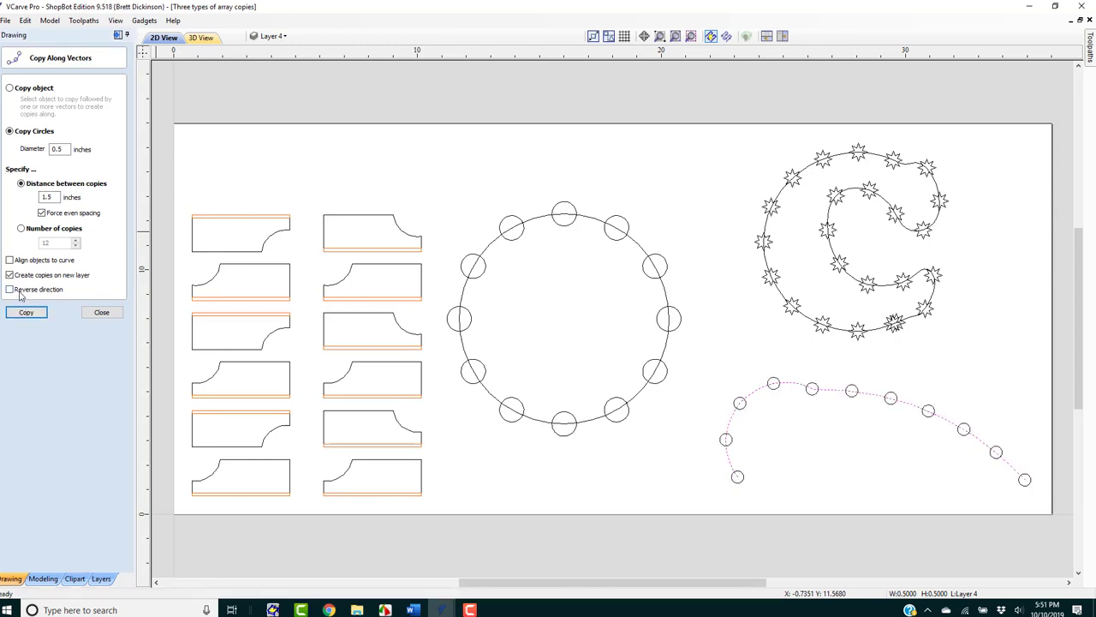
- Redo the circle copies along the open curve with Reverse direction enabled, and switch the option back off
click(19, 292)
click(30, 315)
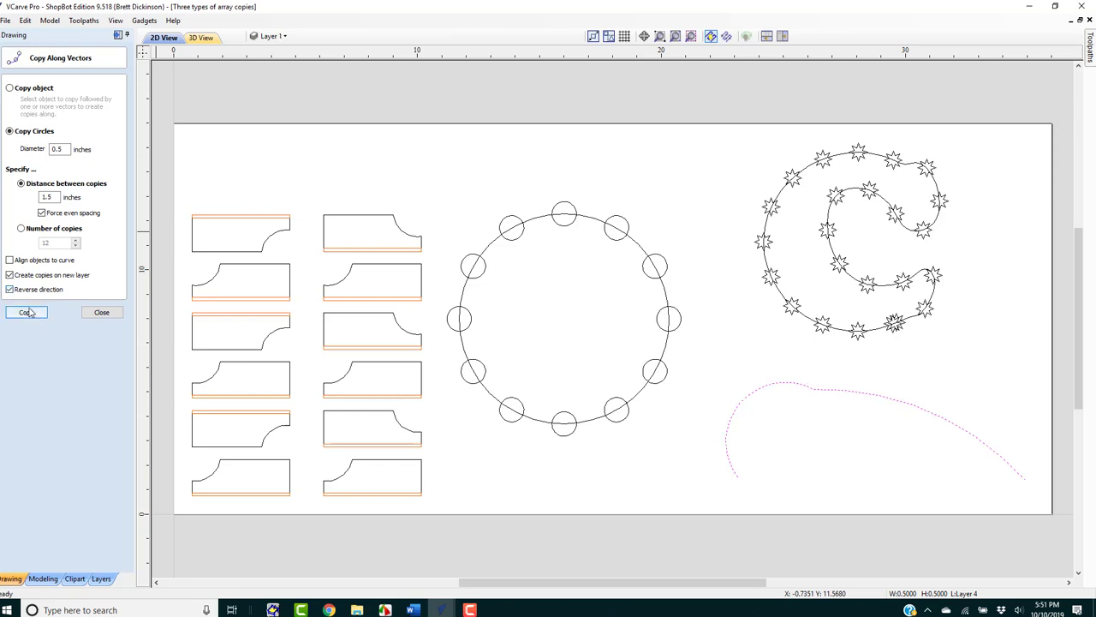
click(27, 313)
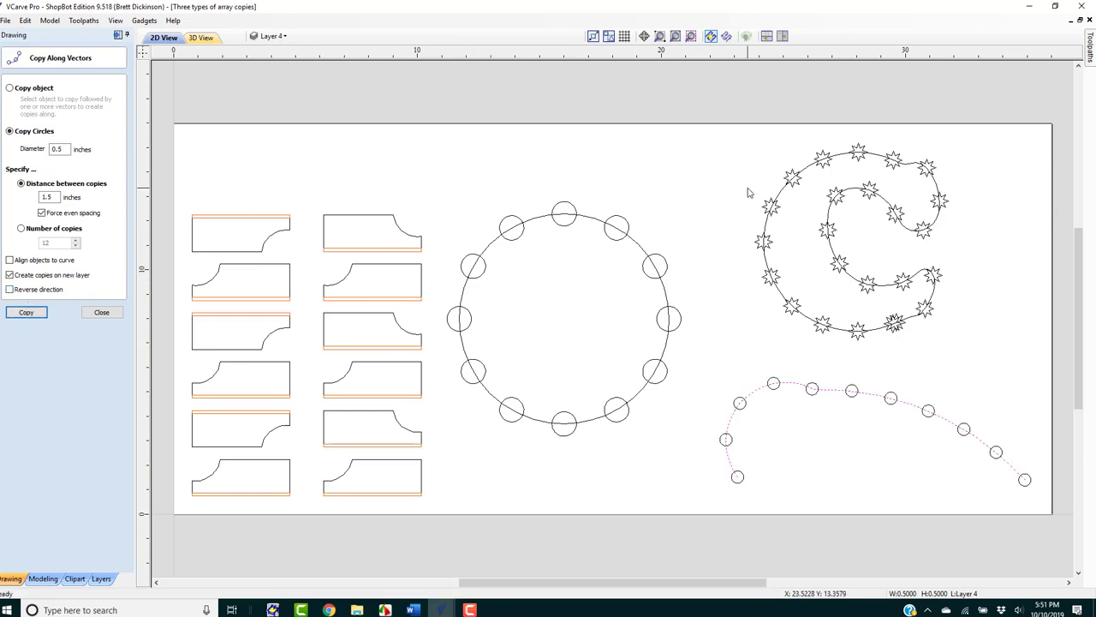
- Hide and show Layer 4 and Layer 3 to check which layer holds each set of copies
click(753, 300)
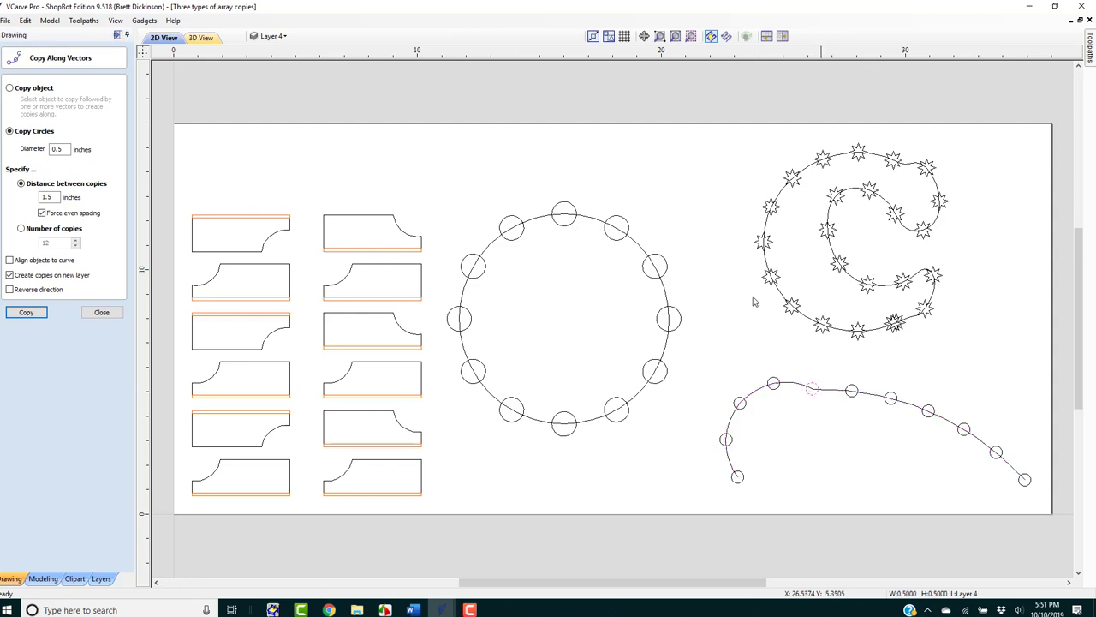
click(276, 38)
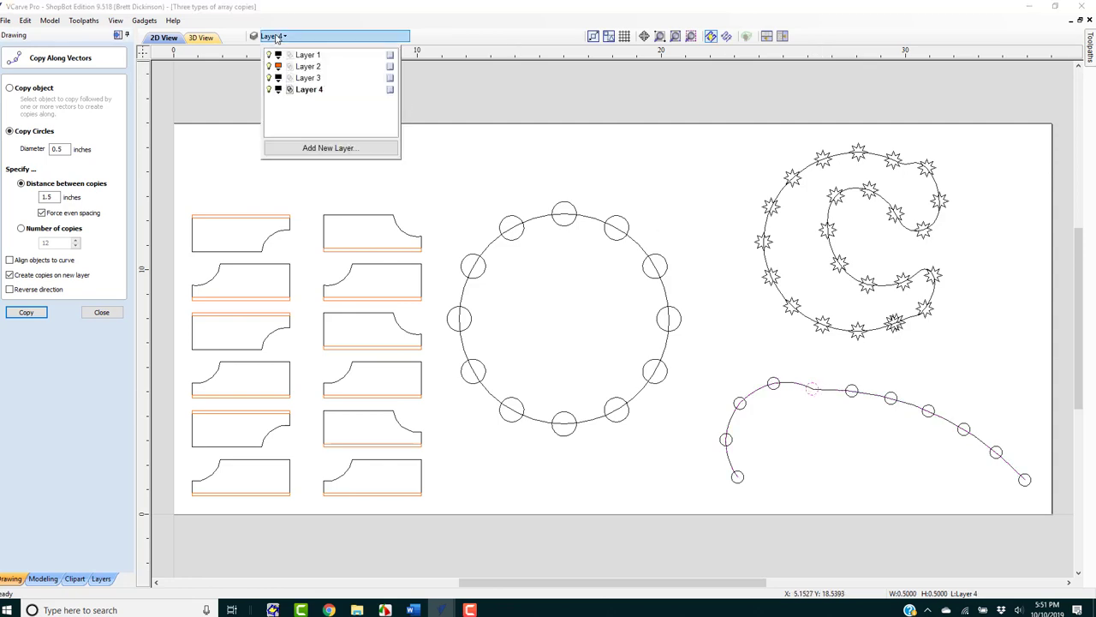
click(269, 89)
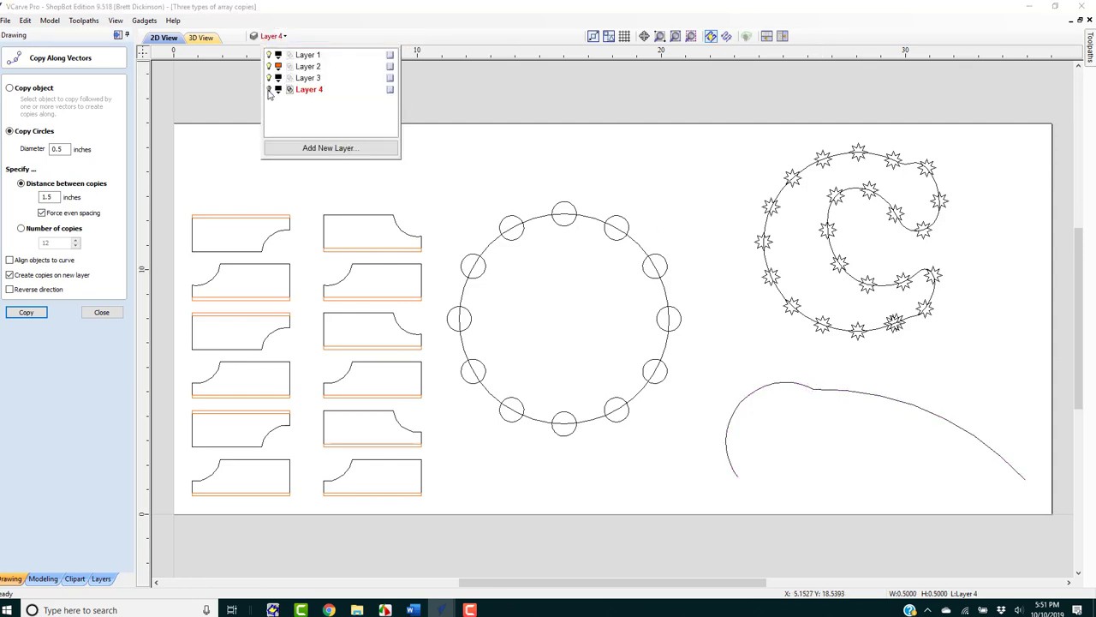
click(268, 78)
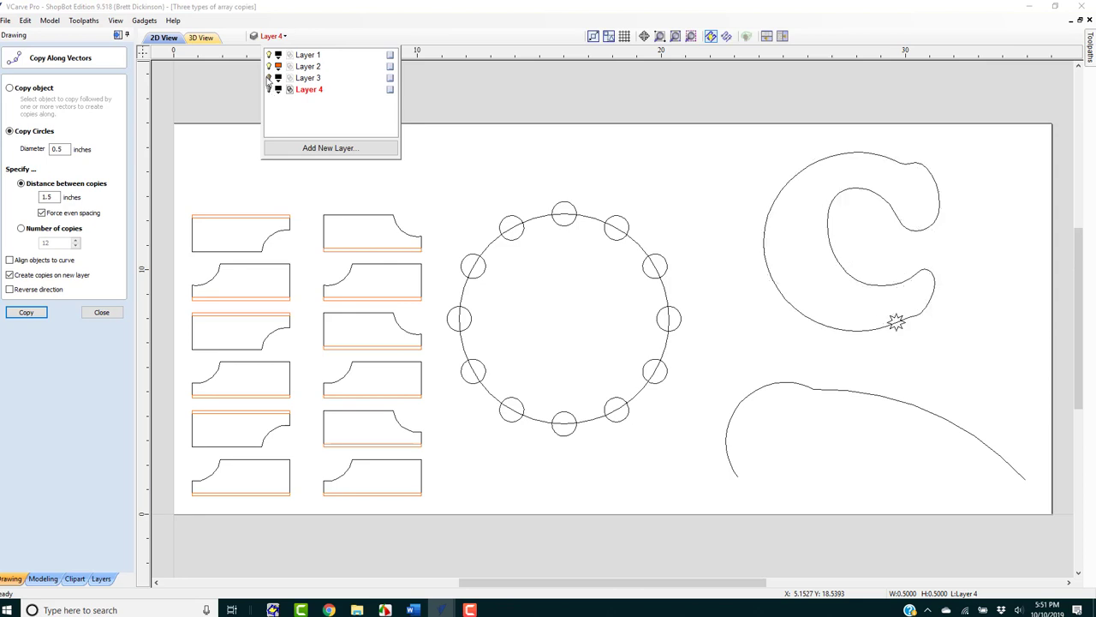
click(268, 78)
click(268, 89)
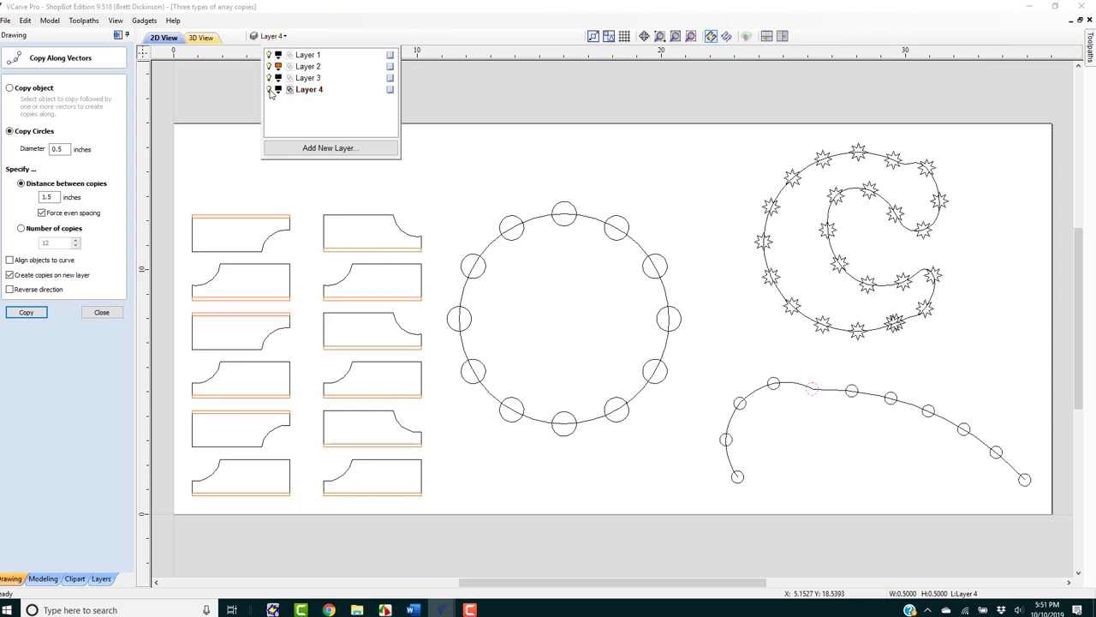
click(466, 103)
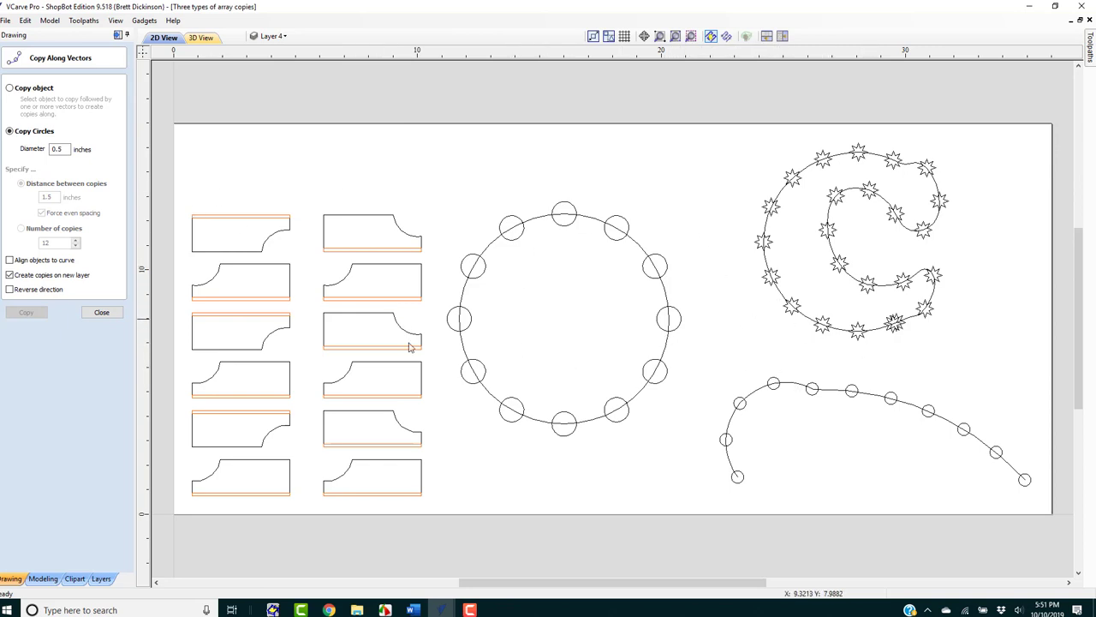
- Close Copy Along Vectors and switch to the open "Wall Cab 30 single array toolpath" file
click(101, 312)
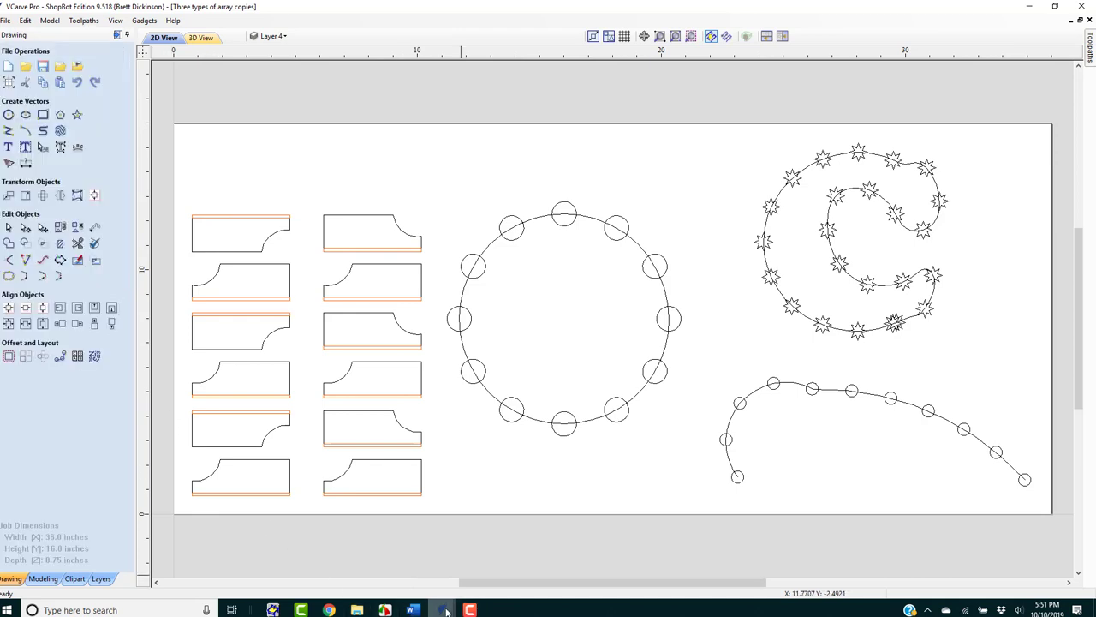
mouse_move(447, 610)
mouse_move(708, 572)
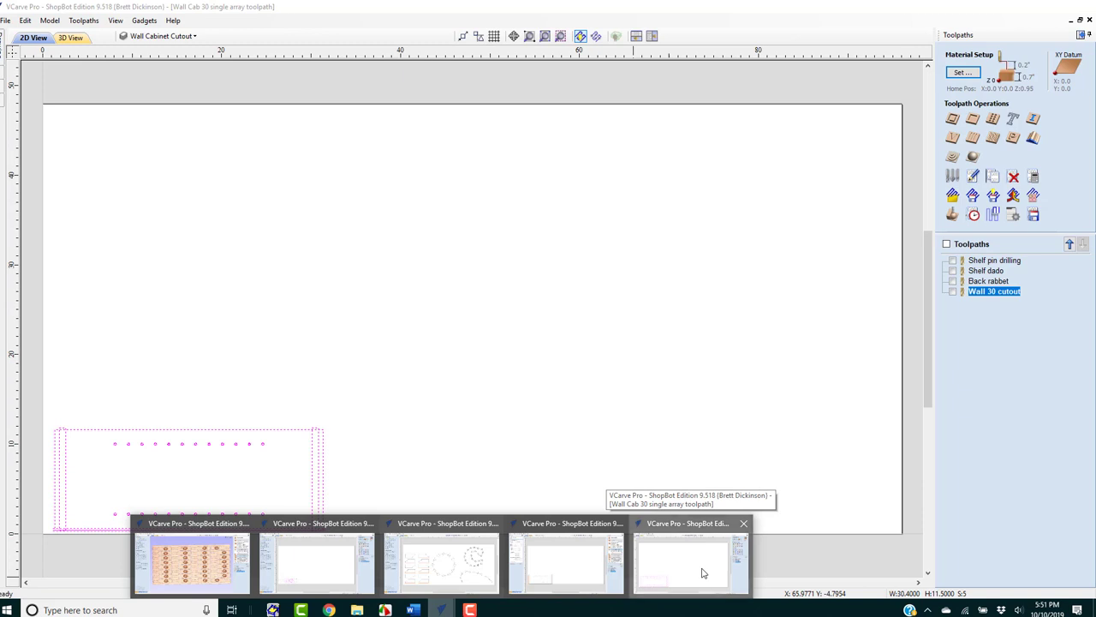
click(702, 571)
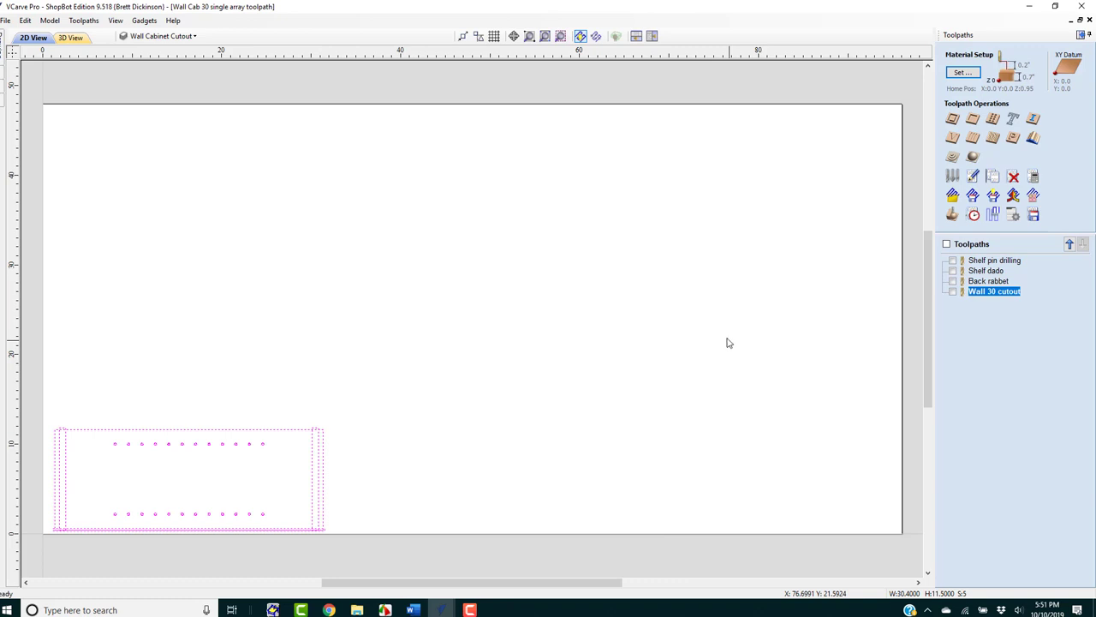
- Create an array copy of all four cabinet toolpaths with 4 rows, 3 columns and gaps of X 1.4 and Y 0.5
click(1033, 196)
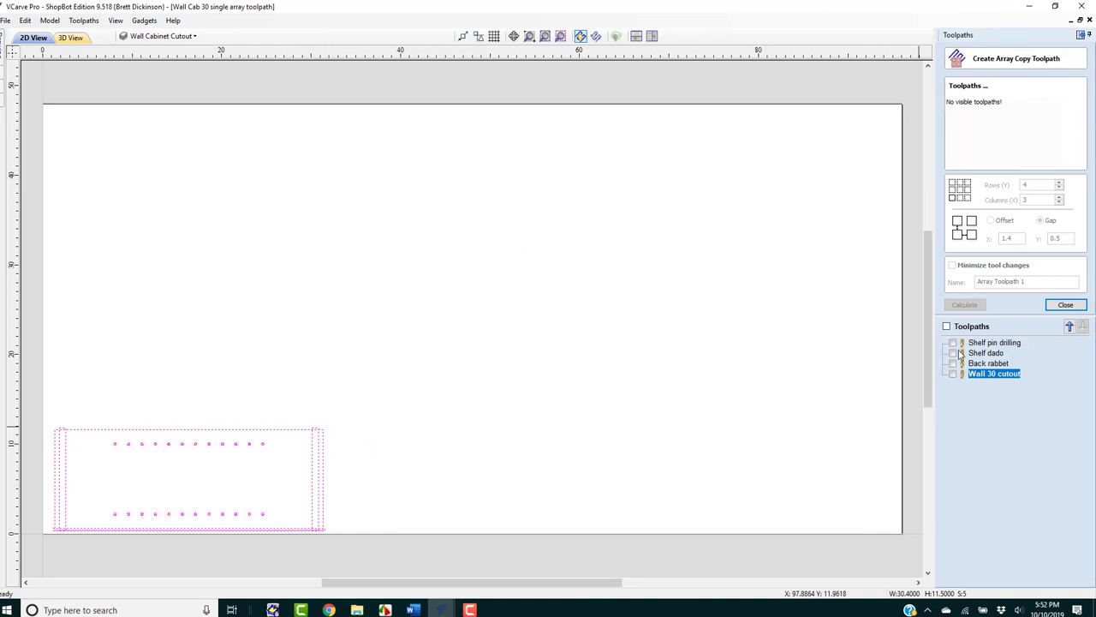
click(947, 326)
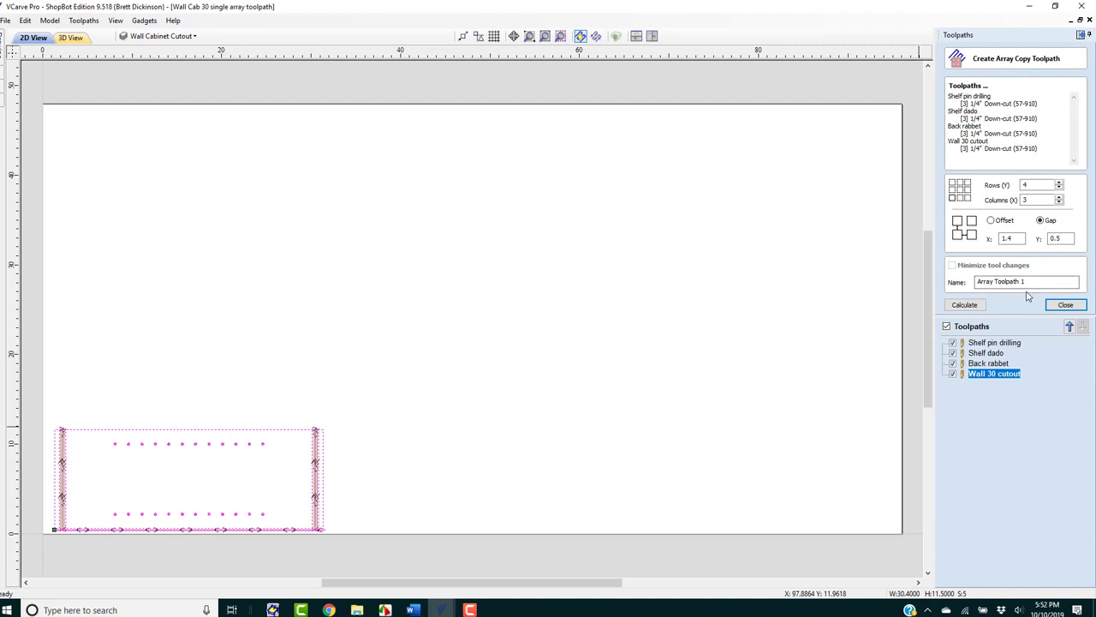
click(965, 306)
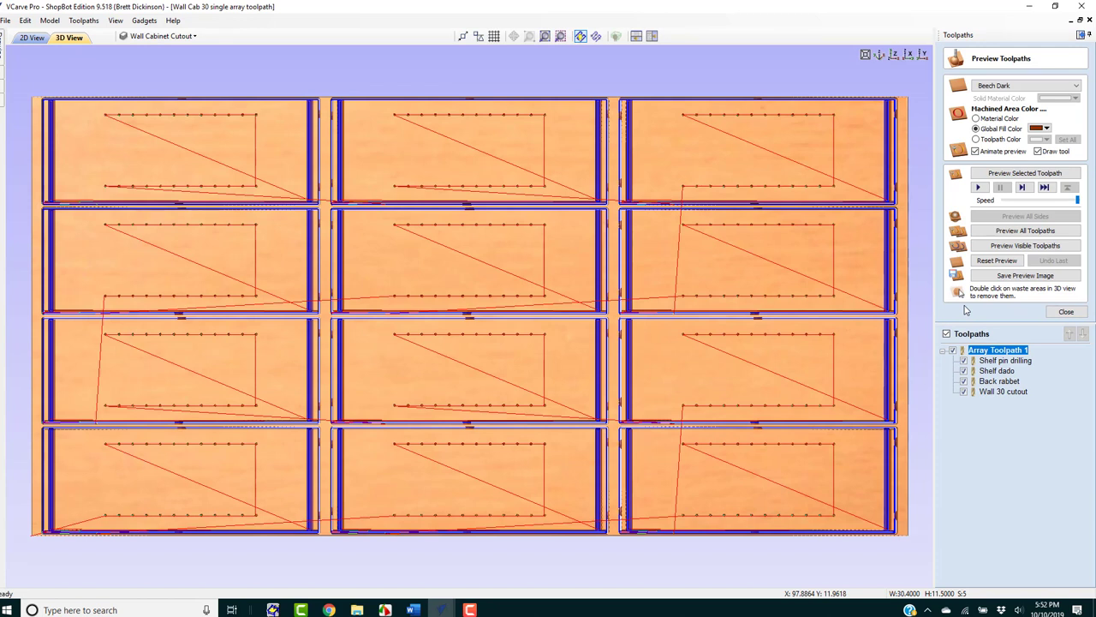
- Preview all toolpaths of the array in 3D, return to the 2D view and close the preview
click(1013, 233)
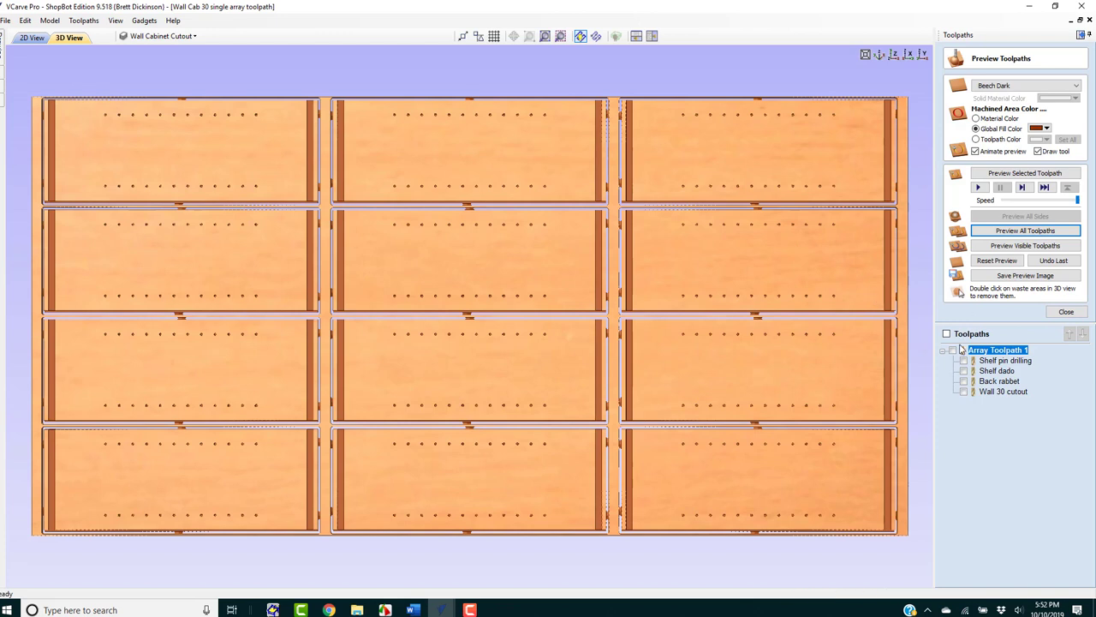
click(34, 38)
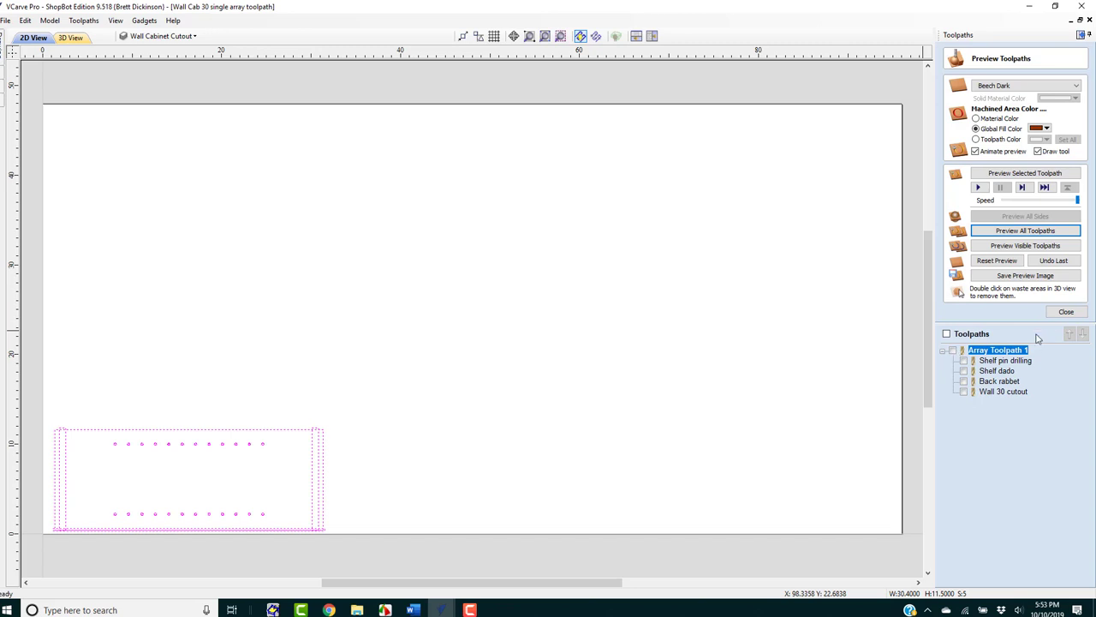
click(1067, 312)
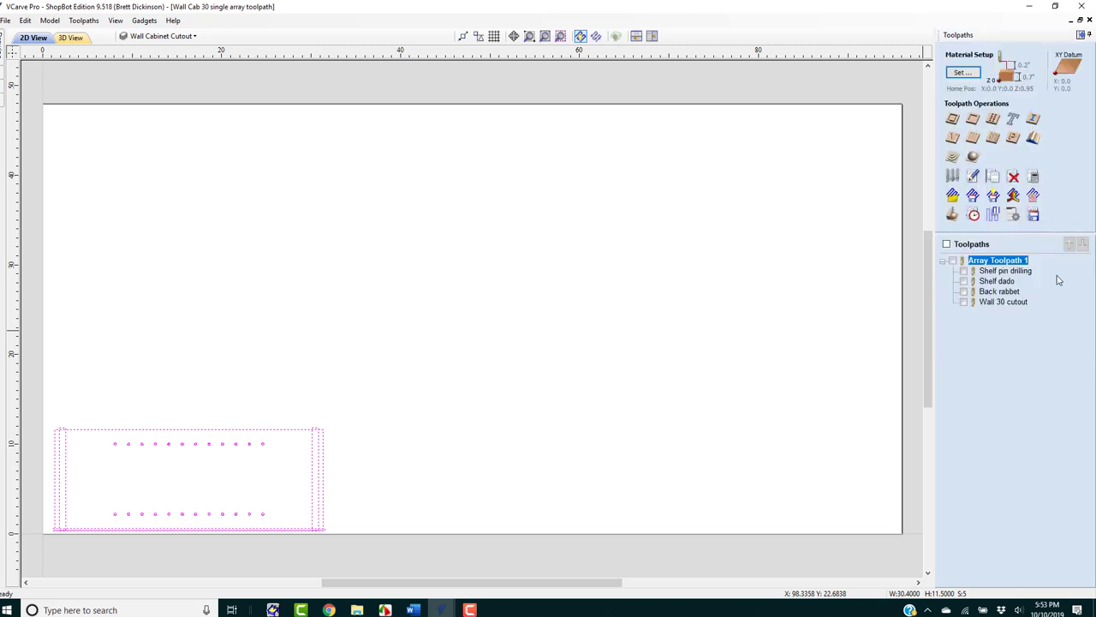
- Delete Array Toolpath 1 while keeping the original toolpaths
right_click(994, 264)
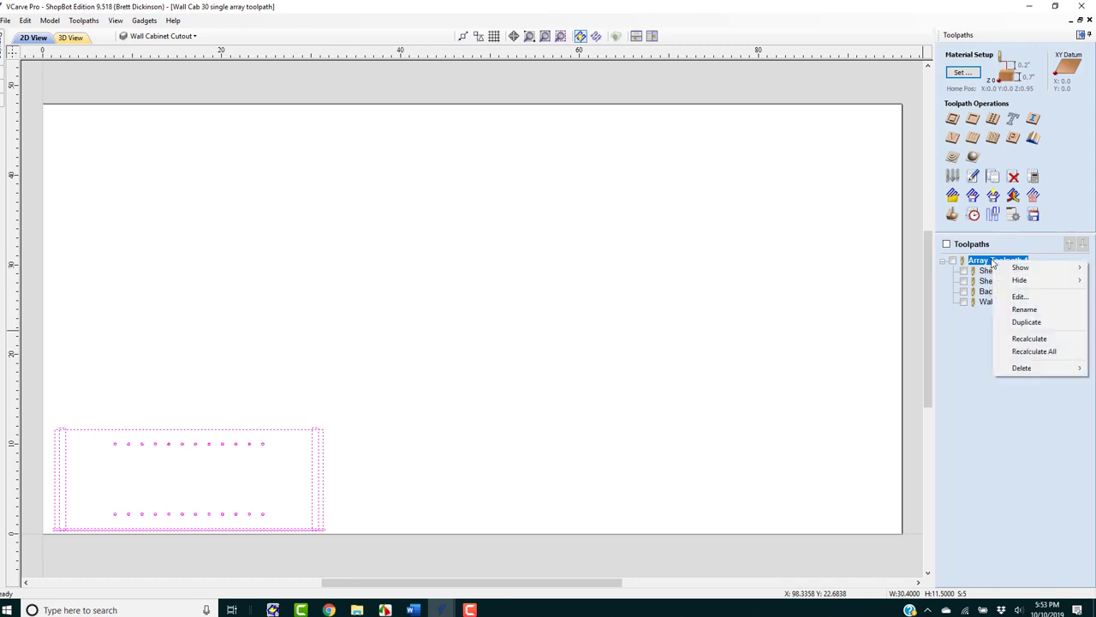
mouse_move(1029, 368)
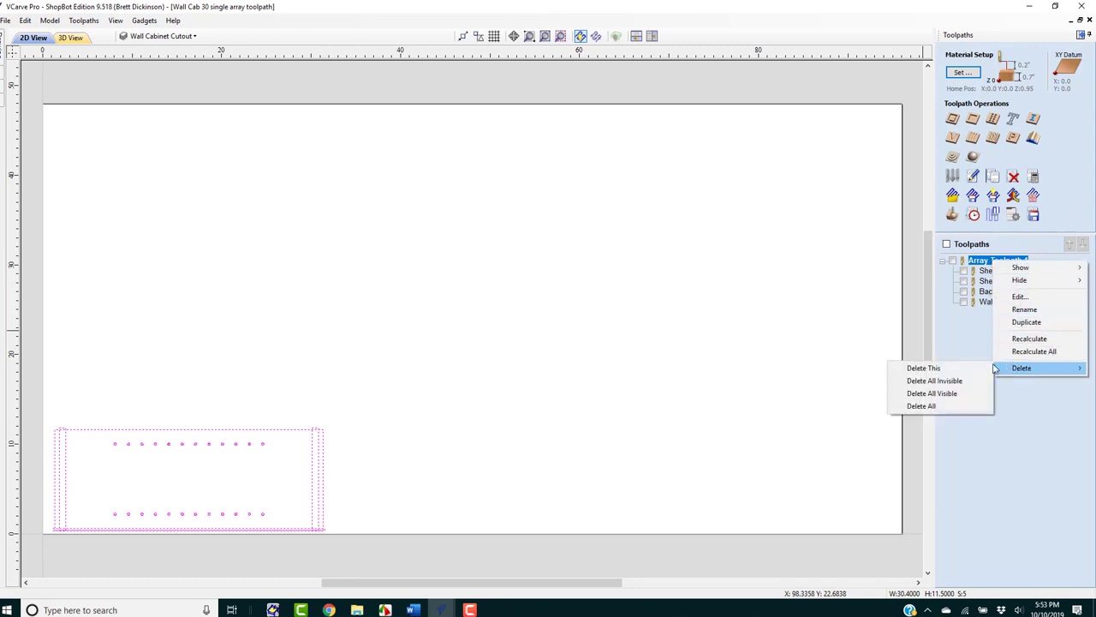
click(952, 370)
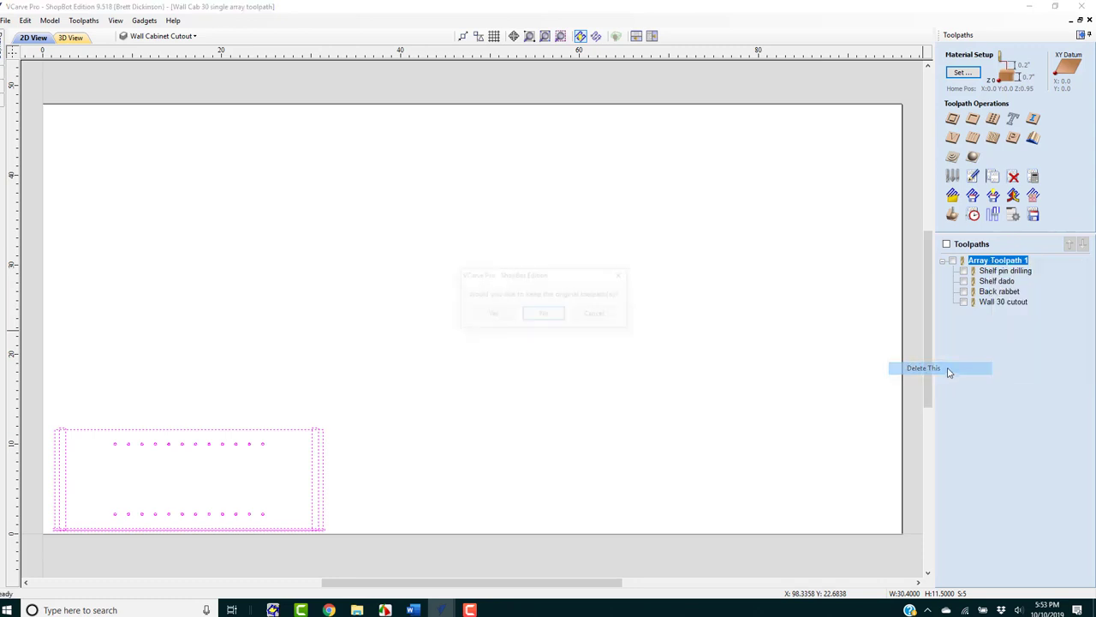
click(492, 315)
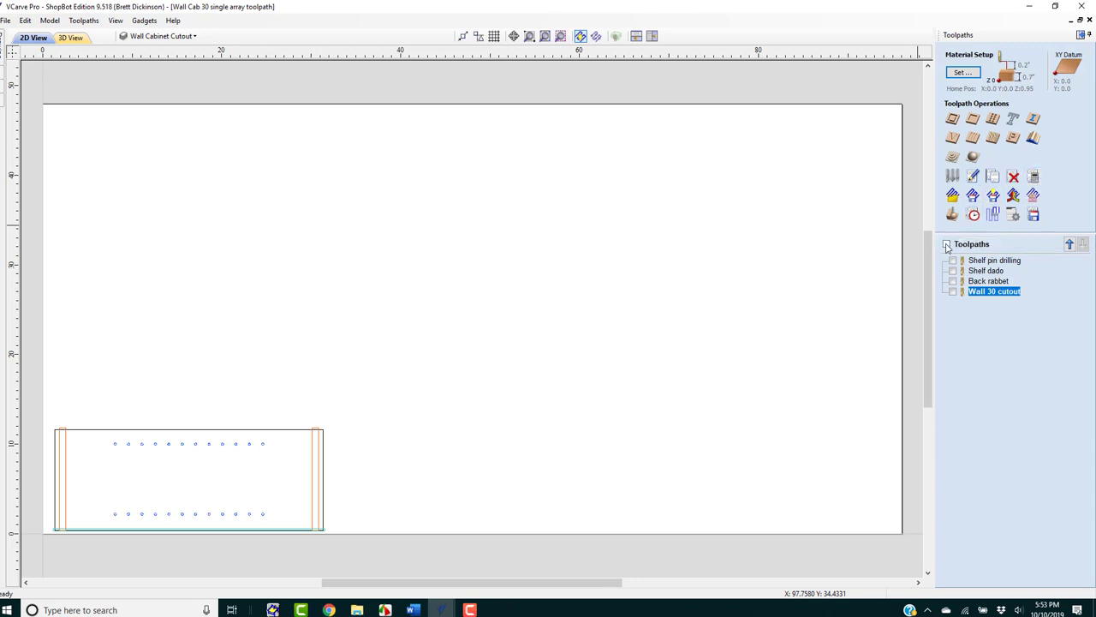
- Create an array copy of all four toolpaths with 4 rows, 3 columns and gaps X 1.4, Y 0.5, and preview it on fresh material
click(946, 244)
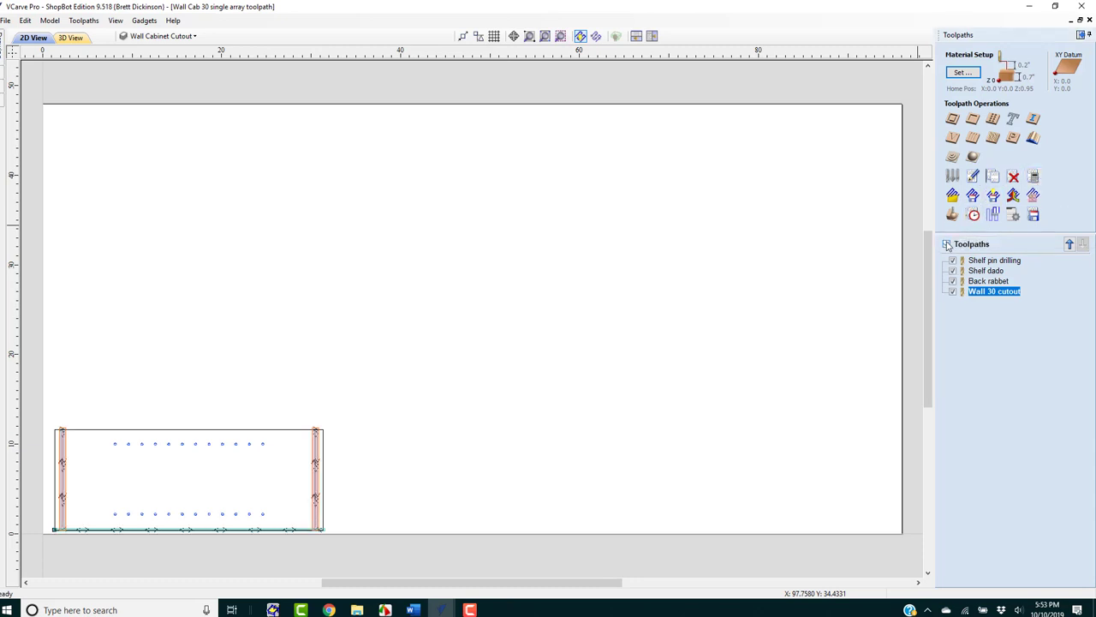
click(1034, 213)
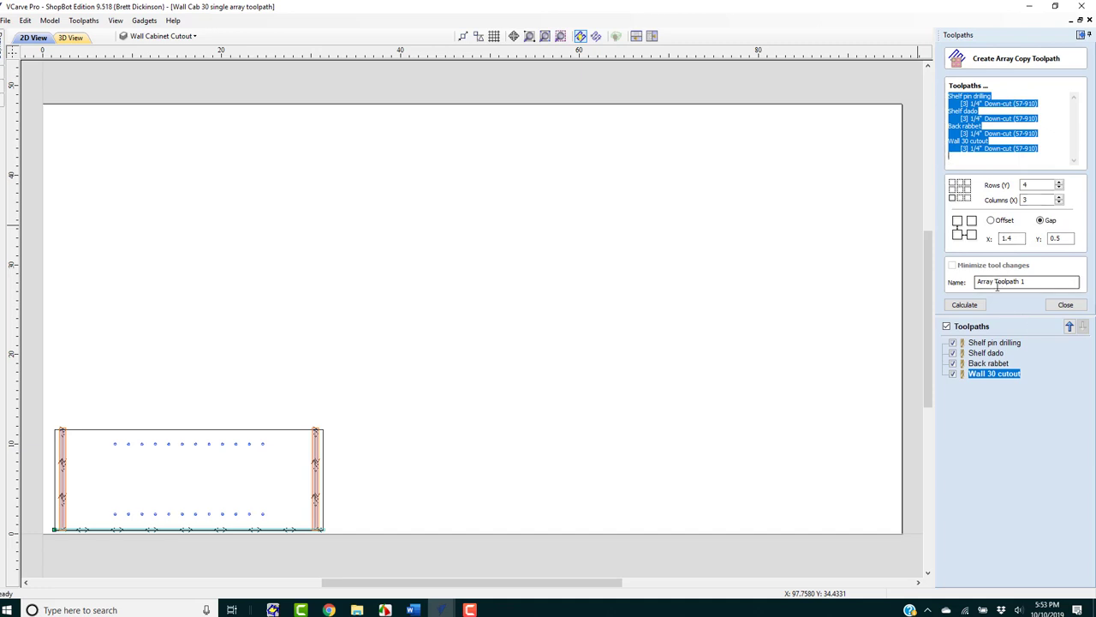
click(968, 305)
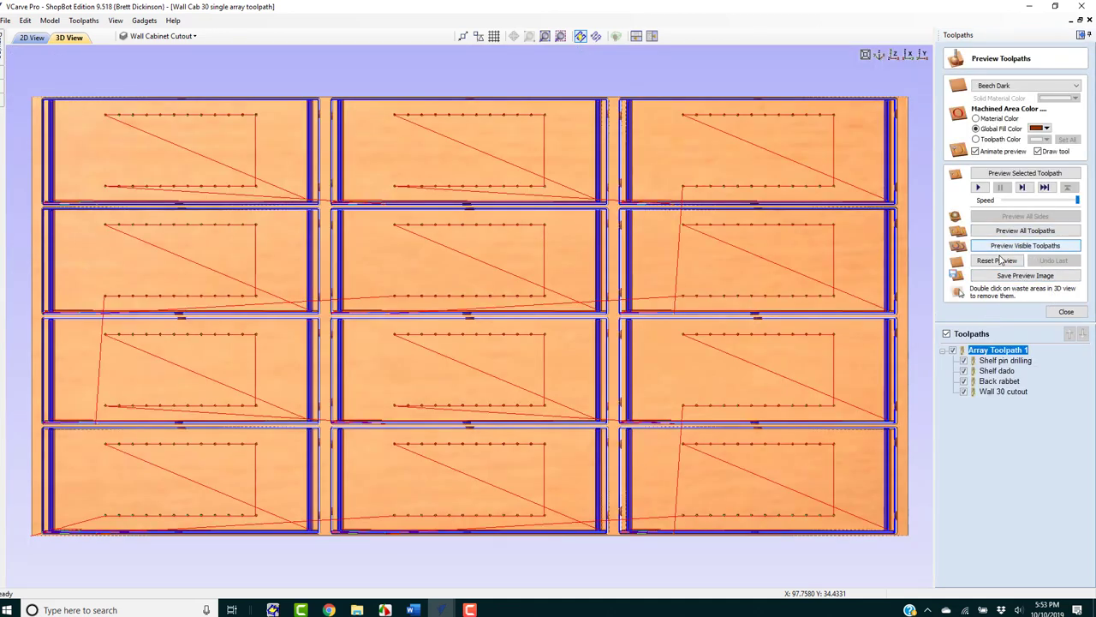
click(1002, 260)
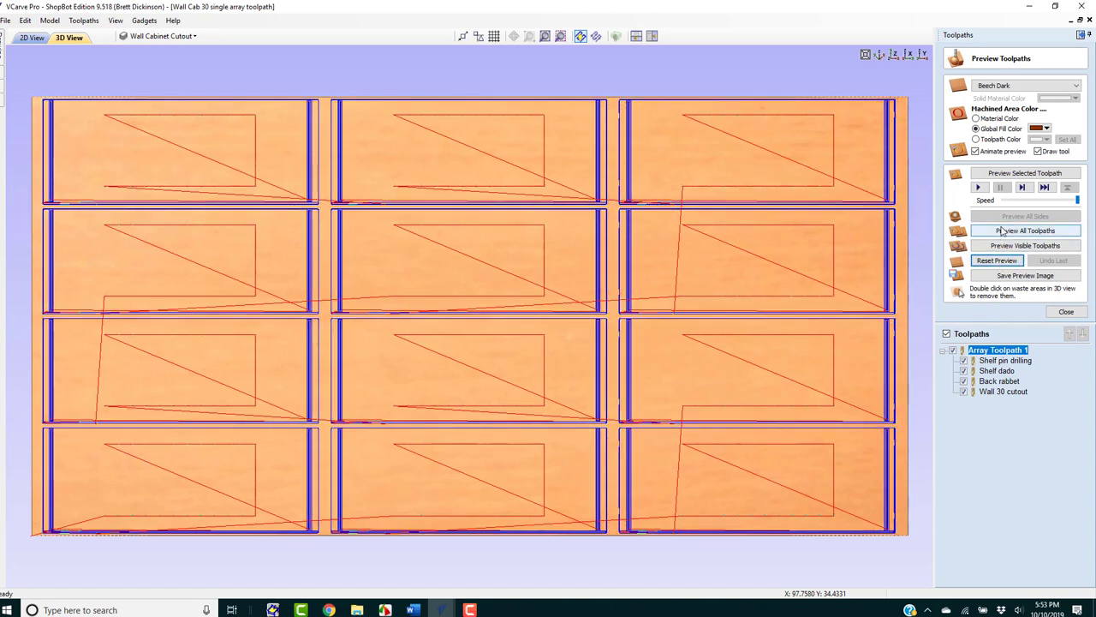
click(1002, 232)
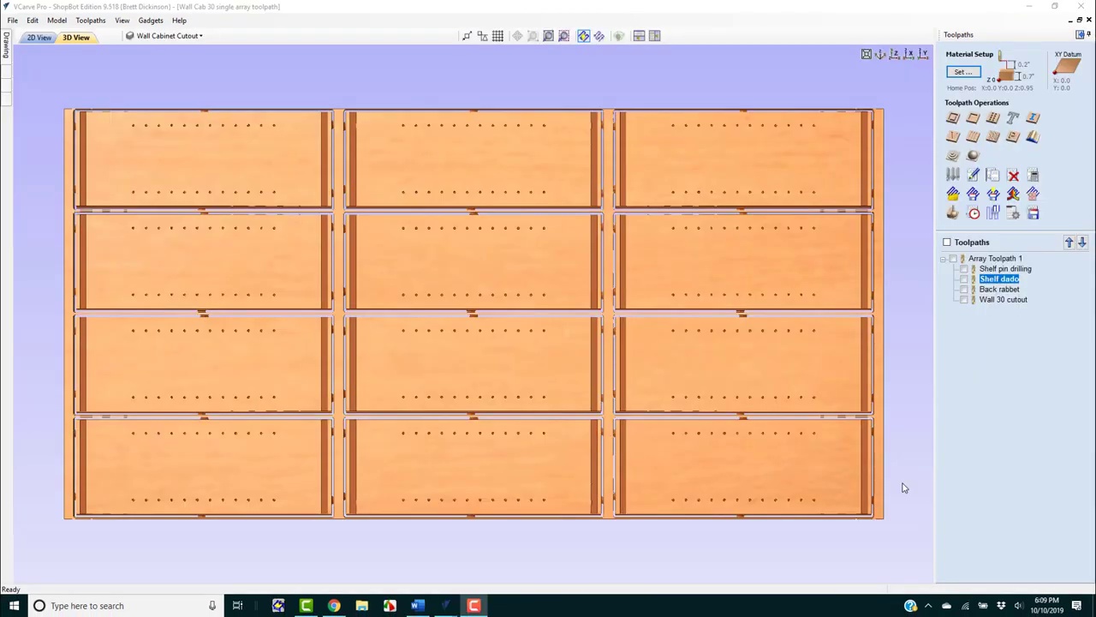
- Set the visible toolpaths to output to one file, including only Shelf pin drilling and Shelf dado from Array Toolpath 1
click(954, 259)
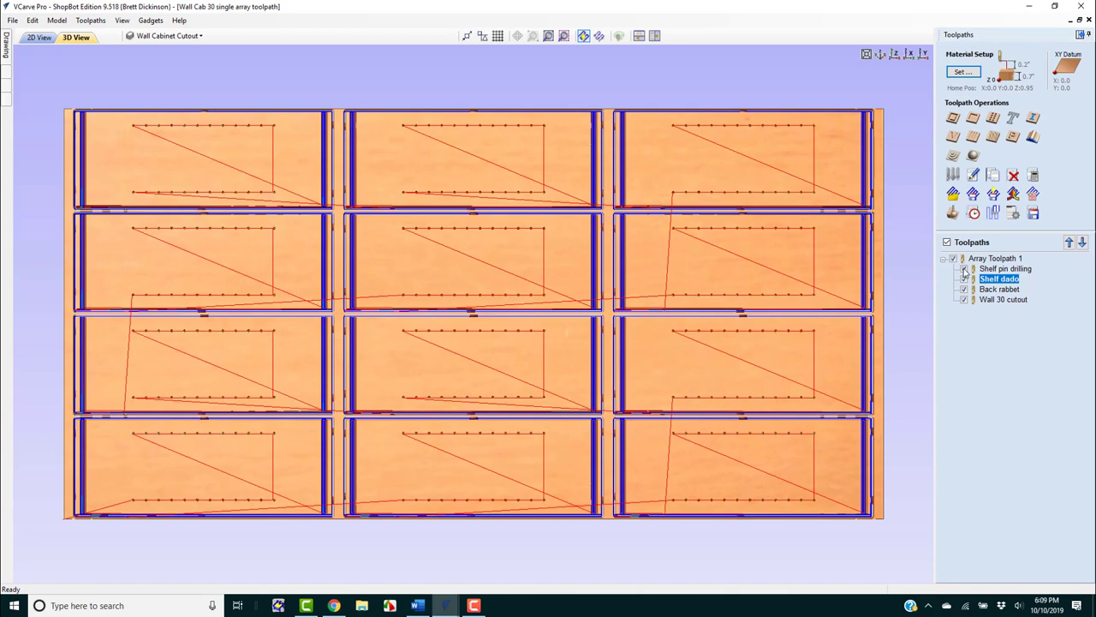
click(1030, 211)
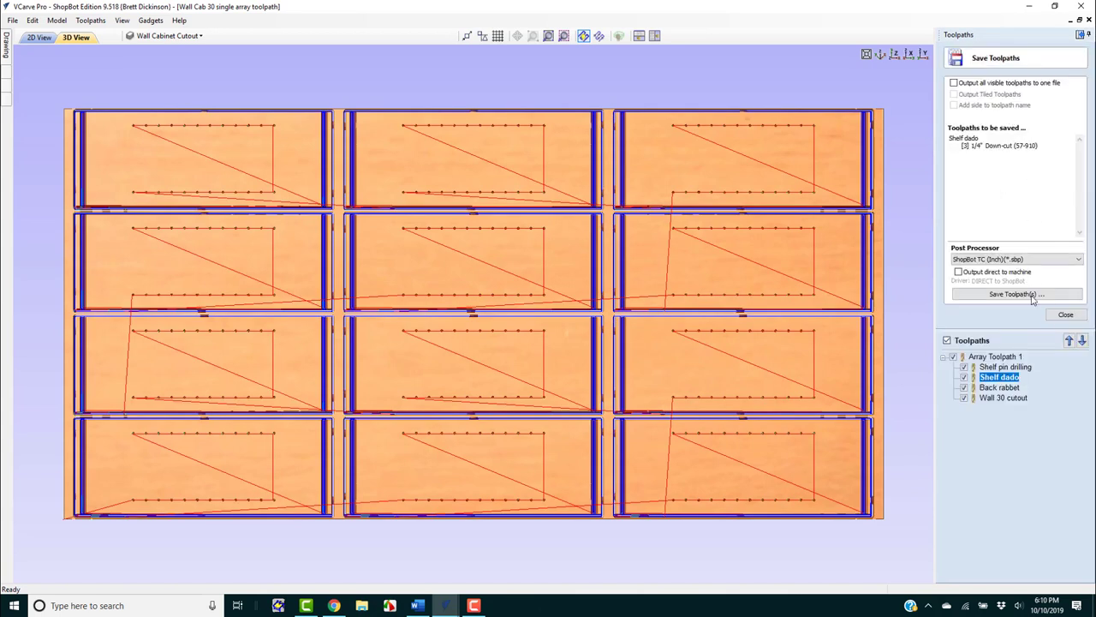
click(954, 83)
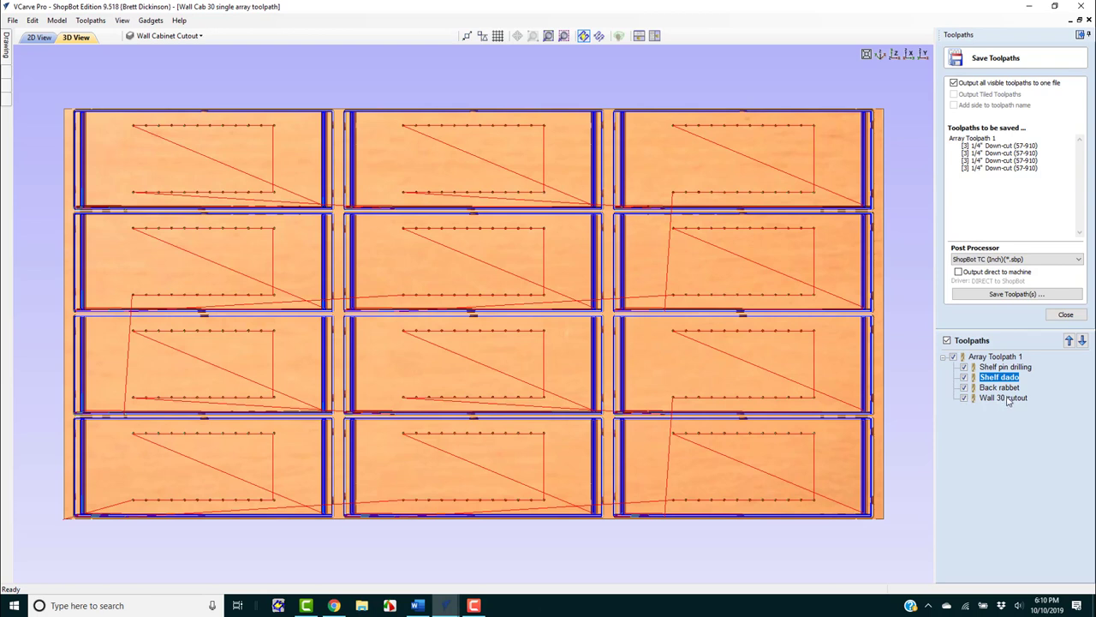
click(964, 388)
click(964, 398)
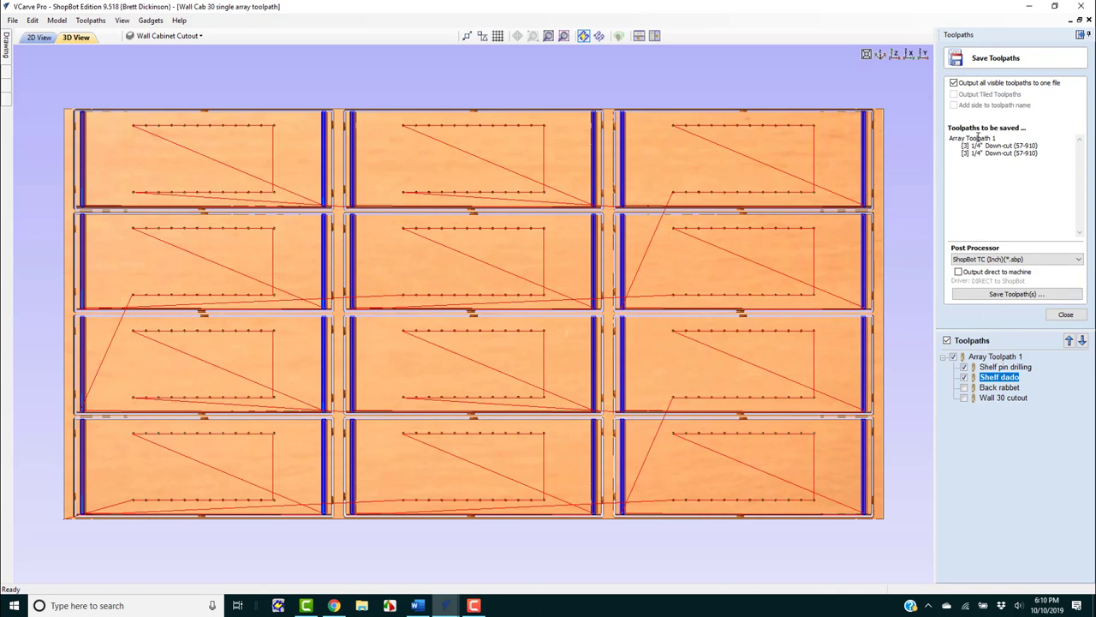
- Switch the toolpaths included in the output file to Back rabbet and Wall 30 cutout only
click(964, 377)
click(964, 367)
click(964, 387)
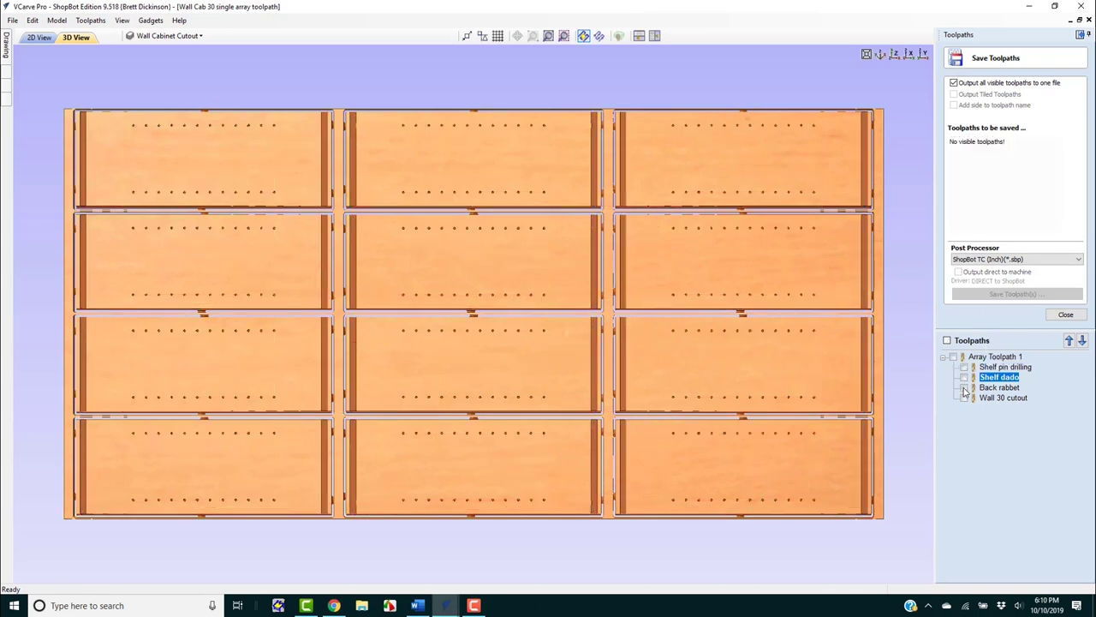
click(964, 397)
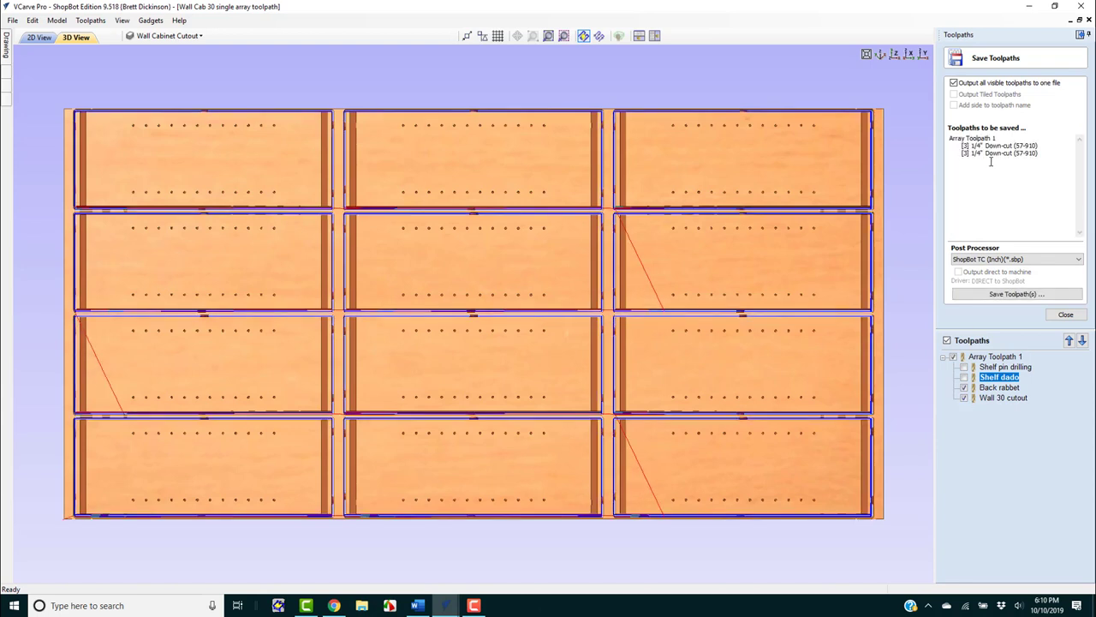
- Include Shelf pin drilling and Shelf dado in the output again and close Save Toolpaths without saving
click(964, 367)
click(964, 377)
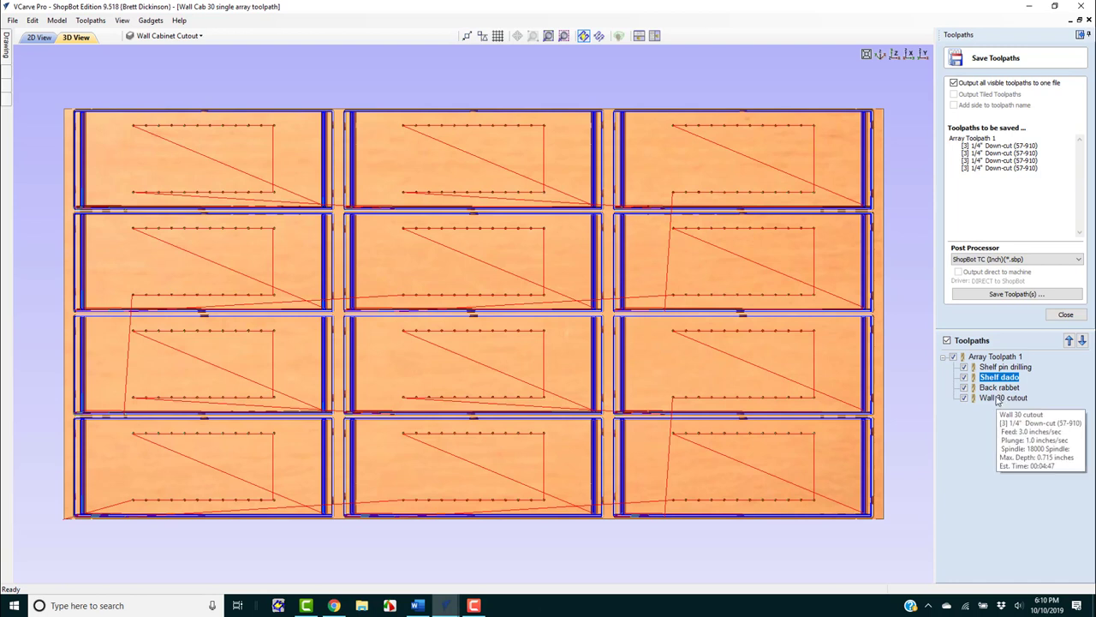
click(1060, 315)
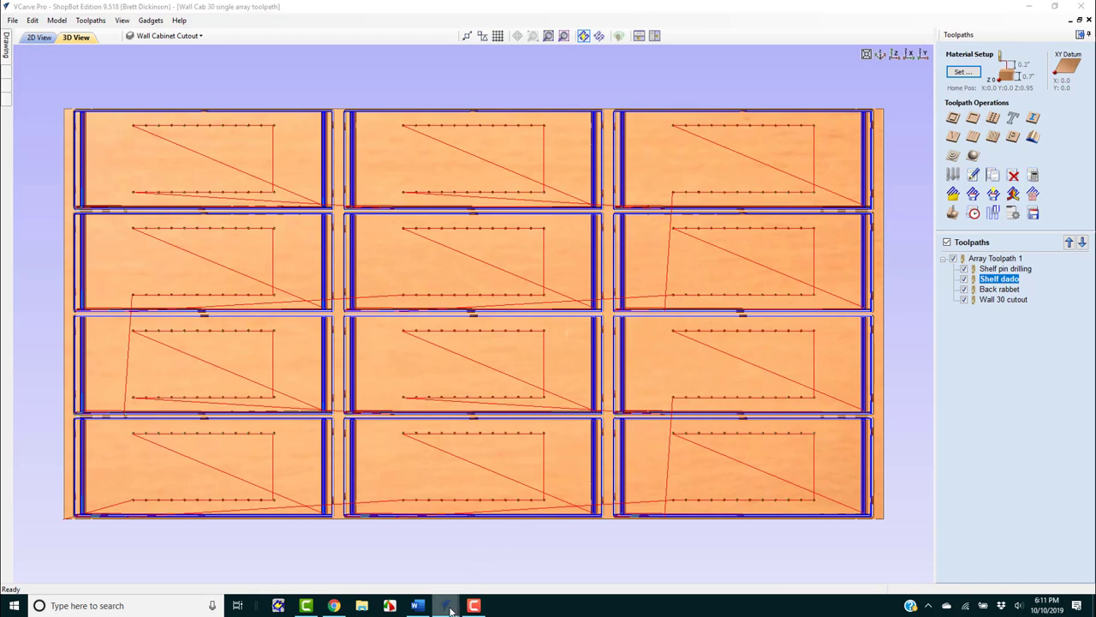
- Switch to the open "Wall Cab 30 side single" file, select all cabinet side vectors and start Array Copy
mouse_move(445, 605)
click(555, 565)
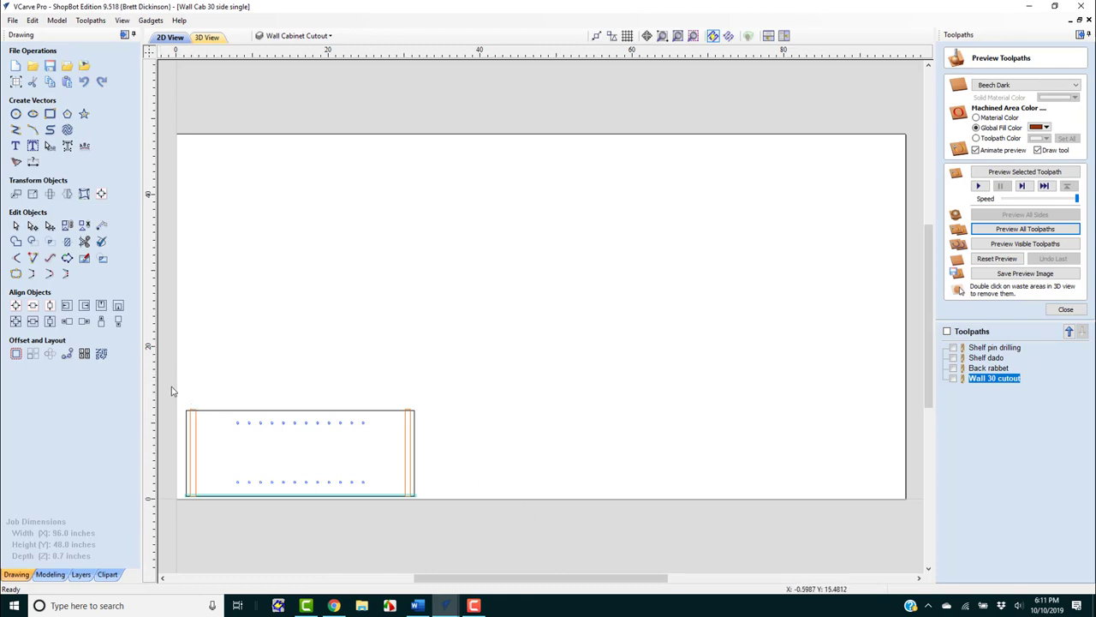
mouse_move(172, 390)
mouse_down()
mouse_move(328, 509)
mouse_move(431, 525)
mouse_up()
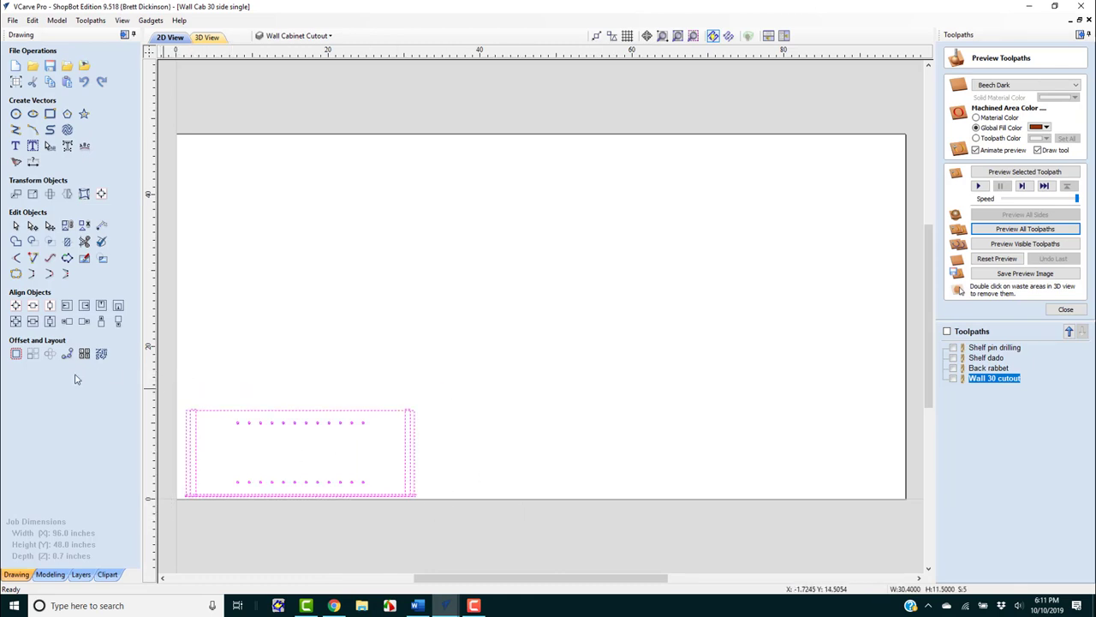
click(31, 355)
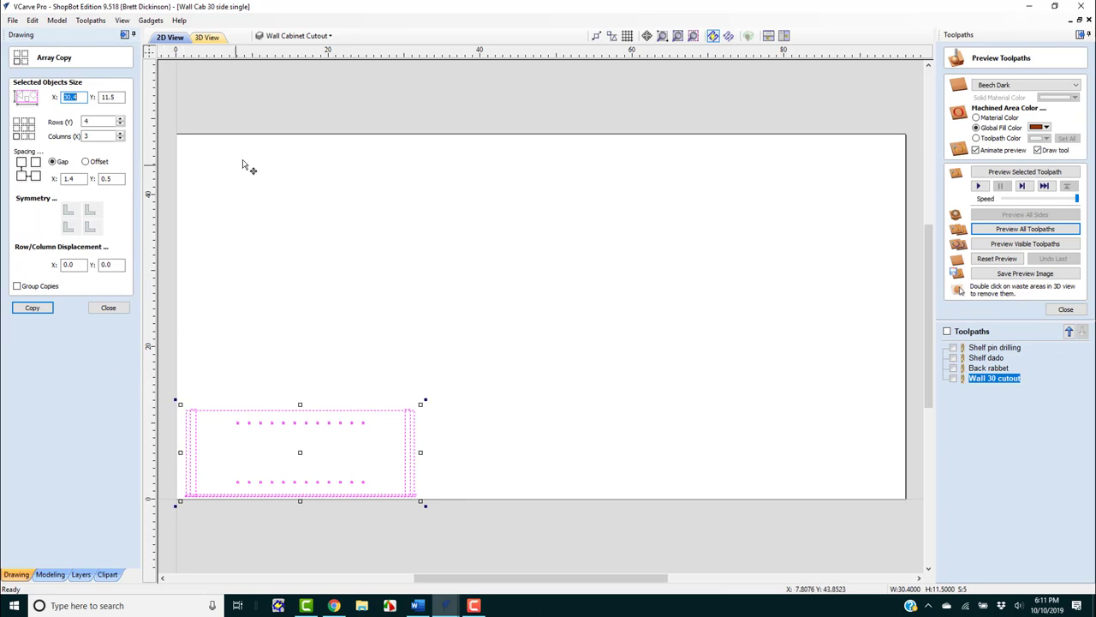
- Check the drawing's layer list and reselect all cabinet side vectors
click(314, 37)
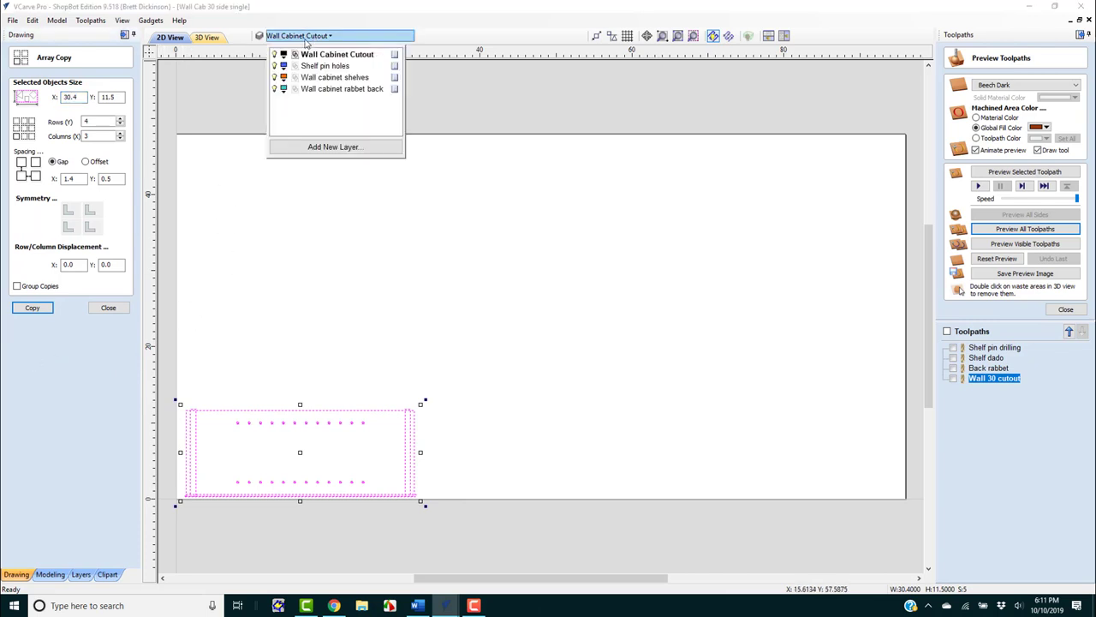
click(215, 90)
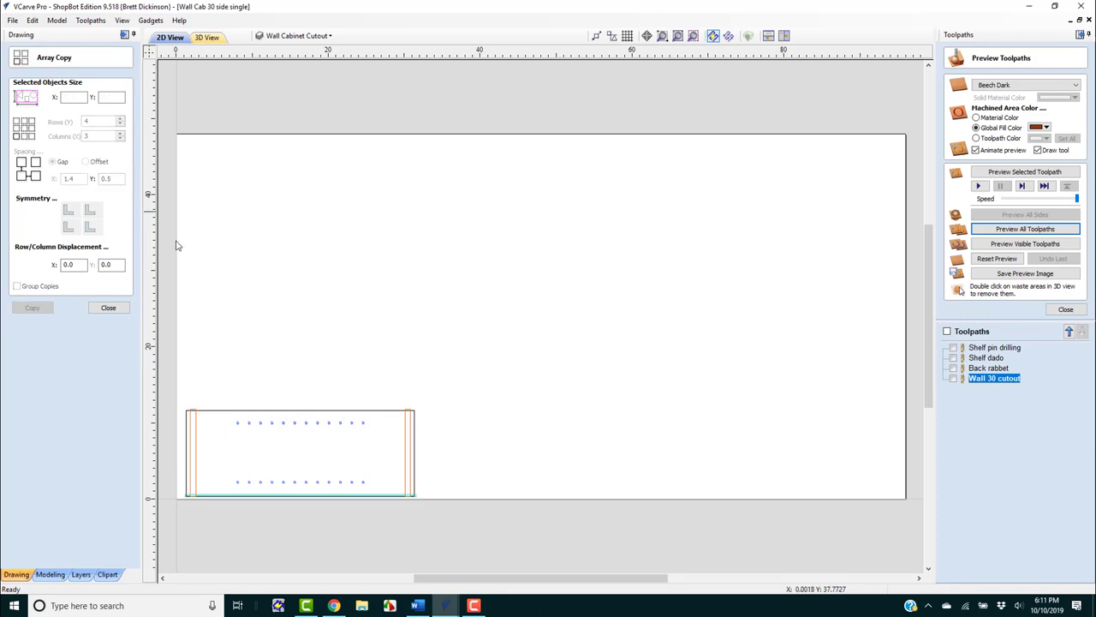
drag(171, 390, 441, 520)
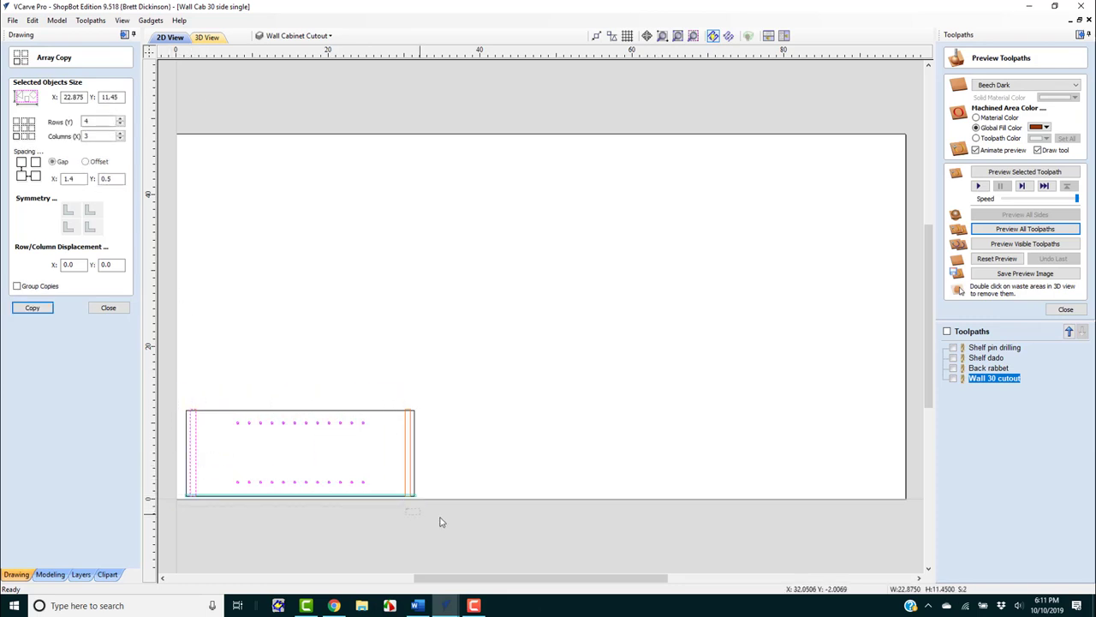
click(442, 519)
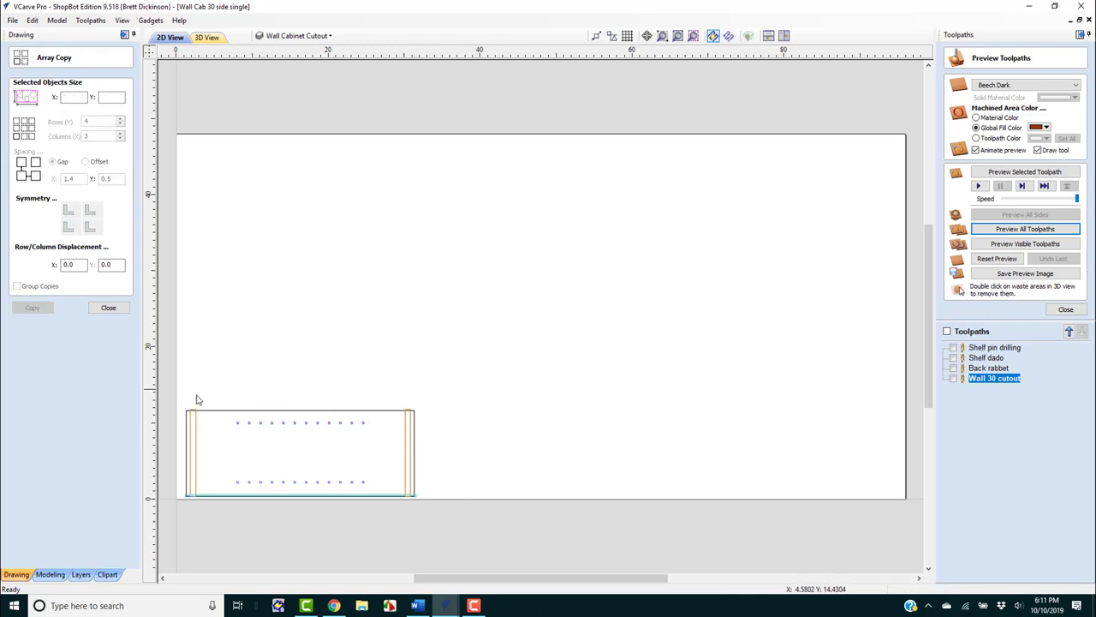
drag(178, 399, 427, 518)
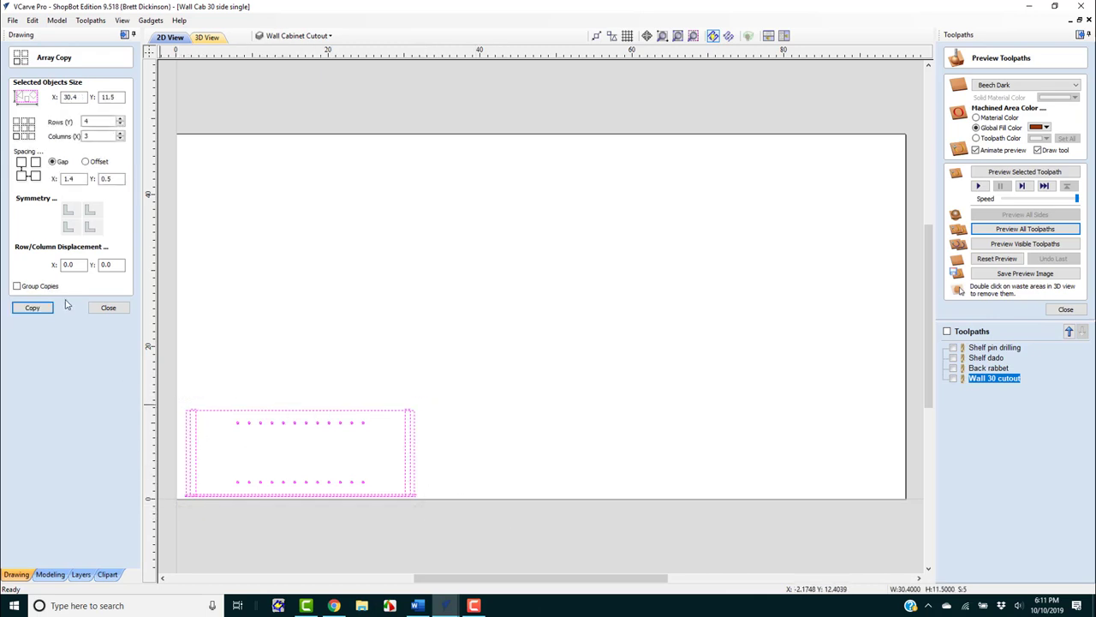
- Array-copy the cabinet side in 4 rows and 3 columns with gaps X 1.4 and Y 0.5, flipping alternate rows vertically
click(72, 217)
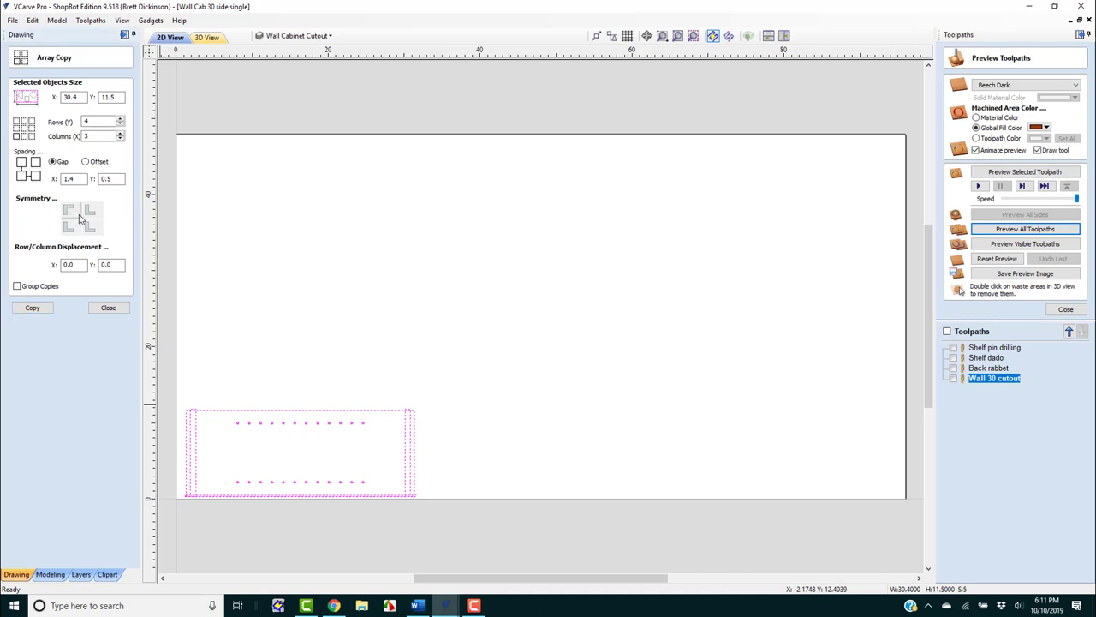
click(87, 215)
click(88, 215)
click(32, 309)
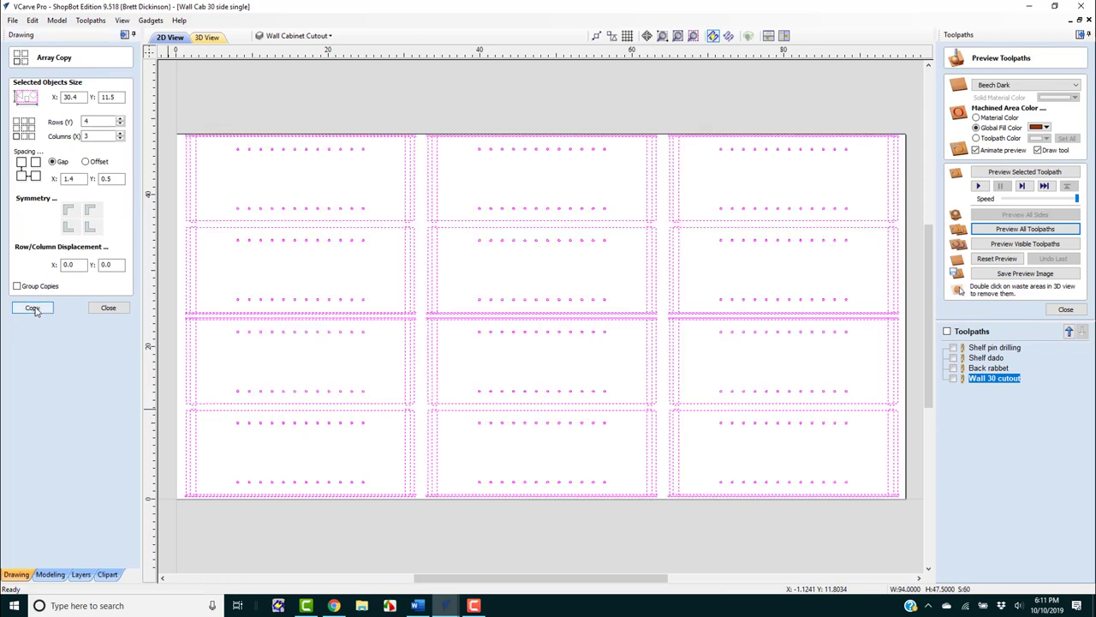
click(498, 514)
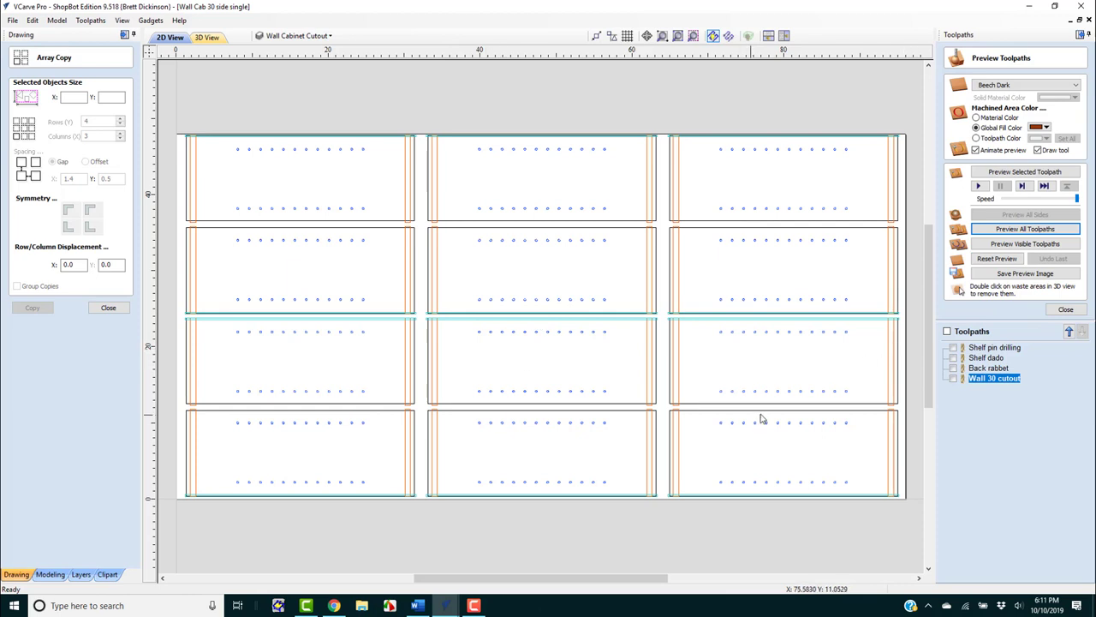
- Hide the Shelf pin holes, Wall cabinet shelves and Wall cabinet rabbet back layers
click(331, 36)
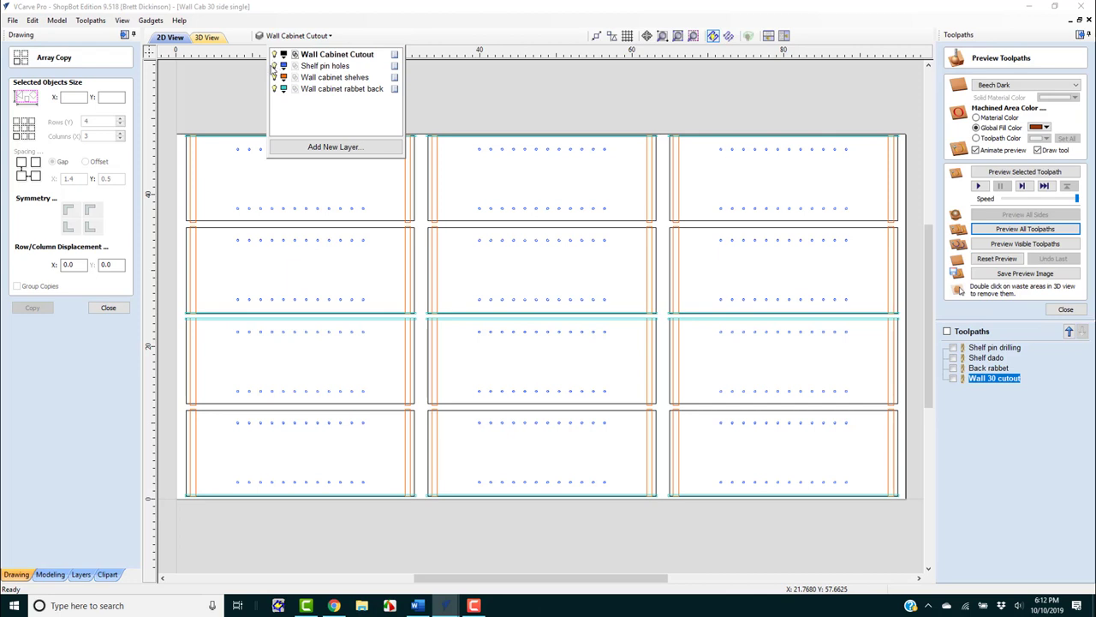
click(275, 77)
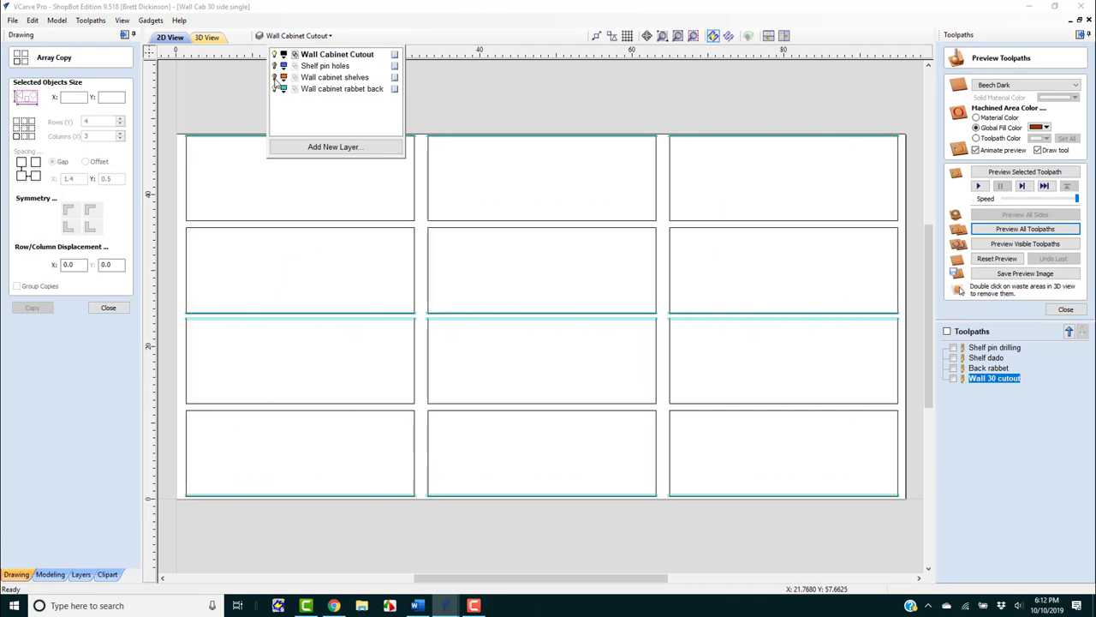
click(275, 89)
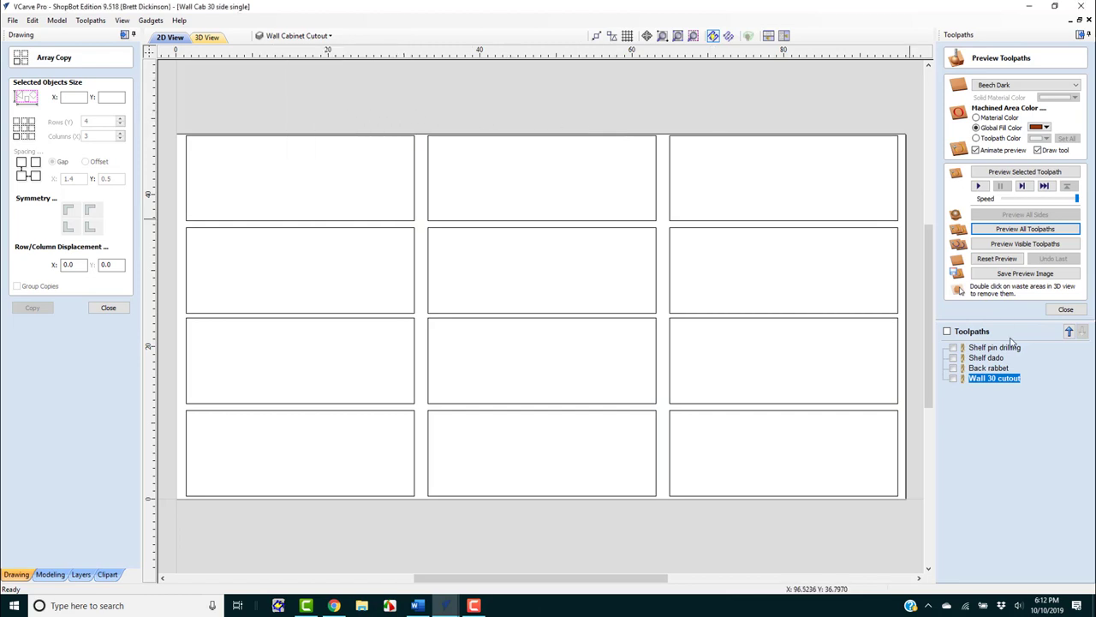
- Recalculate the Wall 30 cutout profile toolpath for all twelve cabinet side outlines
double_click(994, 378)
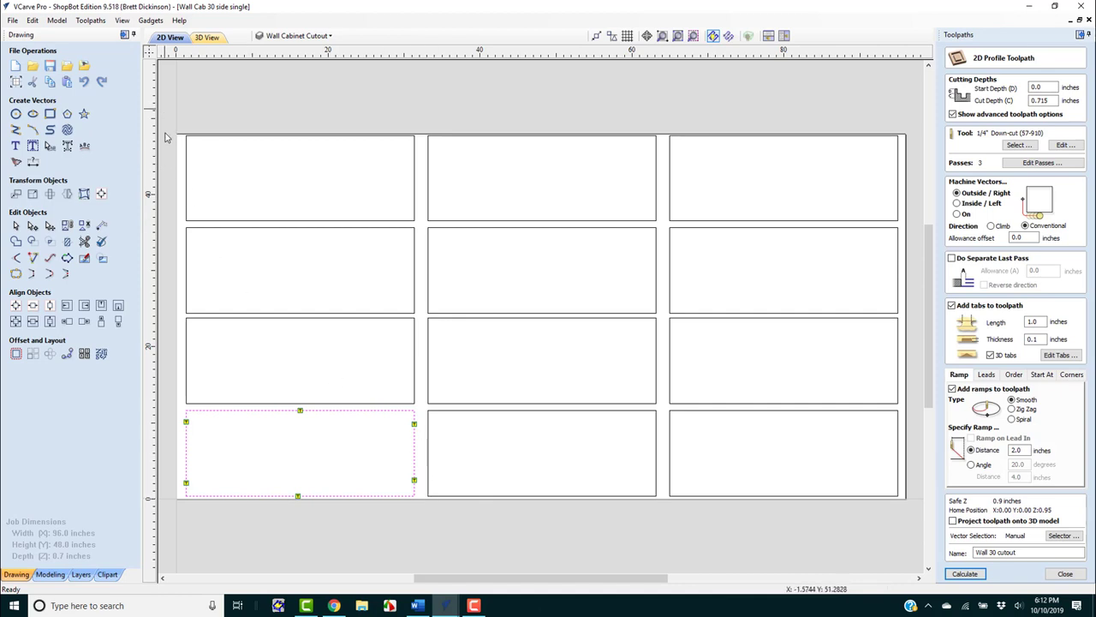
drag(165, 112, 908, 534)
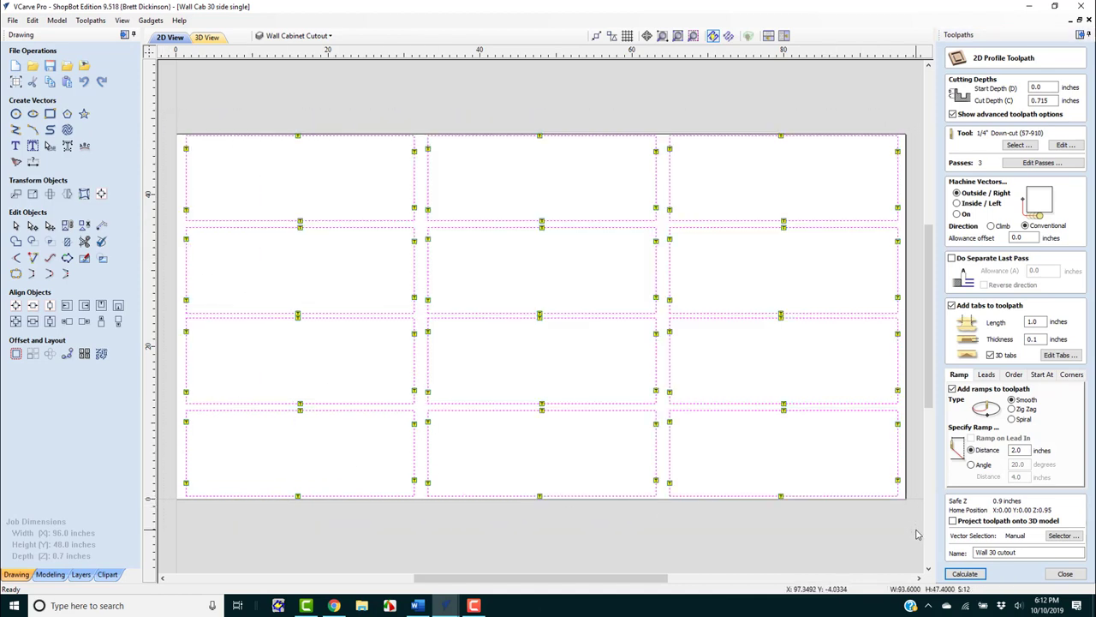
click(968, 573)
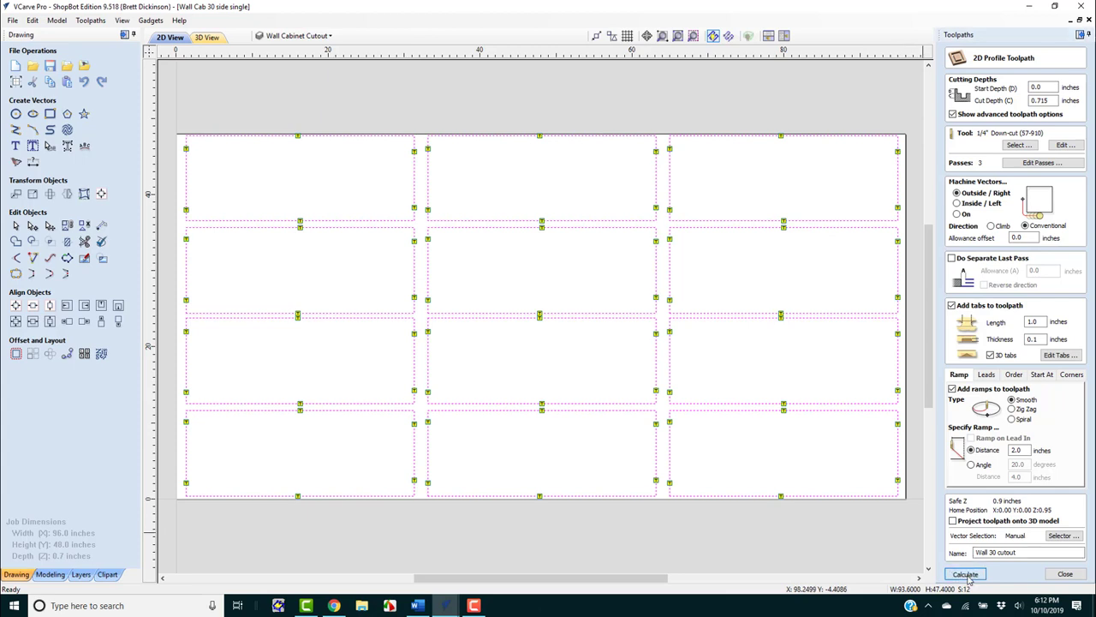
click(520, 363)
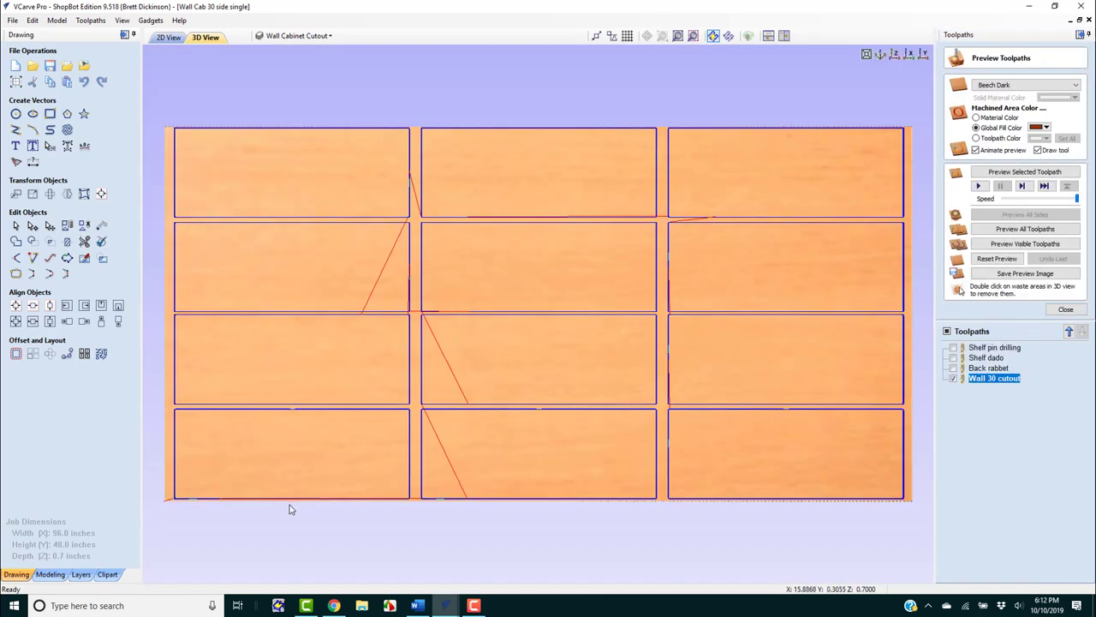
- Return to the 2D view, examine the Wall 30 cutout tabs on the copied outlines and close the toolpath settings
click(168, 38)
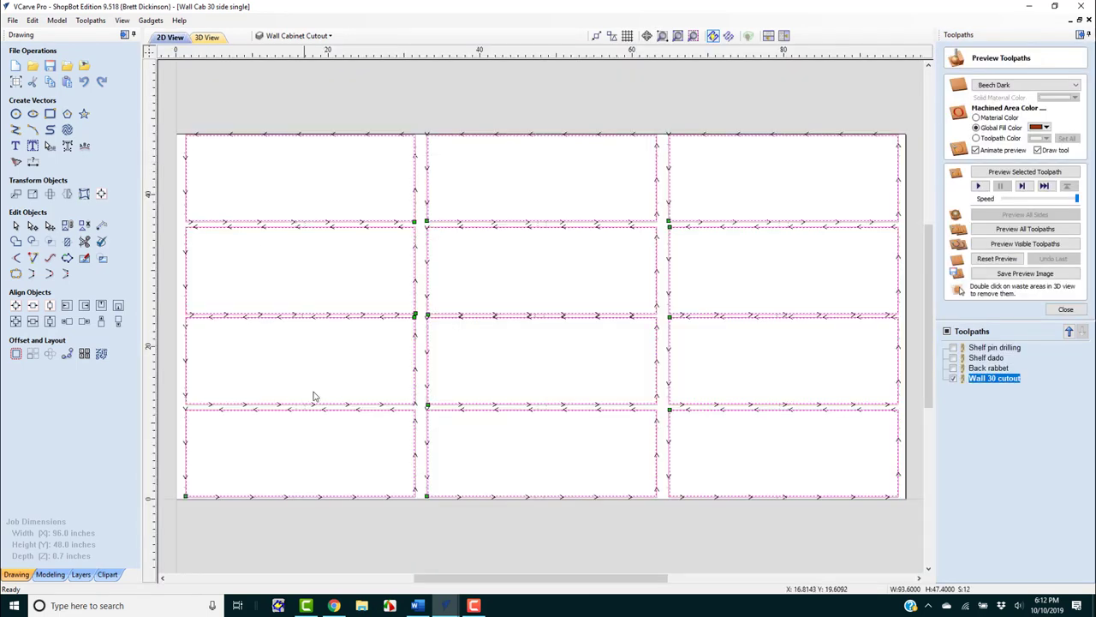
double_click(1000, 380)
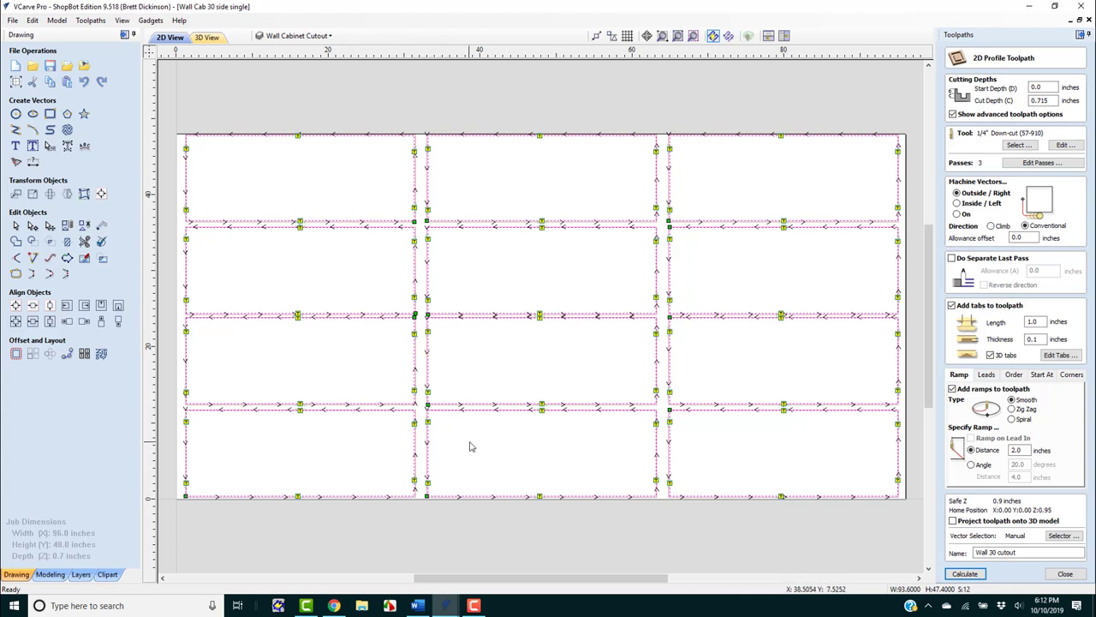
click(1066, 574)
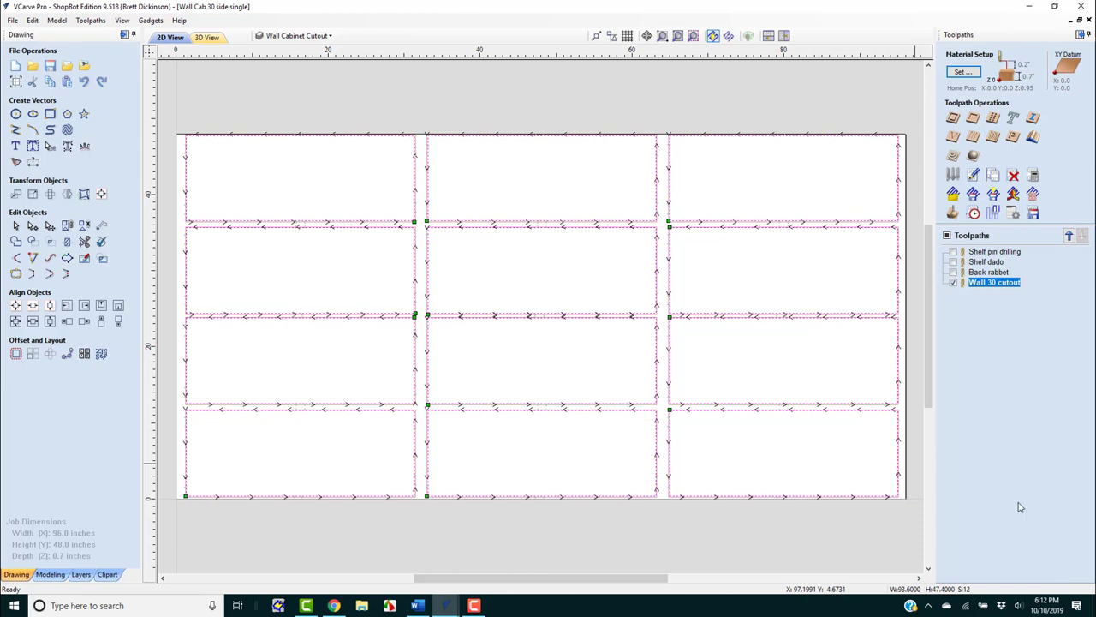
- Show only the Shelf pin holes layer, make it active, and hide the Wall 30 cutout toolpath
click(286, 36)
click(275, 55)
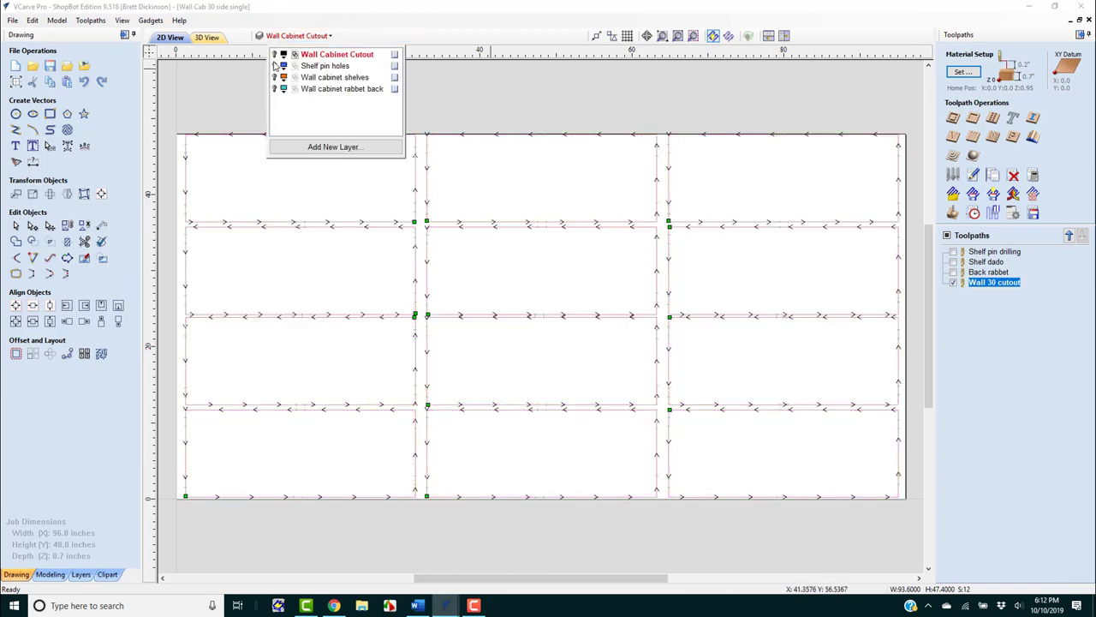
click(956, 285)
click(955, 284)
click(296, 36)
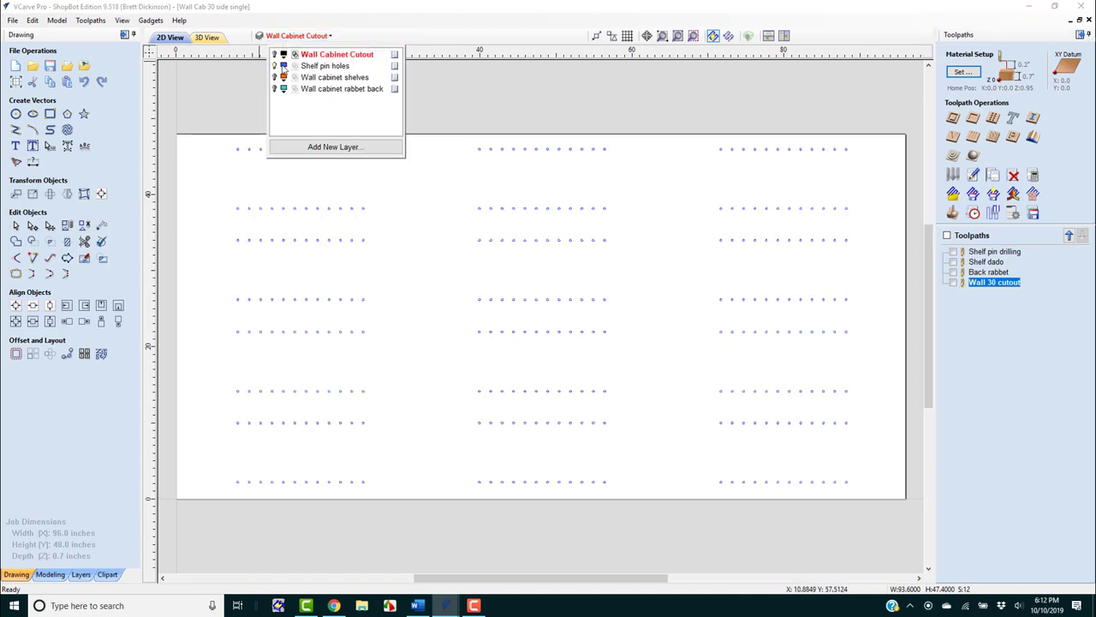
click(321, 66)
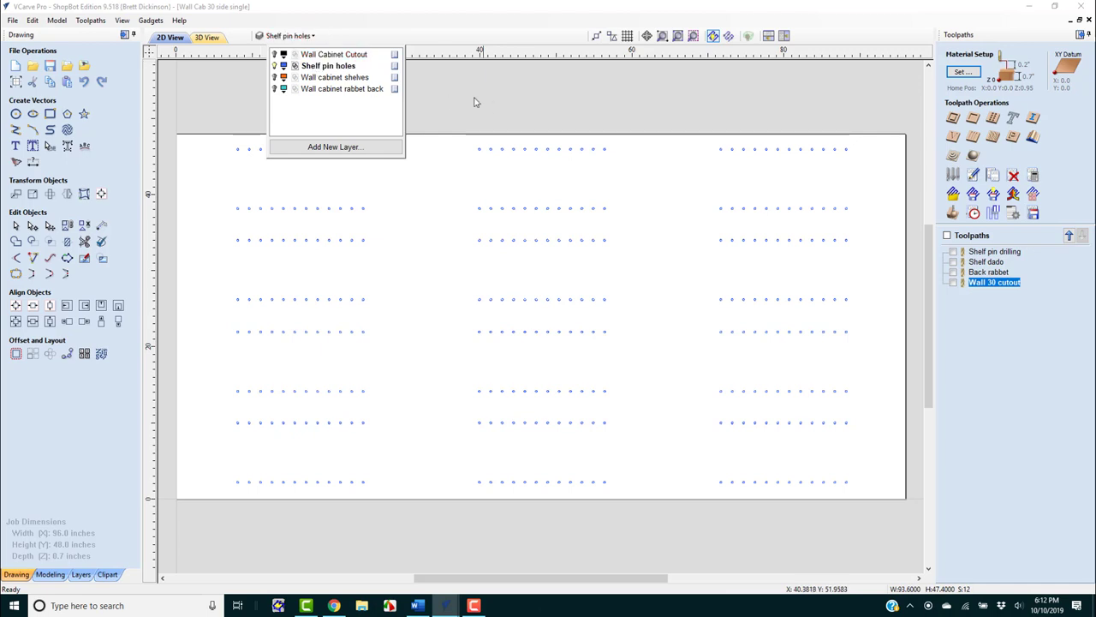
- Recalculate the Shelf pin drilling toolpath for the pin holes of all twelve cabinet sides
double_click(994, 251)
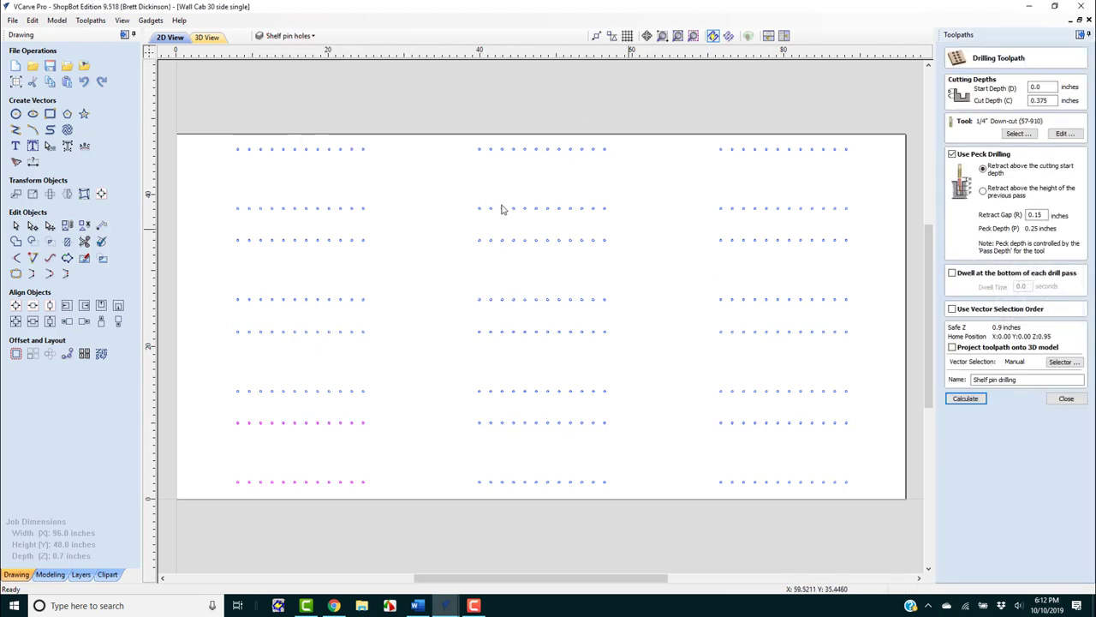
drag(193, 110, 889, 540)
click(964, 401)
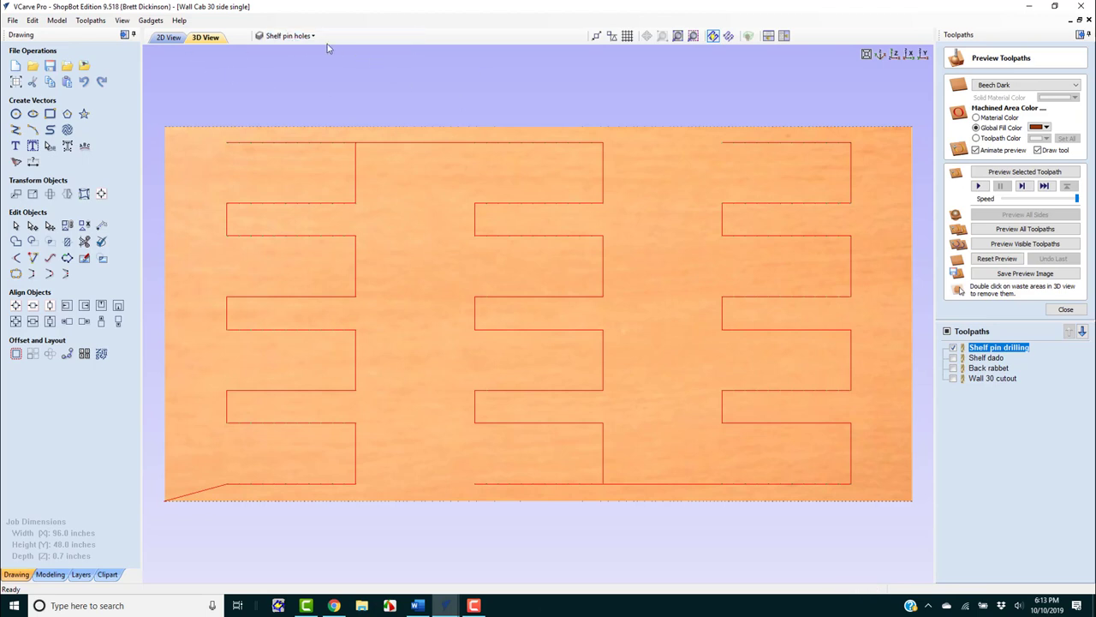
- Make Wall cabinet shelves the only visible and active layer, and hide the Shelf pin drilling toolpath in the 2D view
click(296, 36)
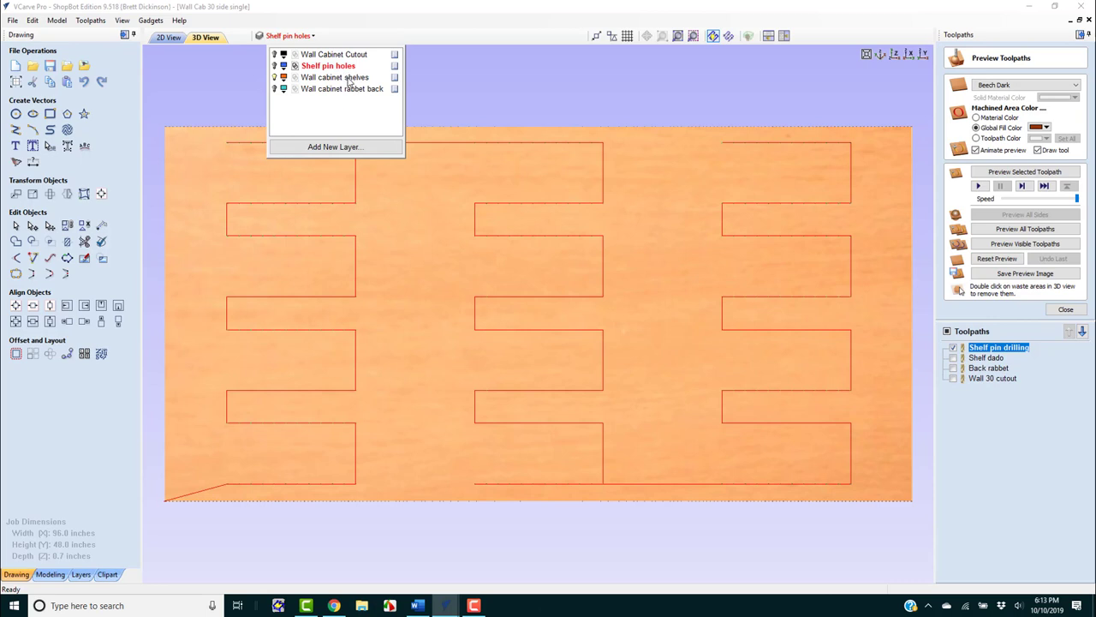
click(349, 79)
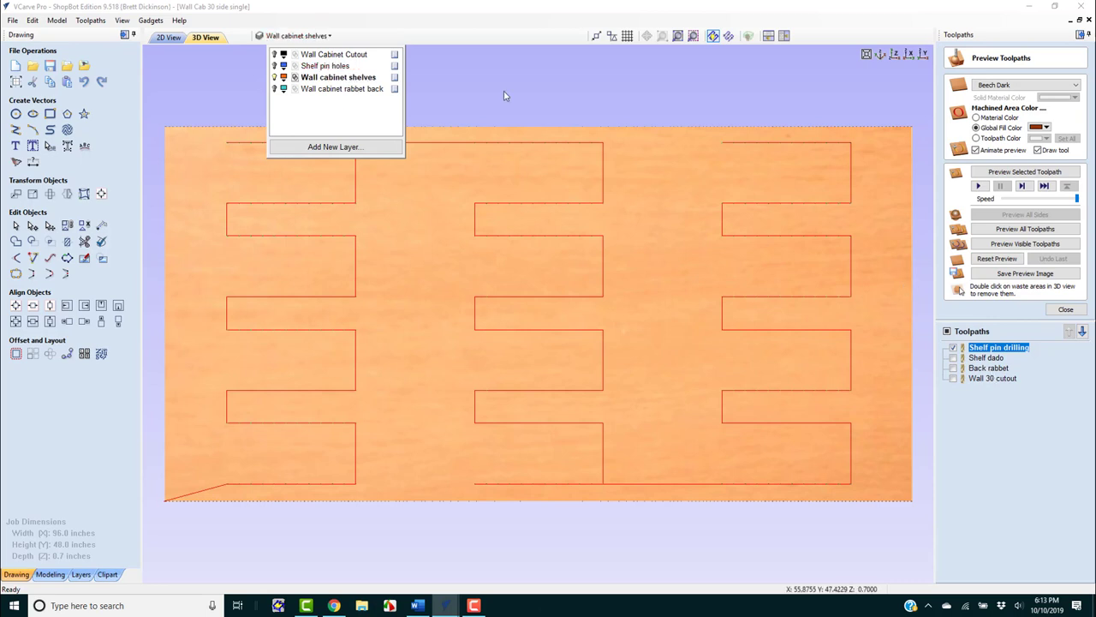
click(169, 39)
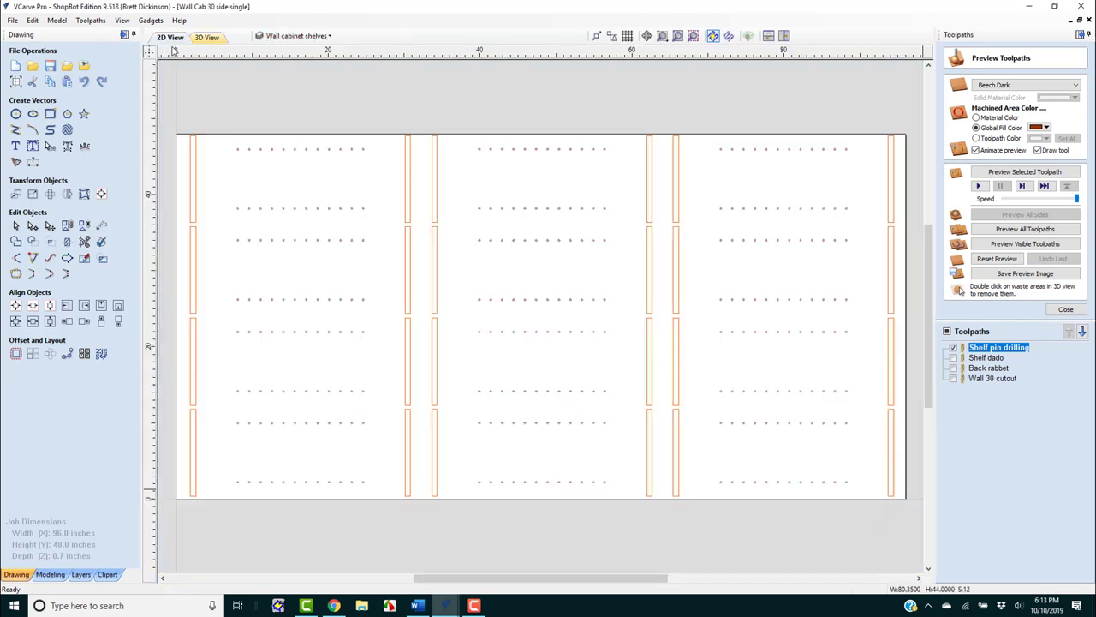
click(954, 347)
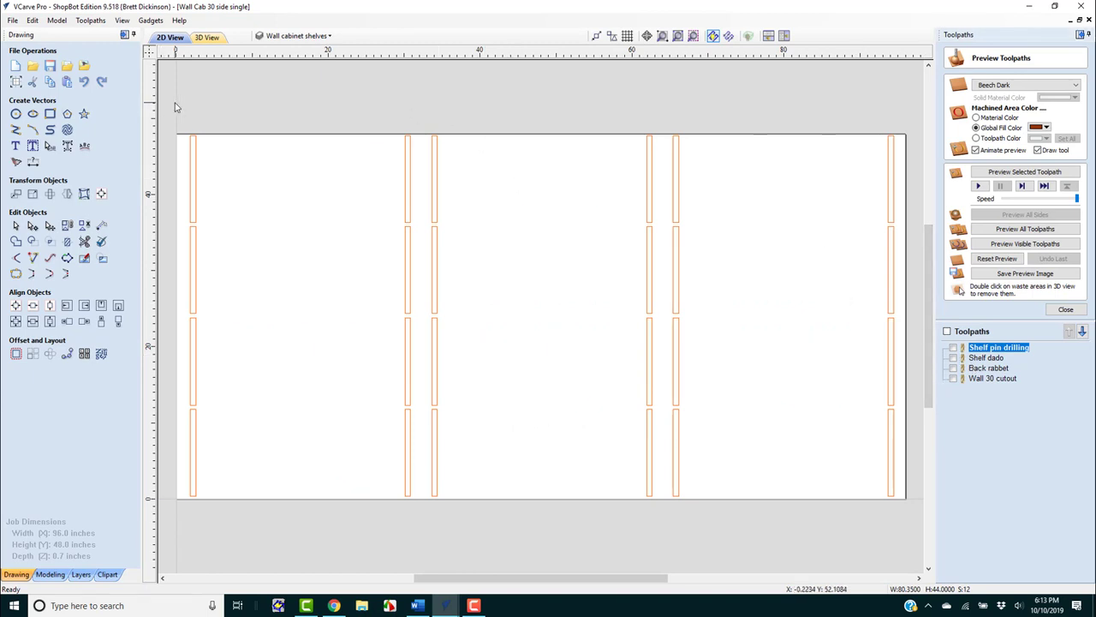
- Recalculate the Shelf dado pocket toolpath for the dado rectangles of all twelve cabinet sides
drag(173, 114, 895, 514)
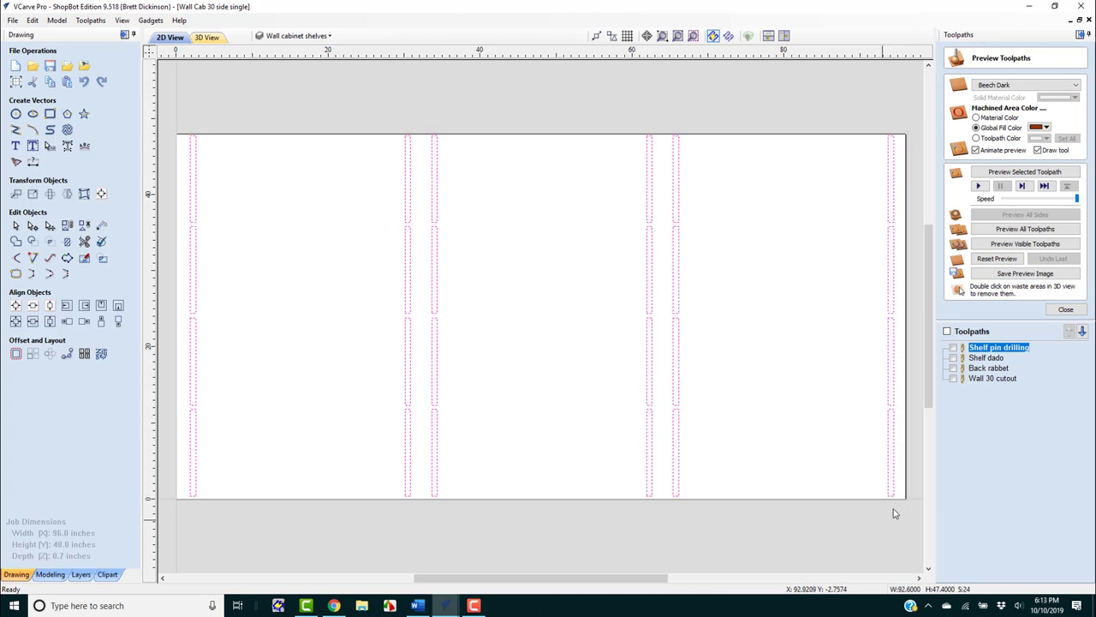
double_click(993, 358)
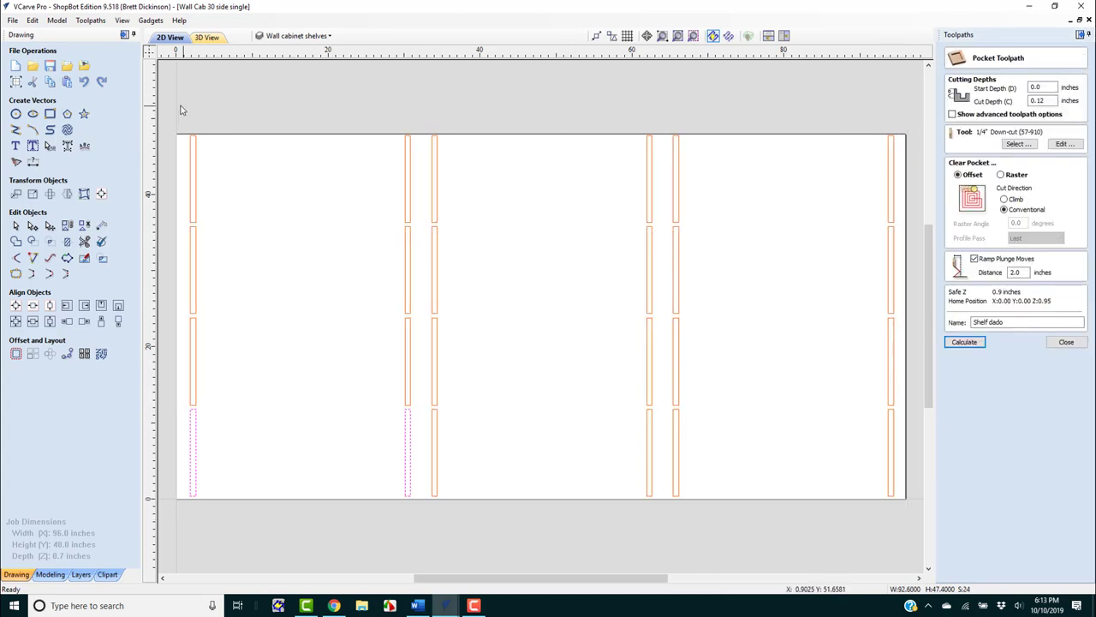
drag(163, 121, 911, 530)
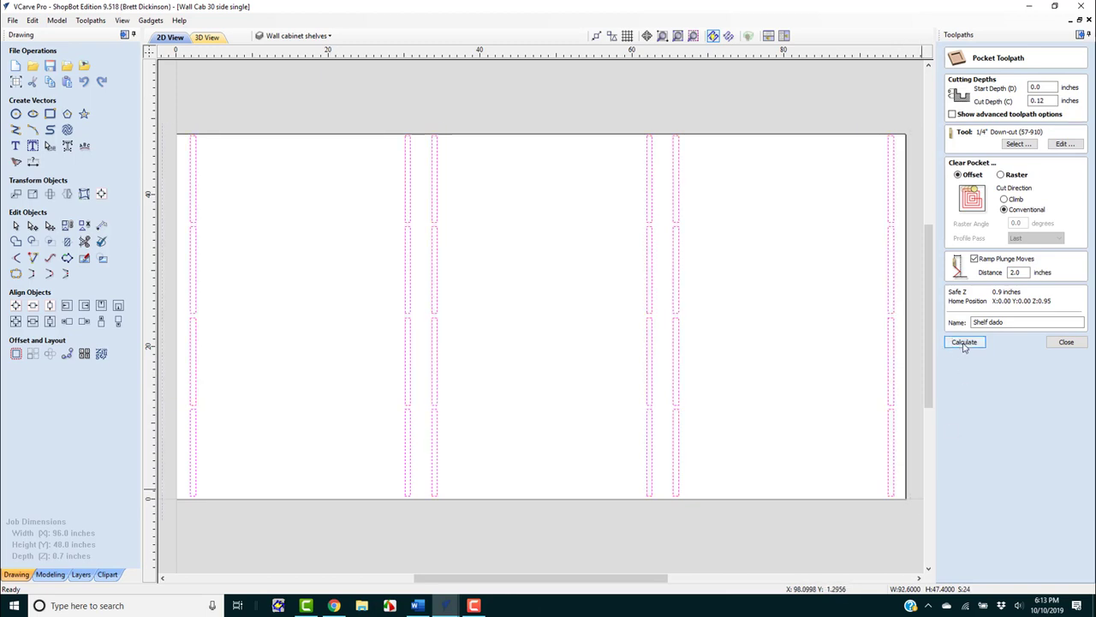
click(965, 343)
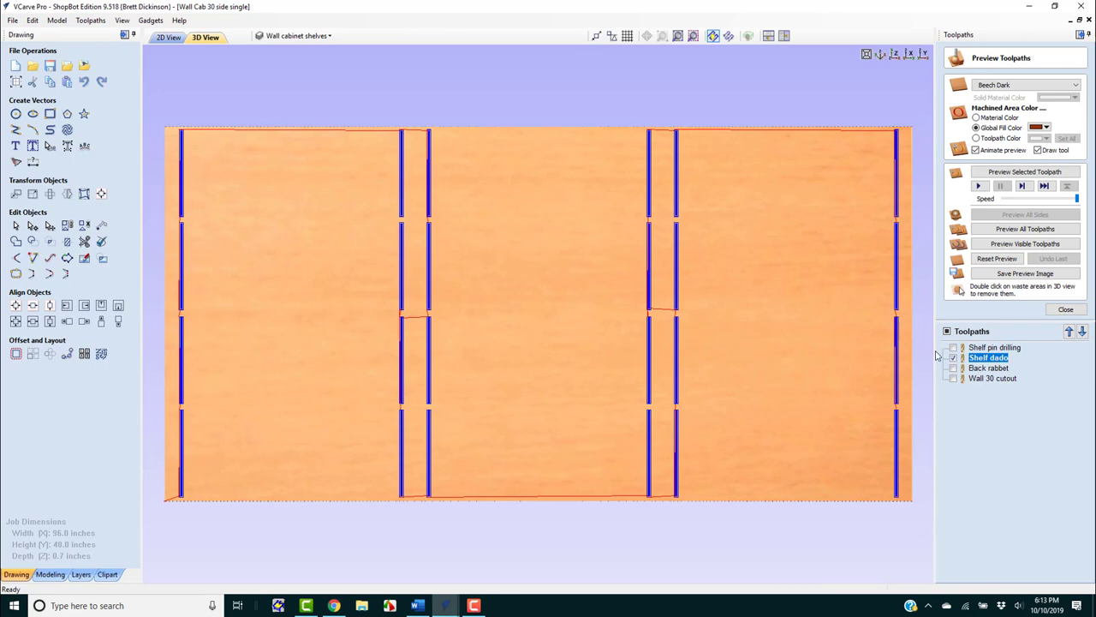
- Return to the 2D view and make Wall cabinet rabbet back the only visible and active layer
click(166, 38)
click(284, 38)
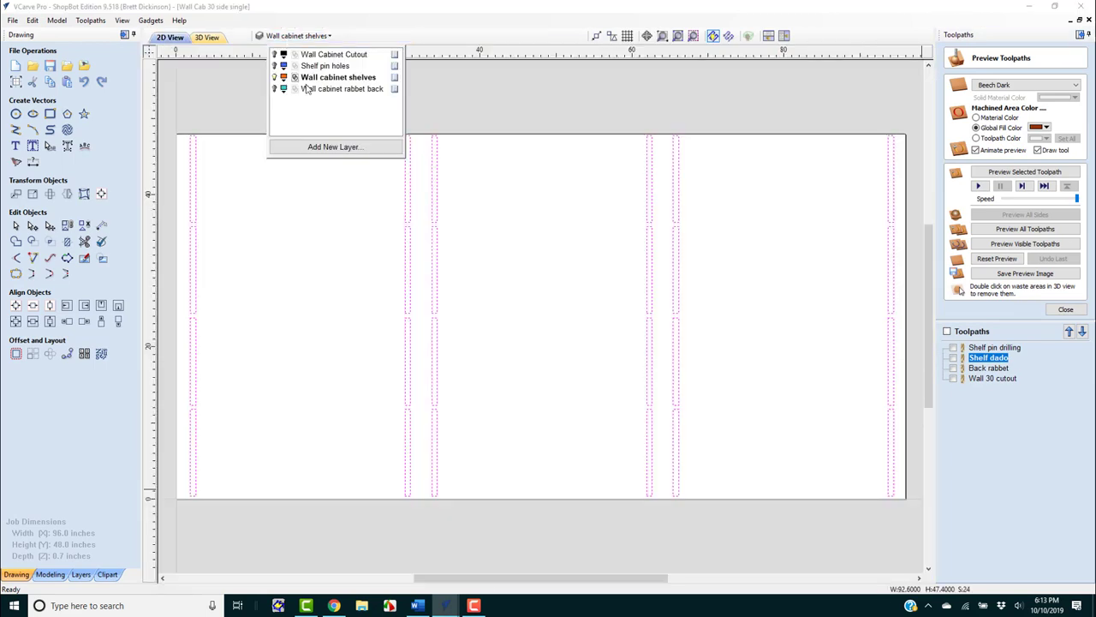
click(275, 89)
click(274, 78)
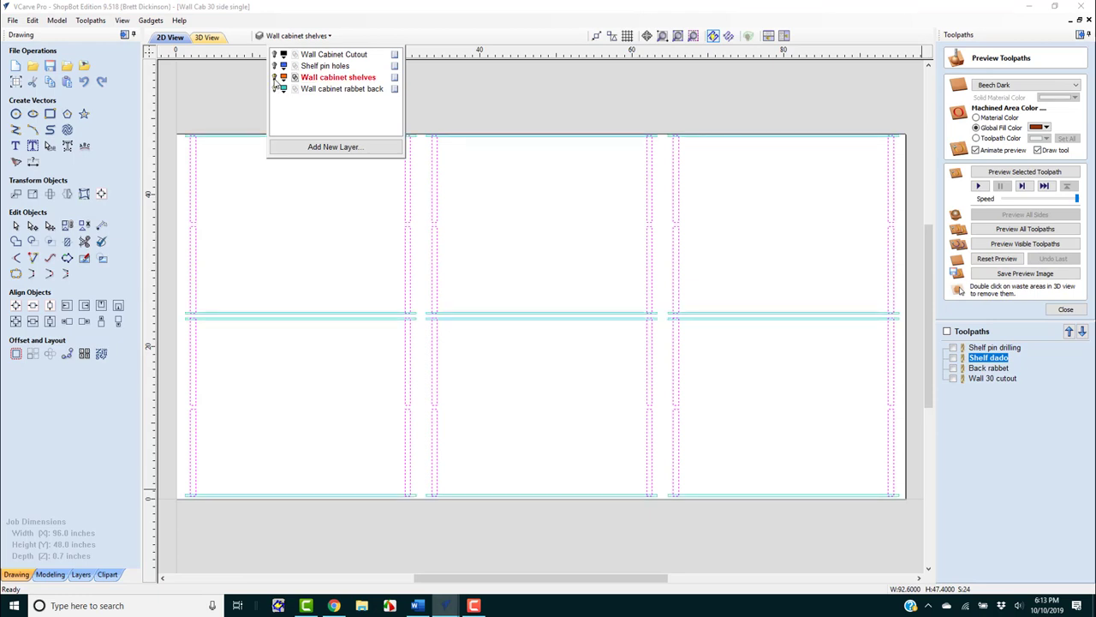
click(326, 90)
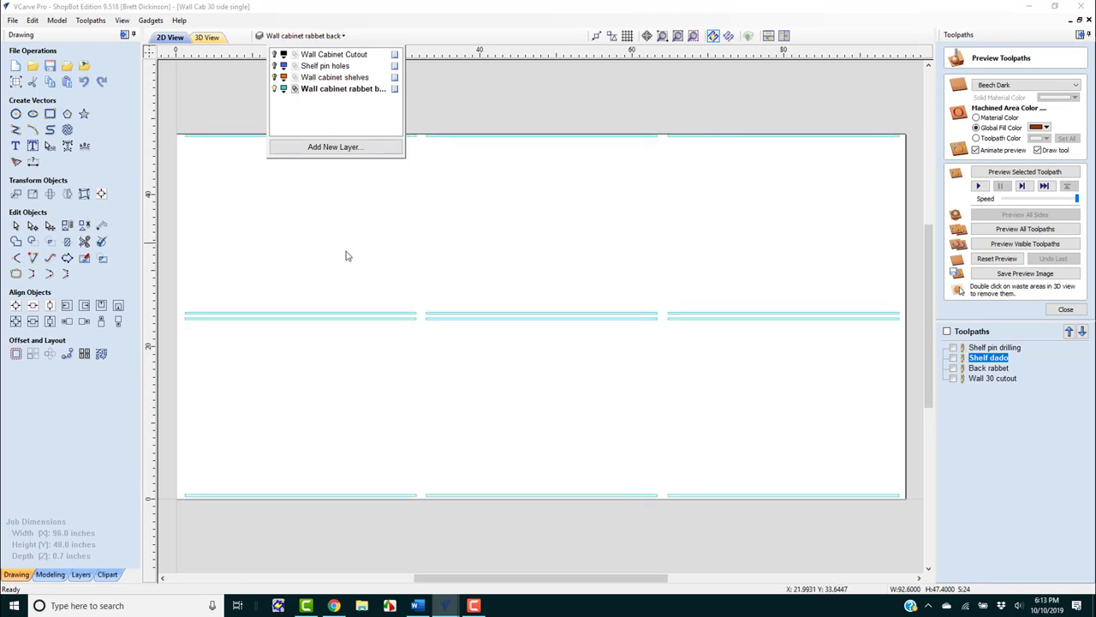
- Recalculate the Back rabbet pocket toolpath for the rabbet rectangles of all twelve cabinet sides
click(993, 368)
double_click(1006, 370)
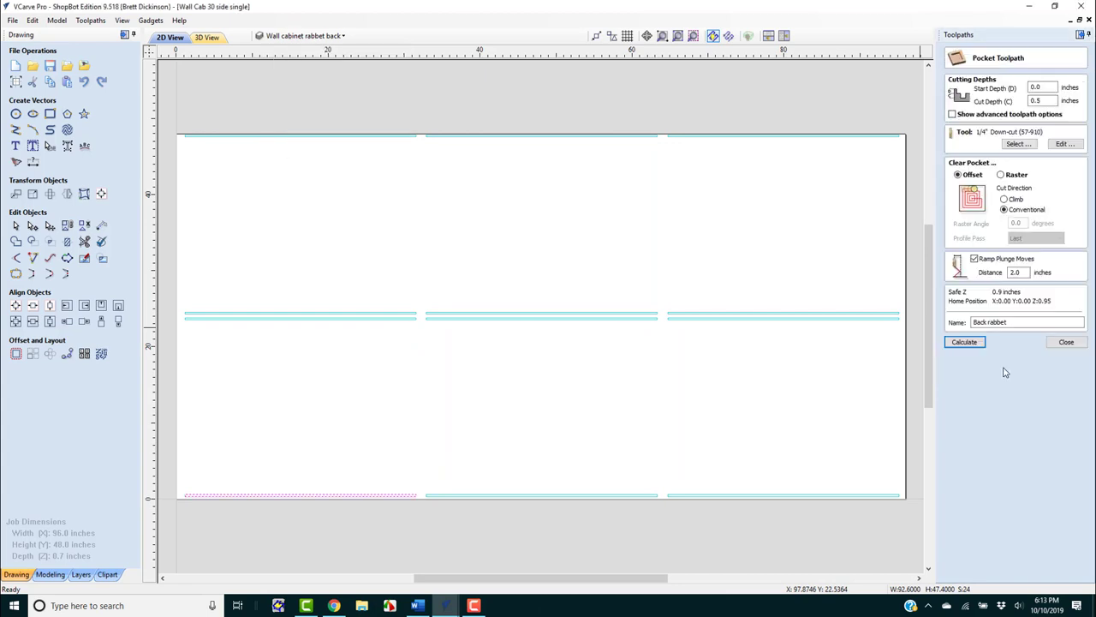
drag(212, 306, 908, 526)
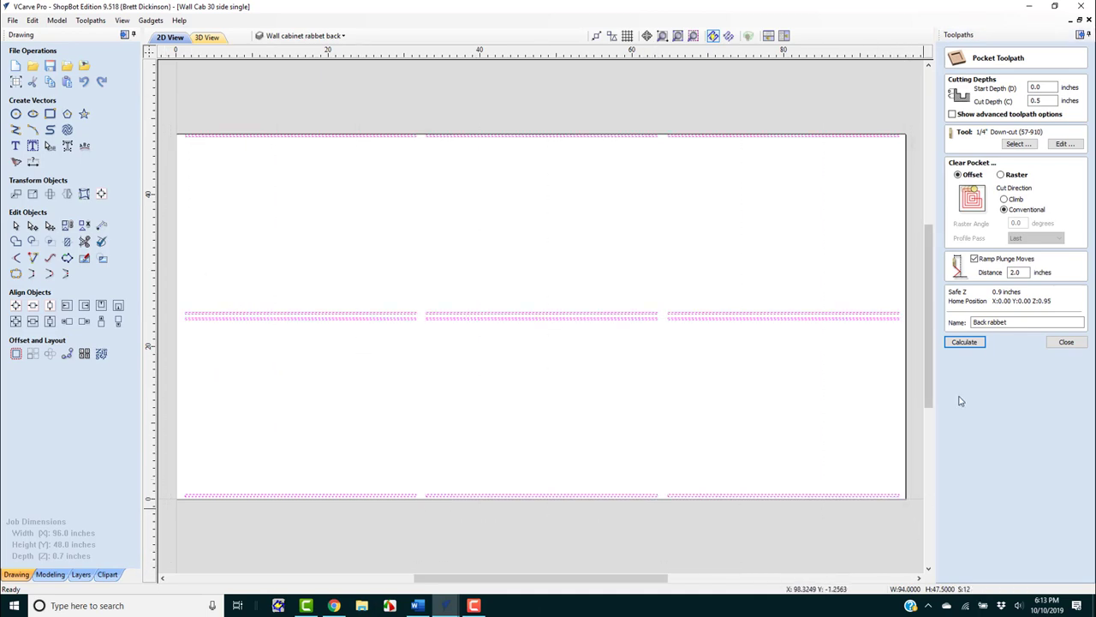
click(966, 342)
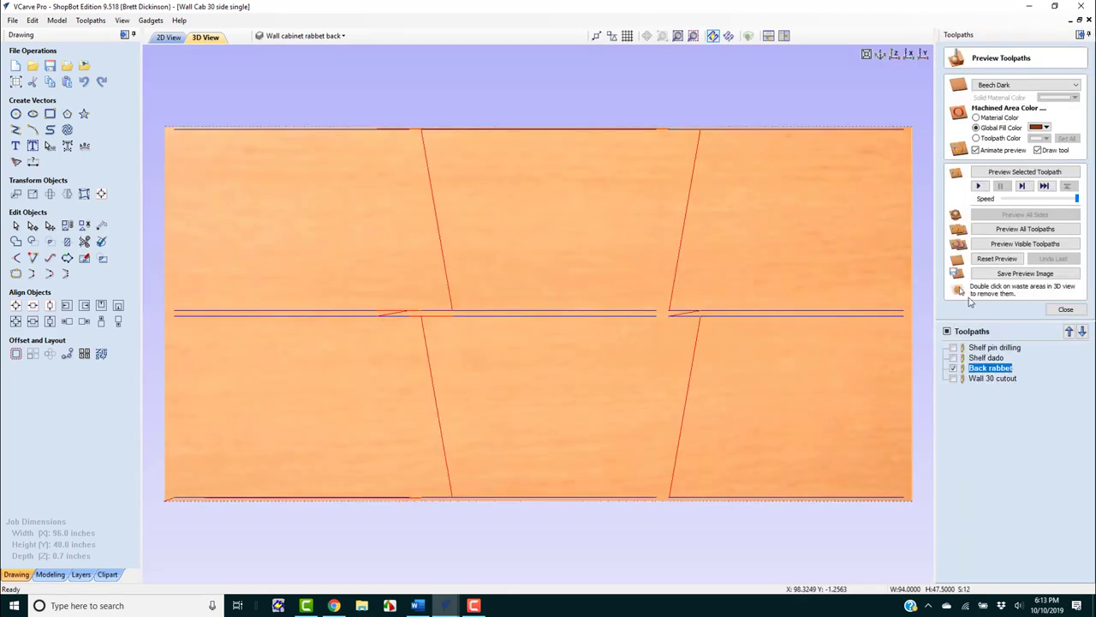
- Preview all recalculated toolpaths together on the full sheet in the 3D view
click(1066, 310)
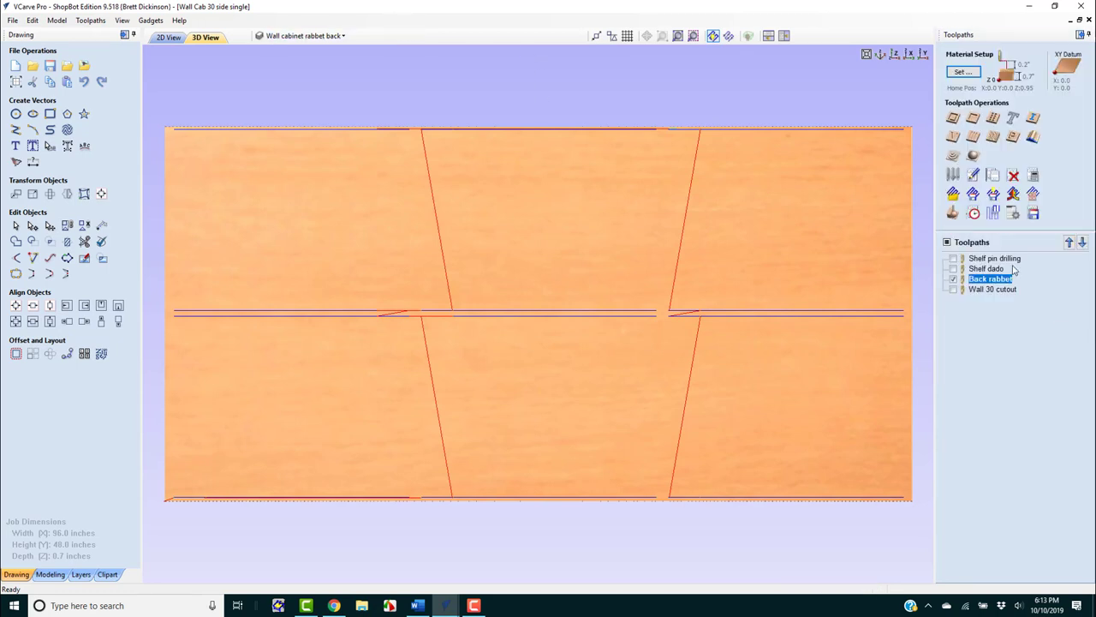
click(955, 214)
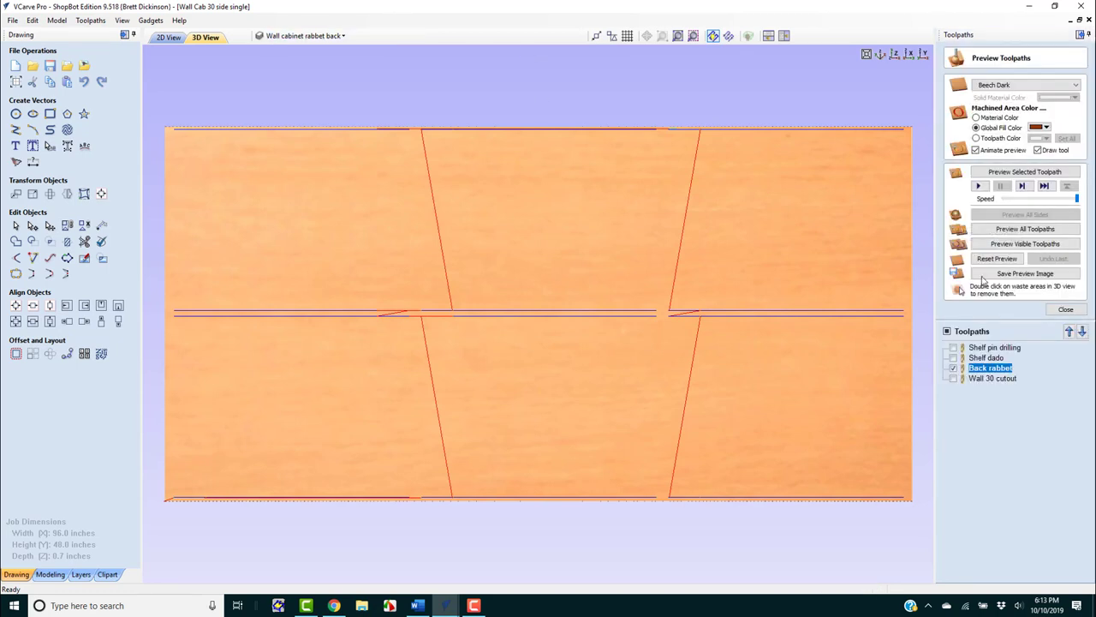
click(1001, 230)
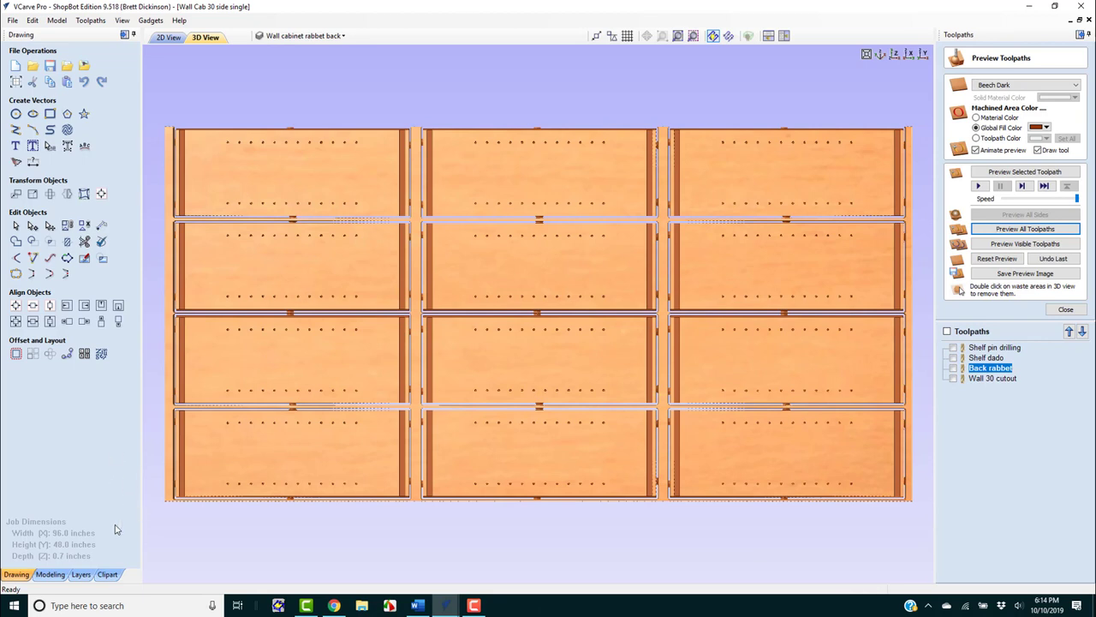
click(32, 353)
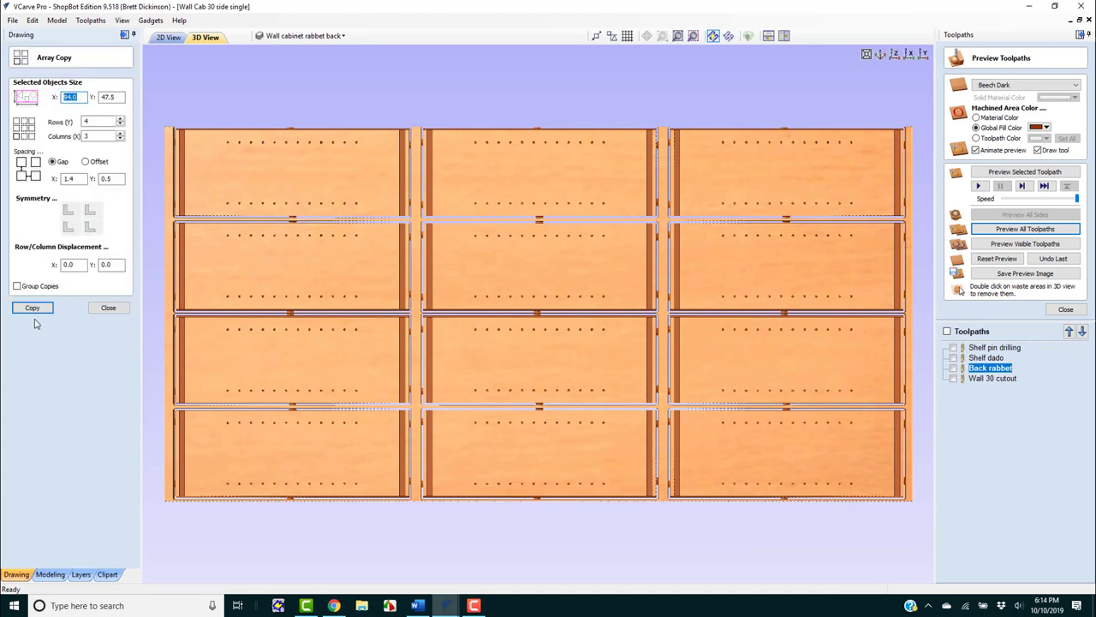
click(110, 309)
click(321, 39)
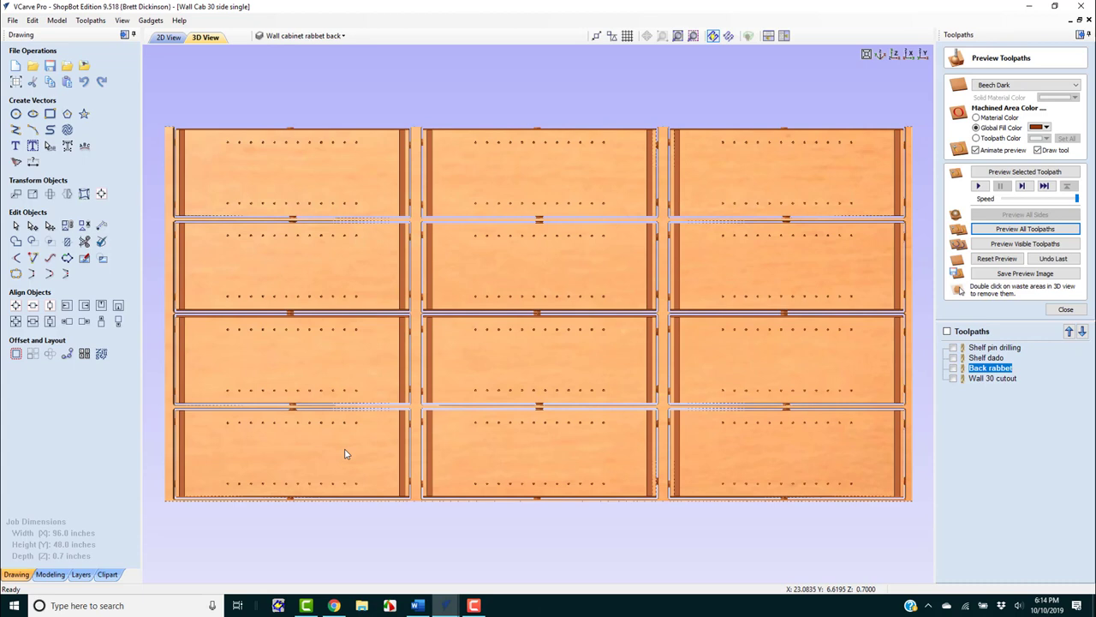
click(271, 37)
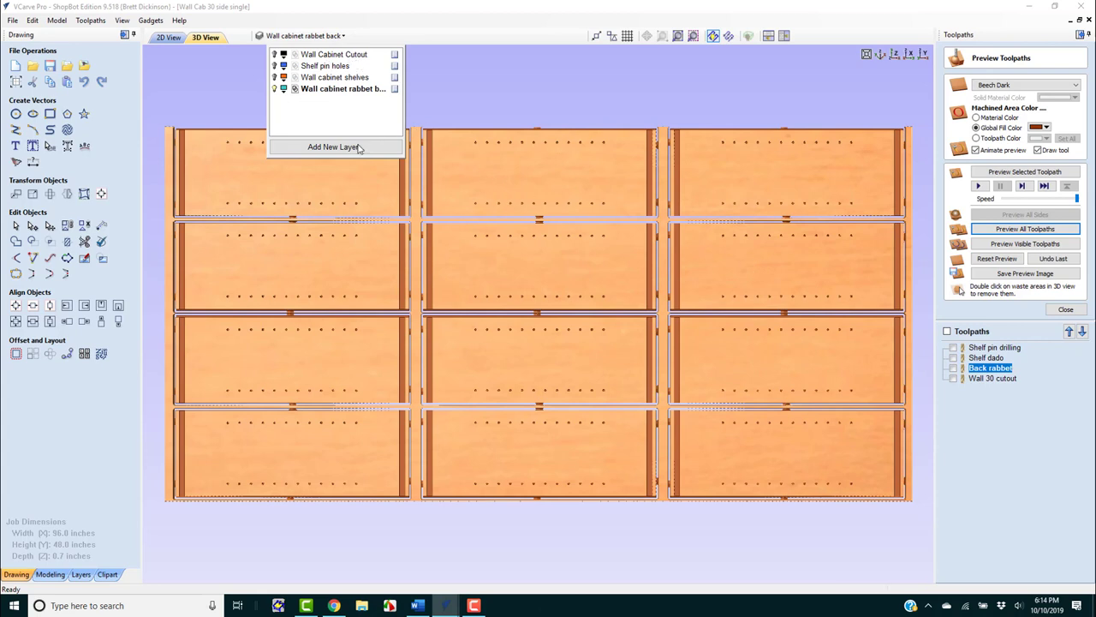
click(451, 101)
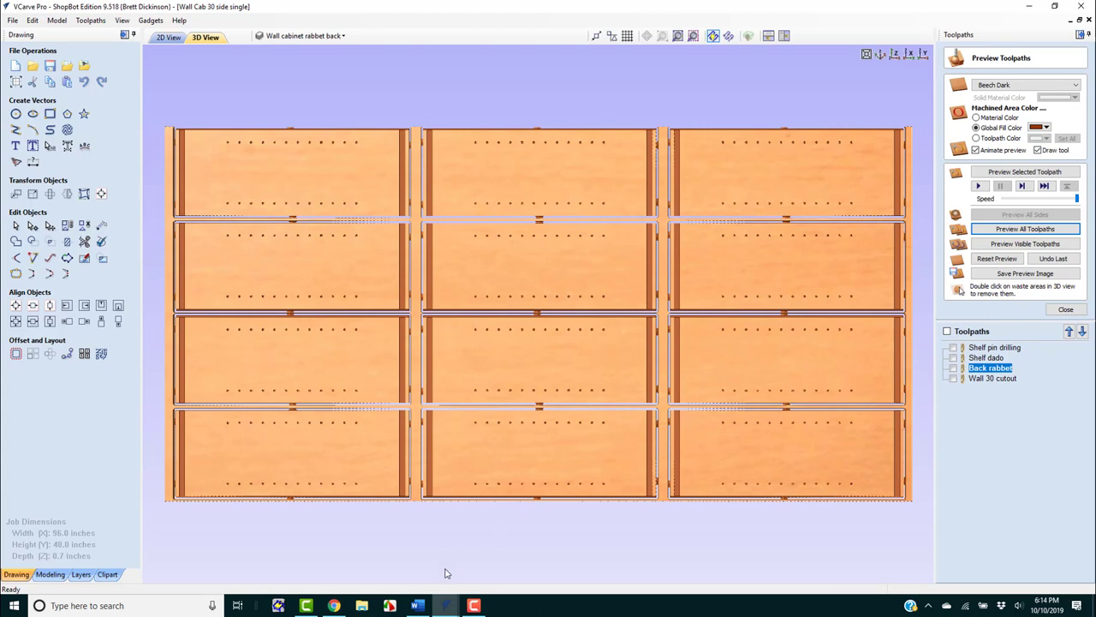
- Switch to the GHS Paddles full sheet file and examine the nested paddle preview from straight above
mouse_move(452, 608)
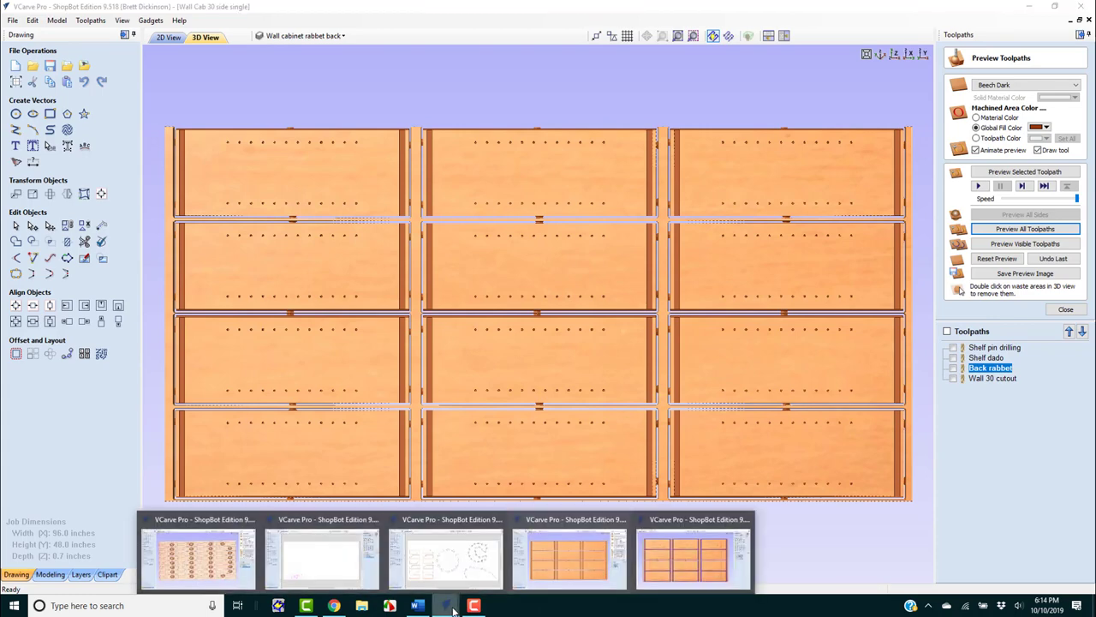
click(219, 567)
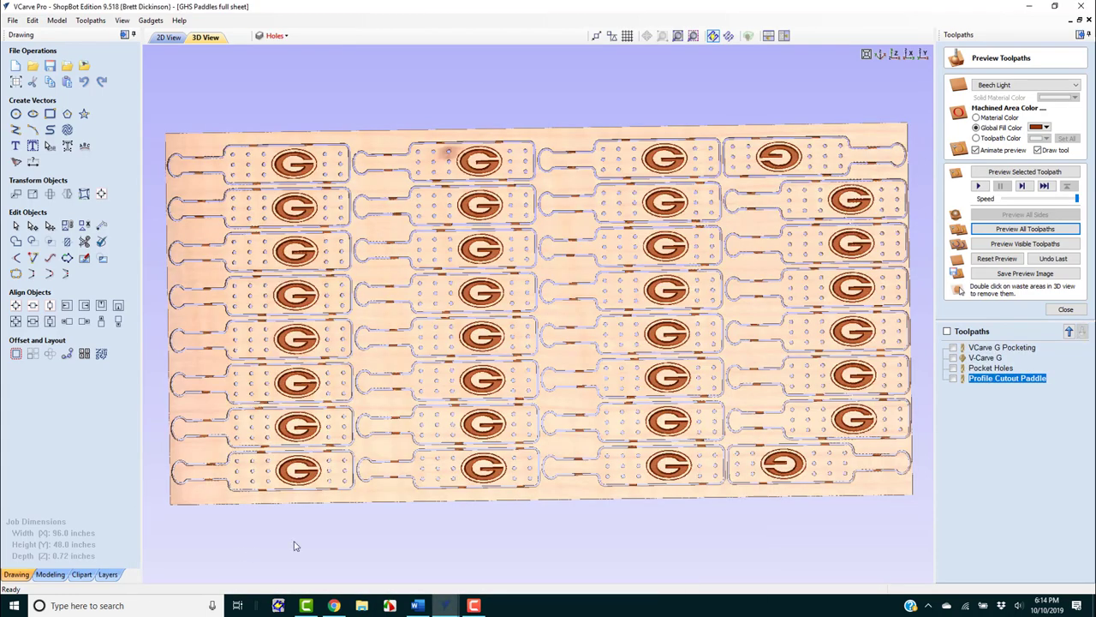
click(894, 55)
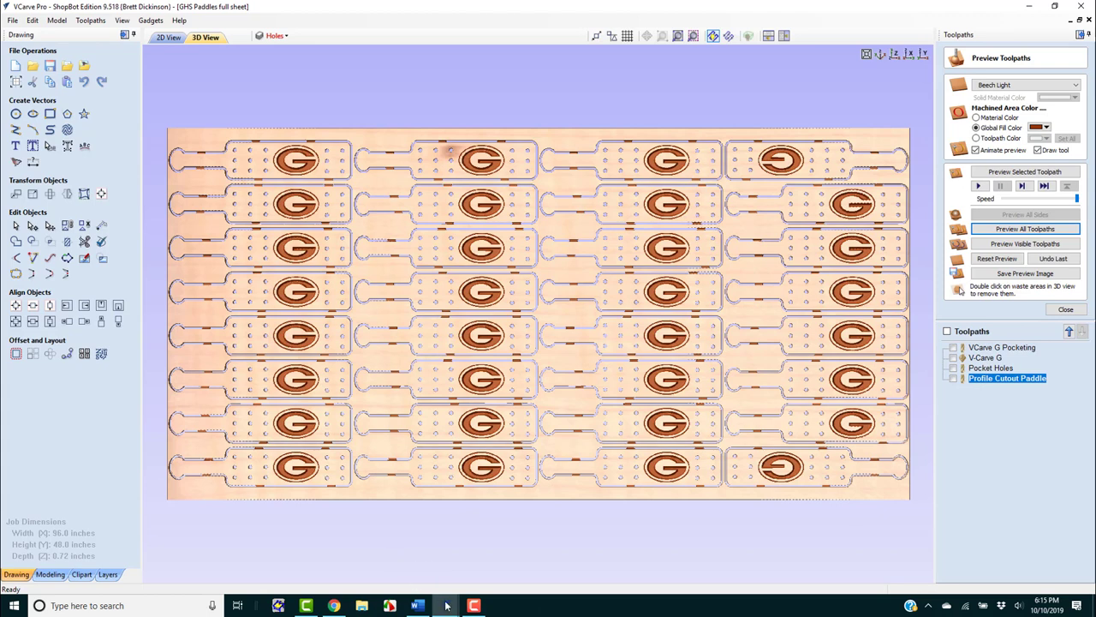
- In the GHS Paddles single file, array-copy the whole paddle in 8 rows and 4 columns with gaps X 0.4 and Y 1.0
mouse_move(446, 606)
click(325, 572)
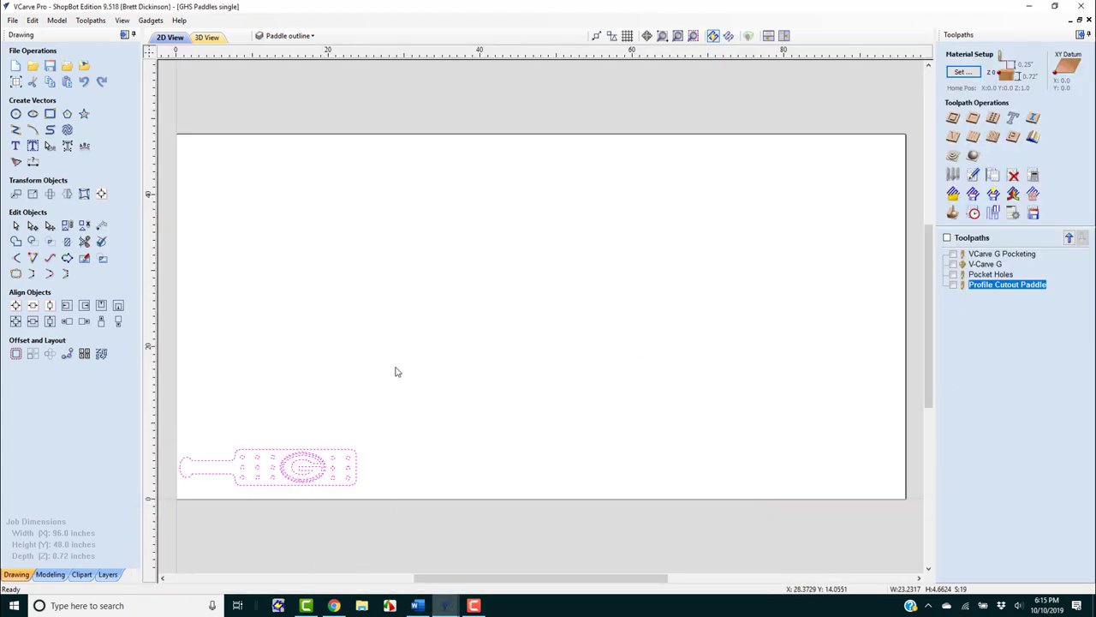
click(251, 421)
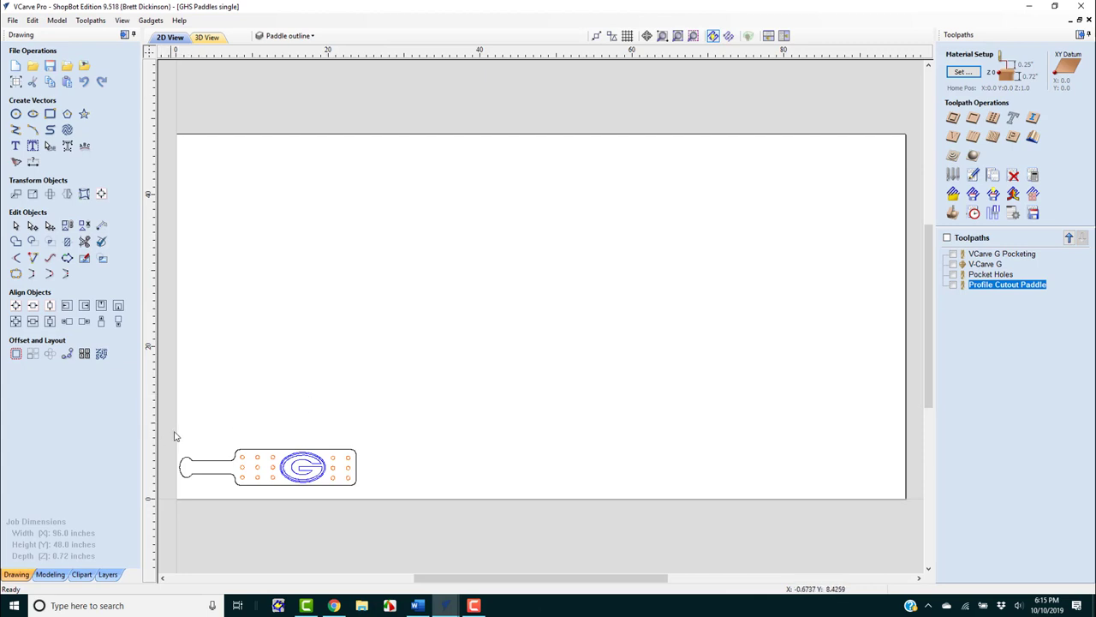
drag(169, 428, 417, 506)
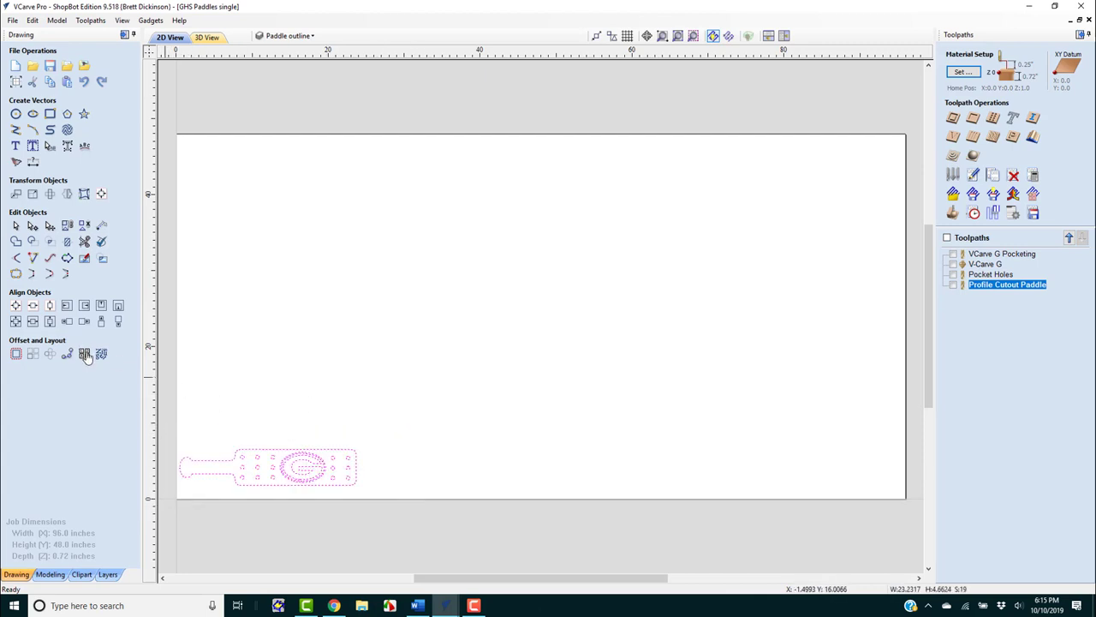
click(35, 355)
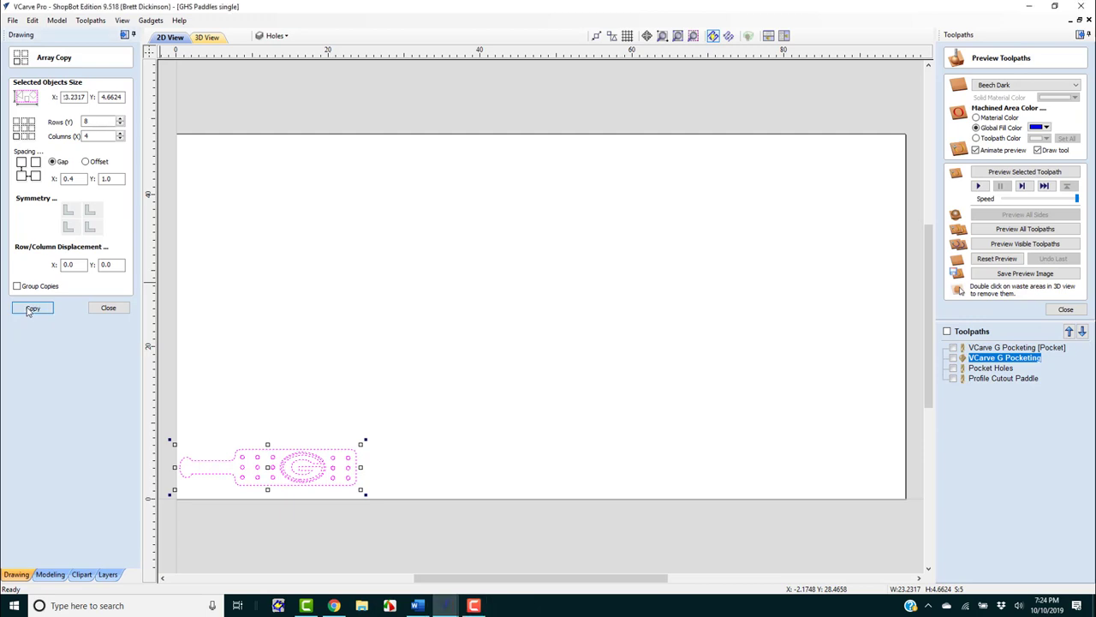
click(30, 308)
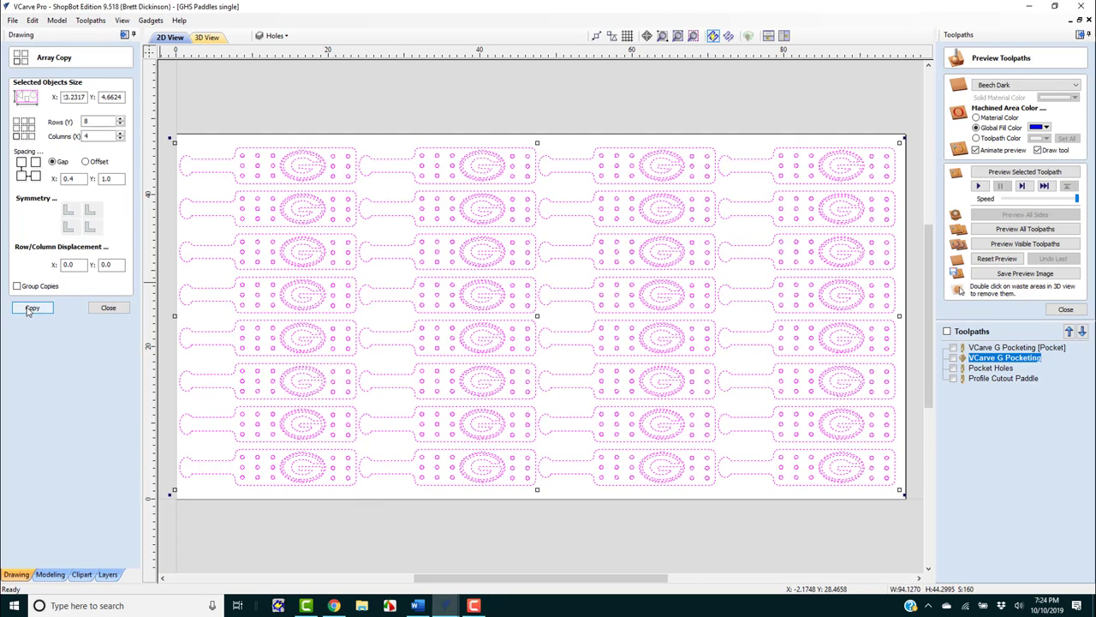
click(116, 308)
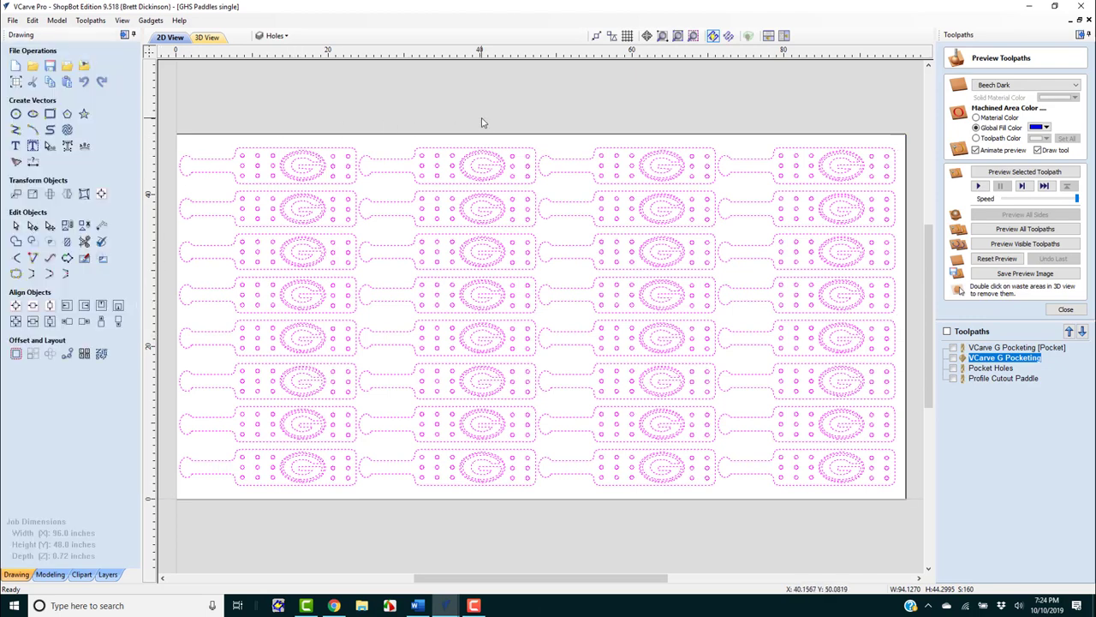
- Mirror the paddles at the upper-right and lower-right corners of the sheet horizontally in place
click(654, 142)
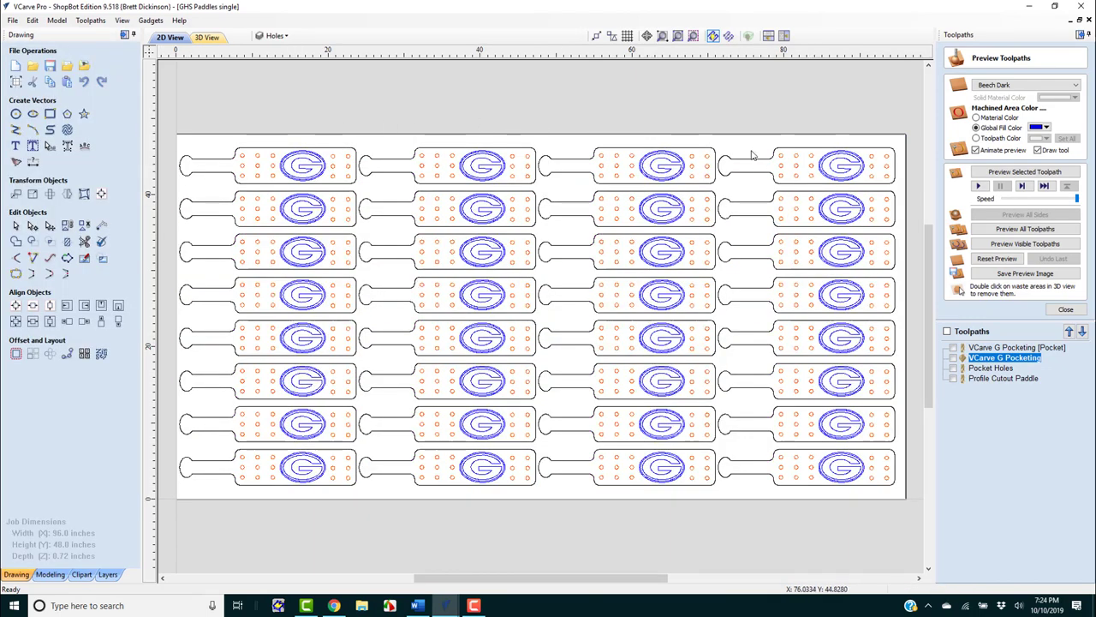
mouse_move(715, 138)
mouse_down()
mouse_move(743, 182)
mouse_move(906, 198)
mouse_up()
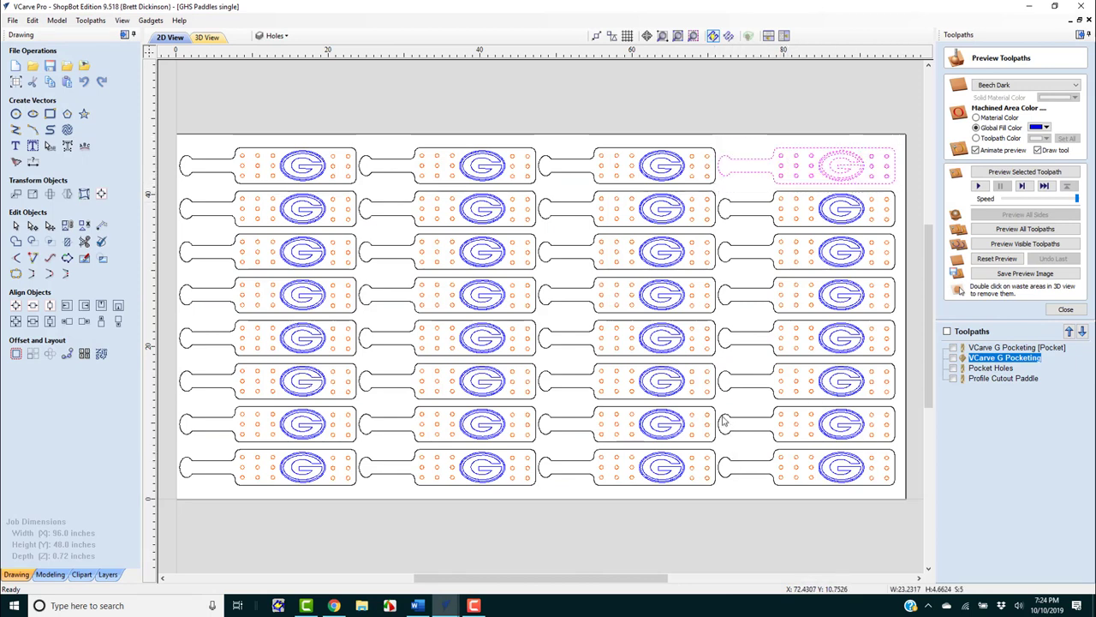
drag(717, 438, 903, 501)
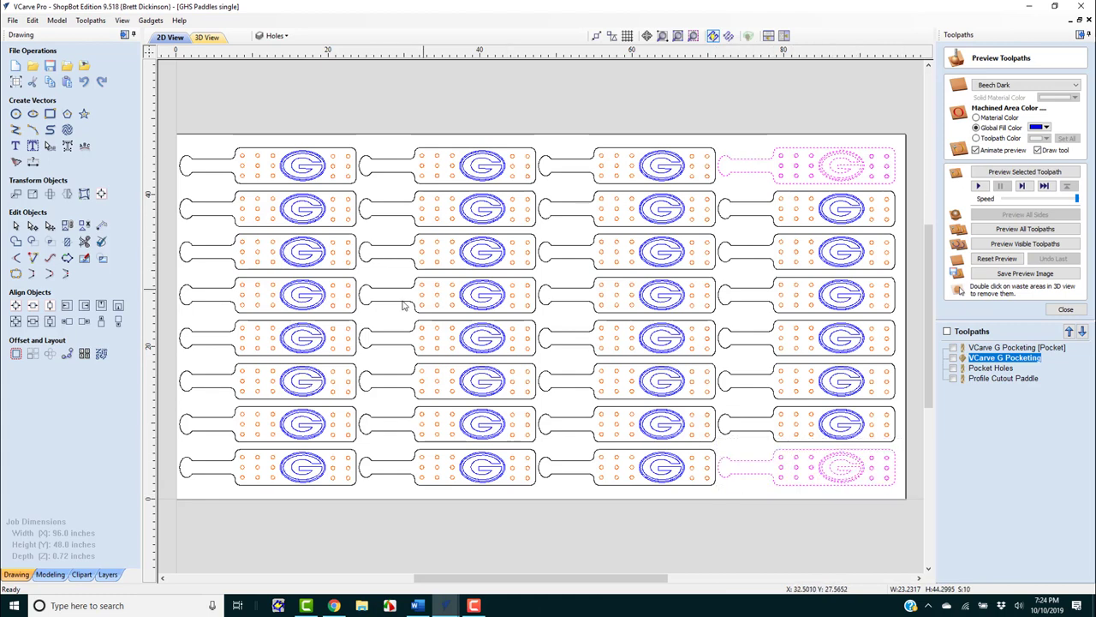
click(67, 195)
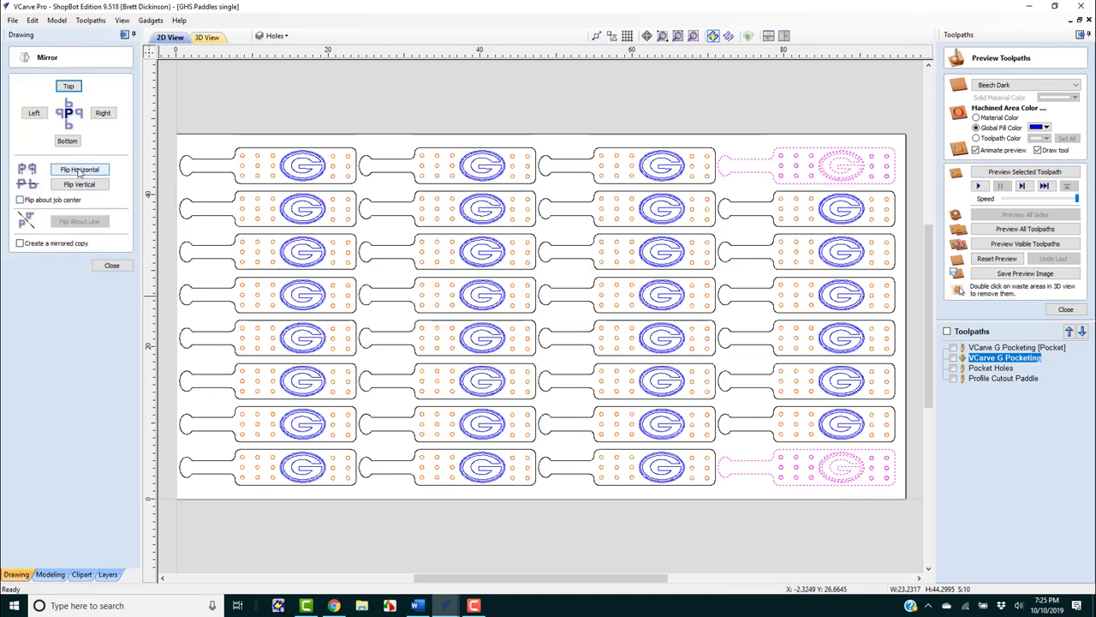
click(80, 171)
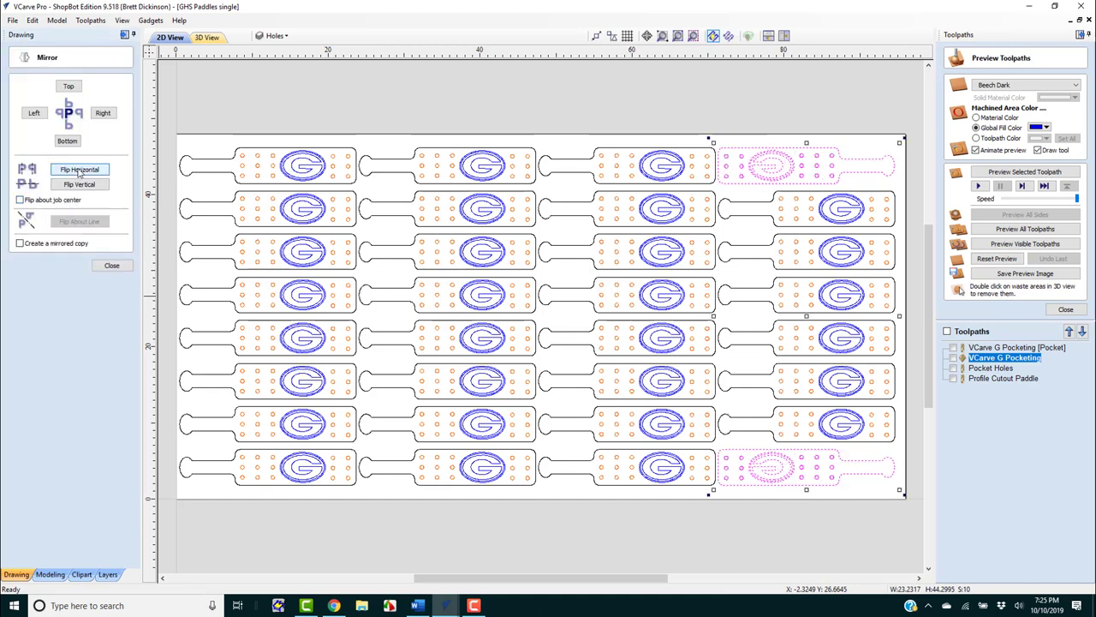
click(730, 524)
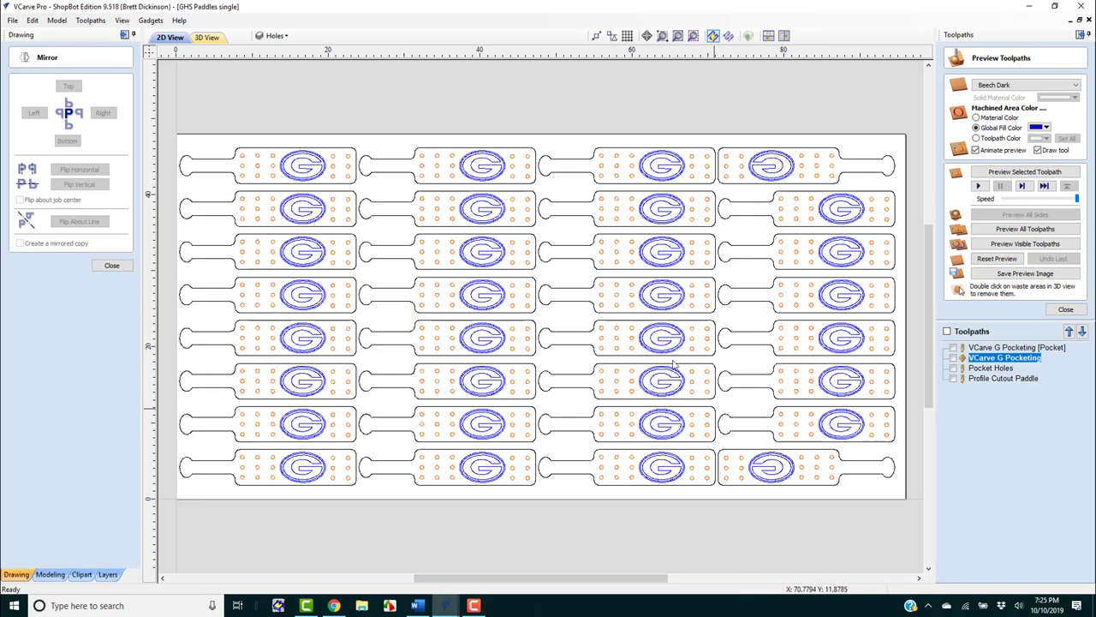
click(111, 265)
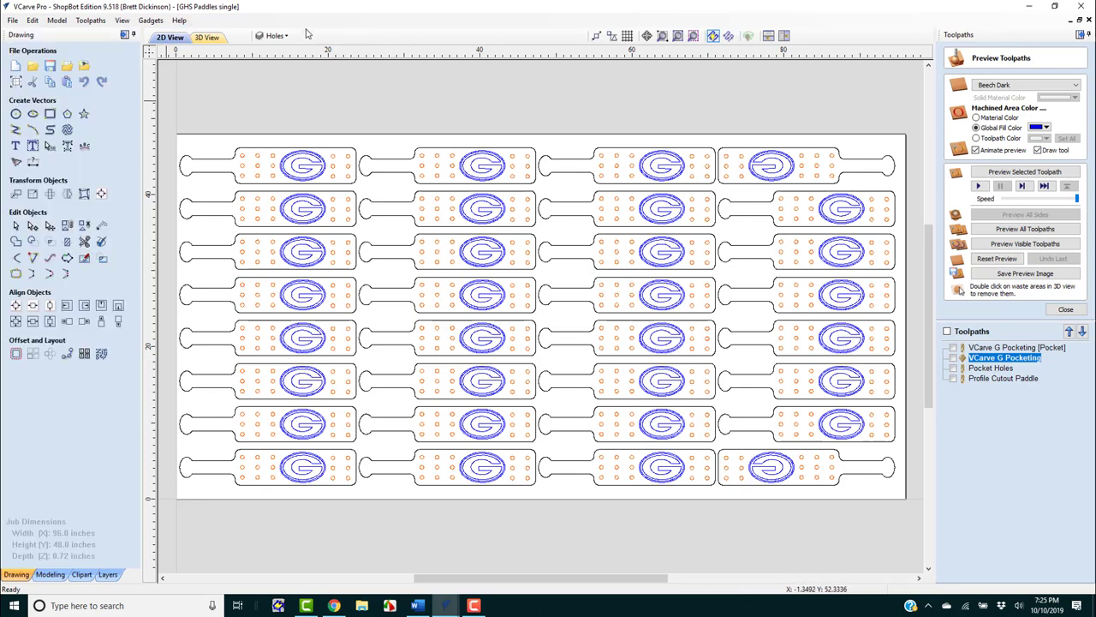
- Hide the Paddle outline and Holes layers so that only the G layer is displayed
click(276, 36)
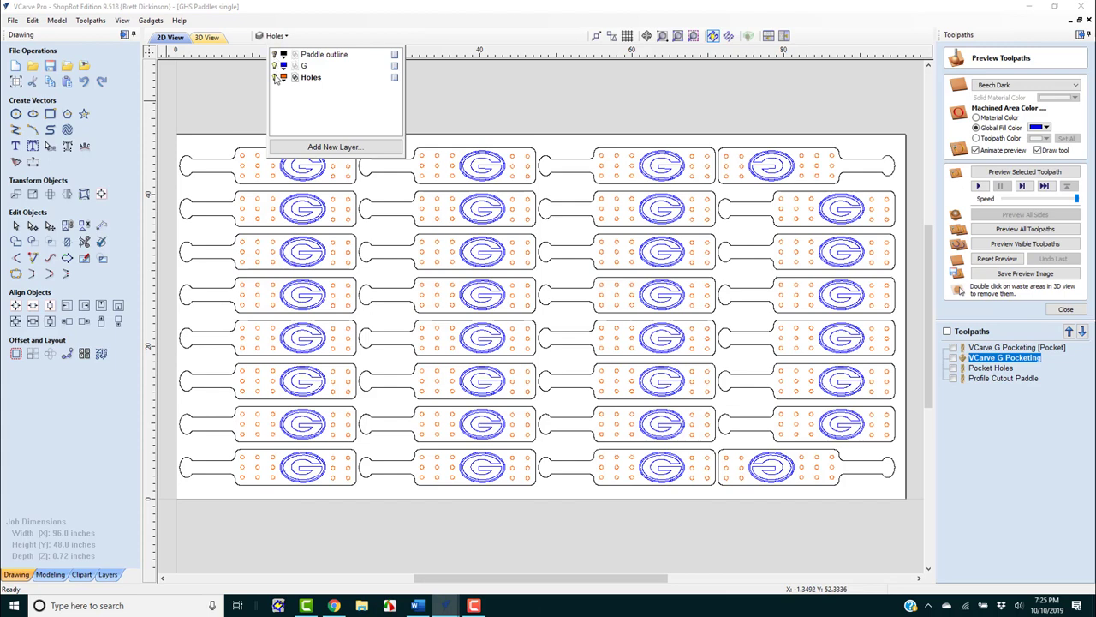
click(275, 77)
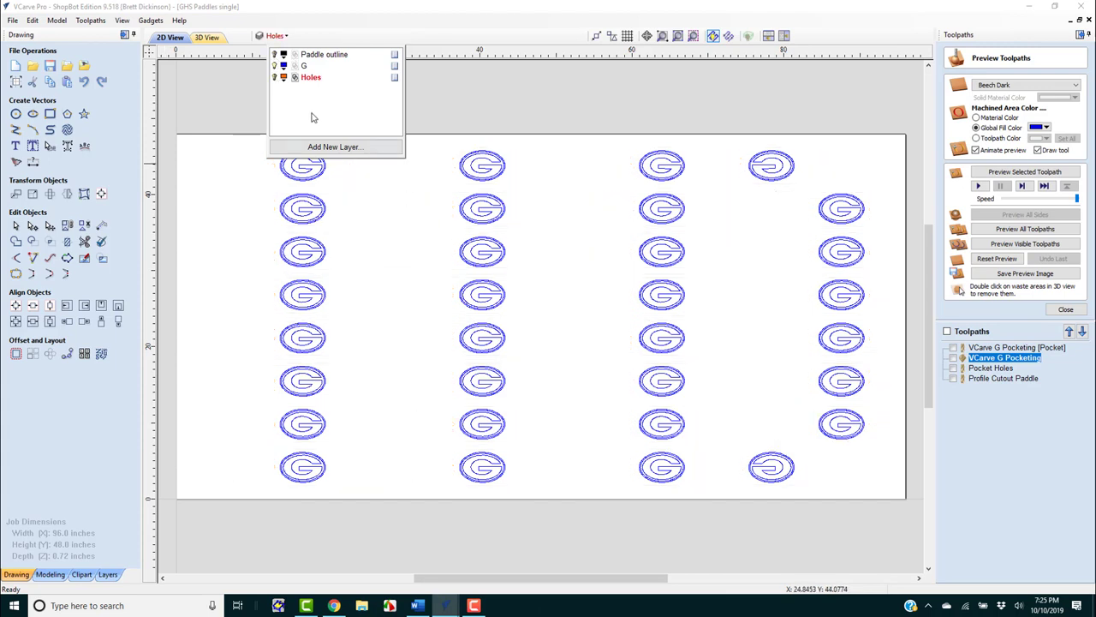
click(408, 242)
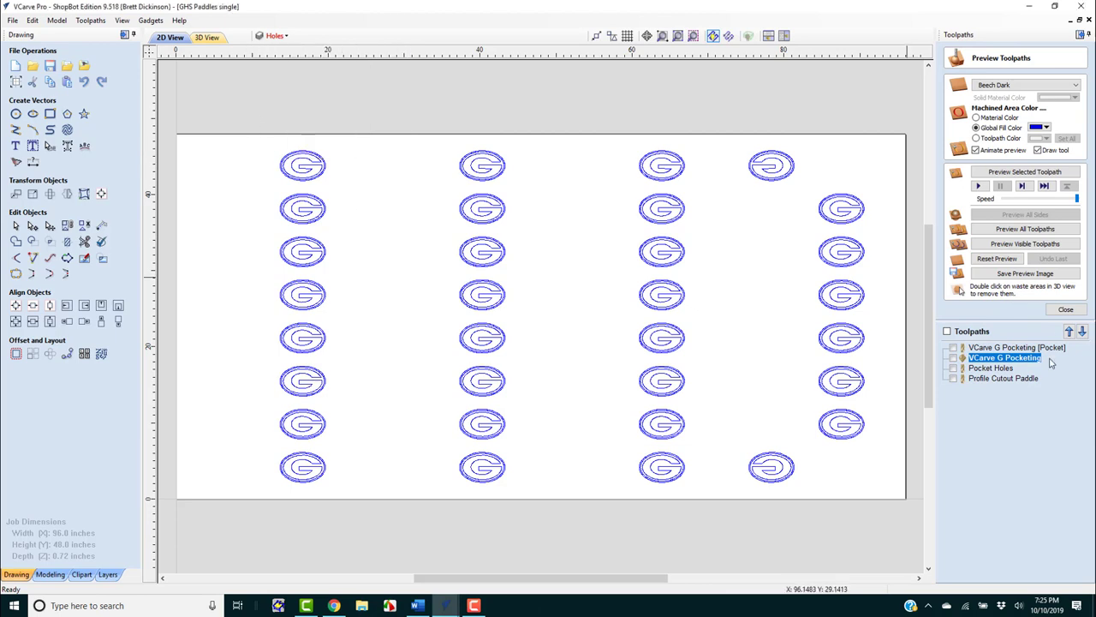
- Recalculate the VCarve G Pocketing toolpath for all G logos on the sheet and preview its V-carve and pocket cuts
double_click(990, 359)
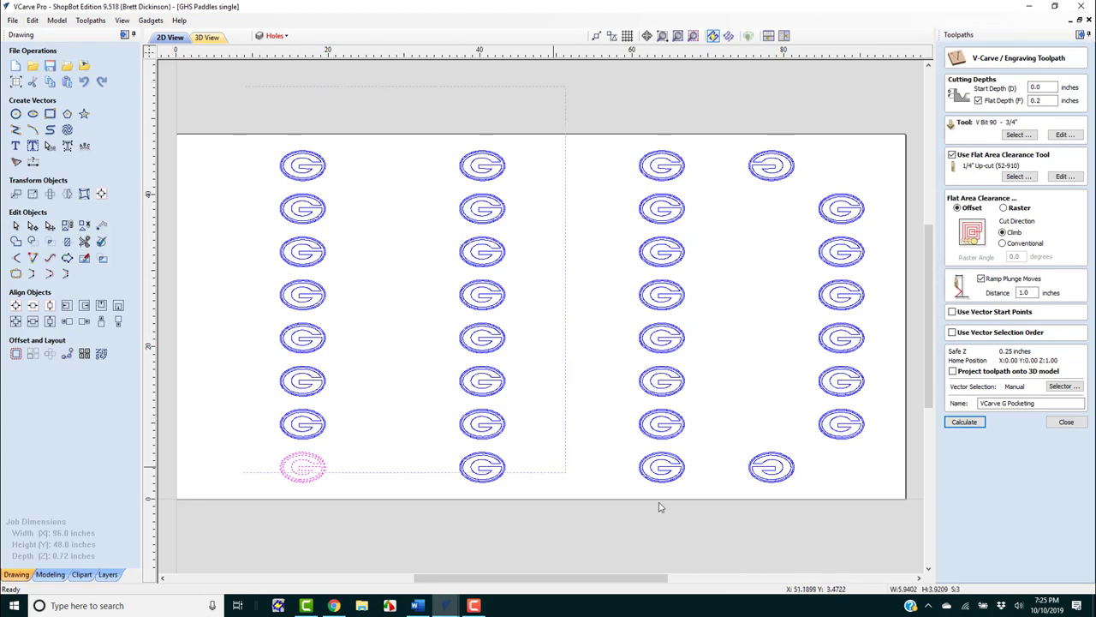
key(ctrl+a)
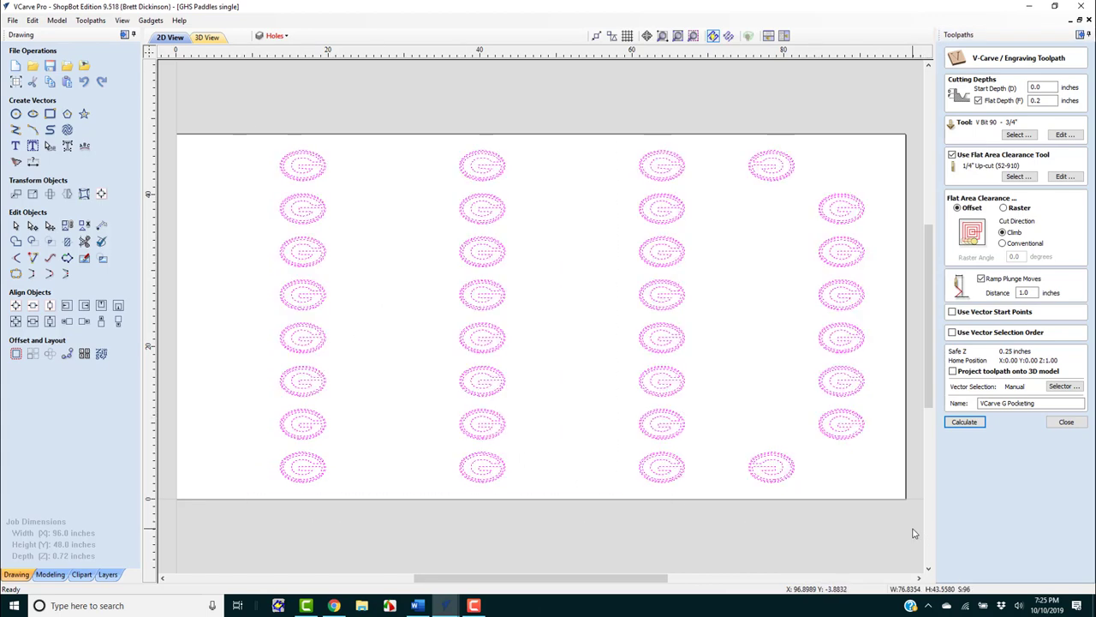
click(971, 425)
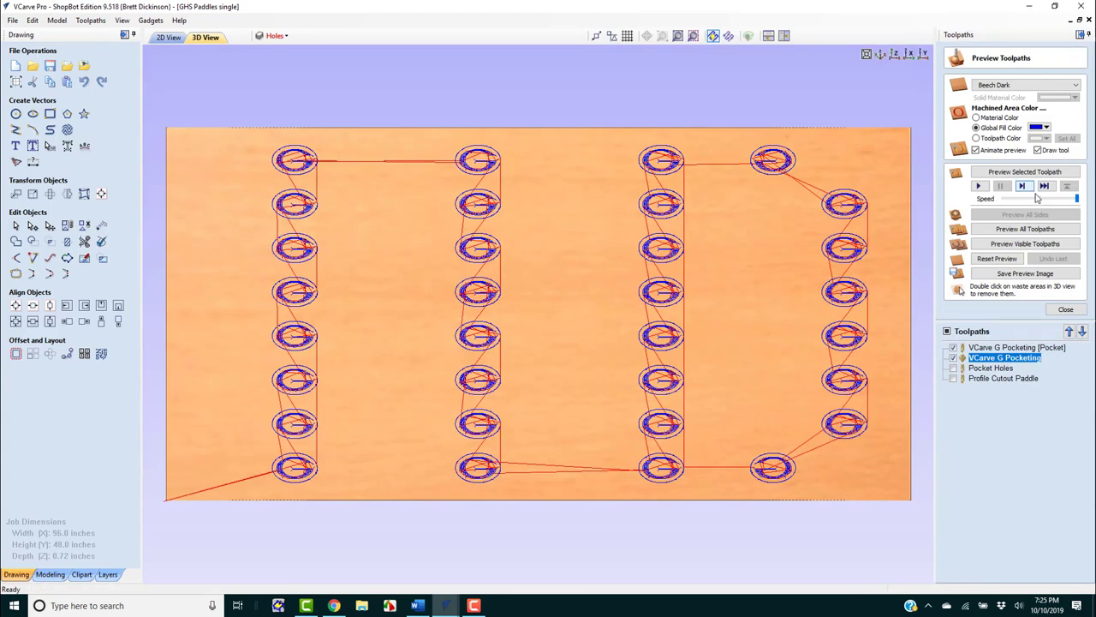
click(1027, 174)
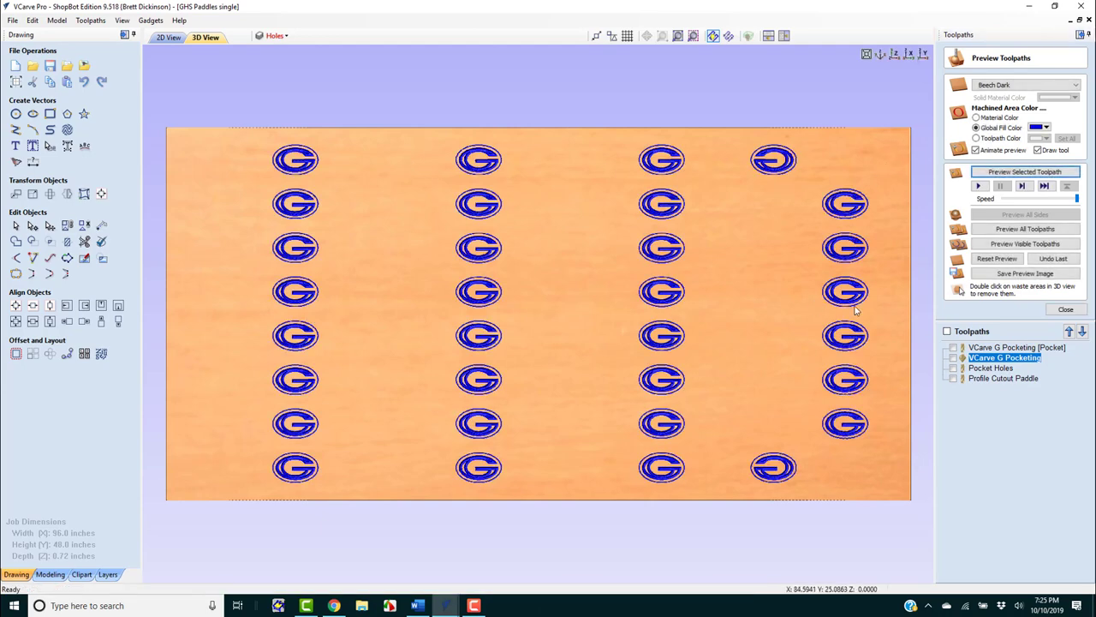
click(1013, 347)
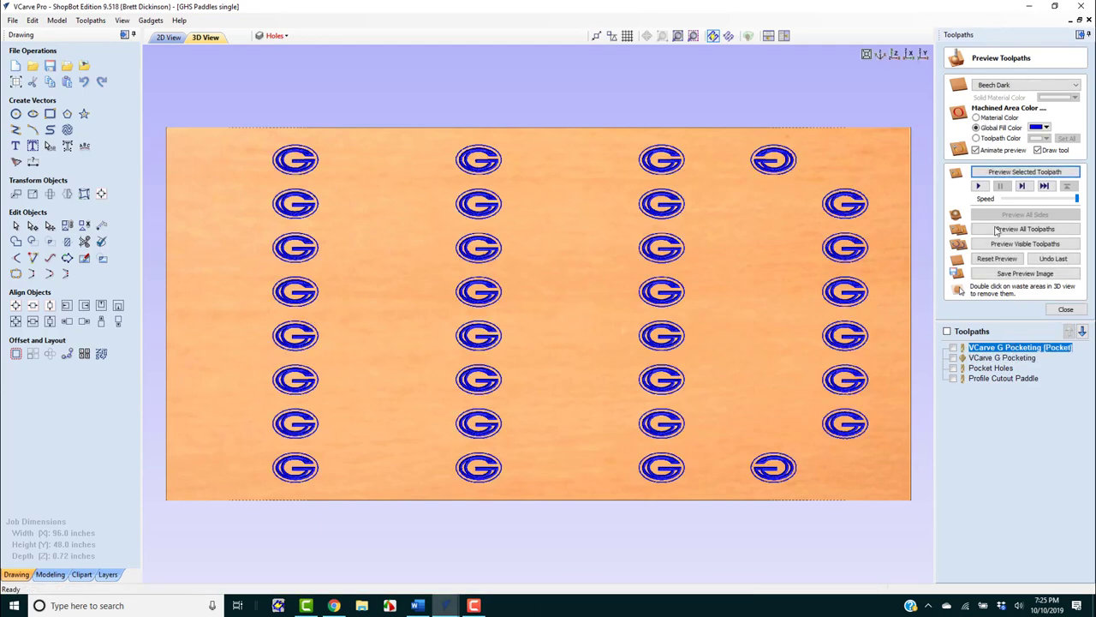
click(1007, 172)
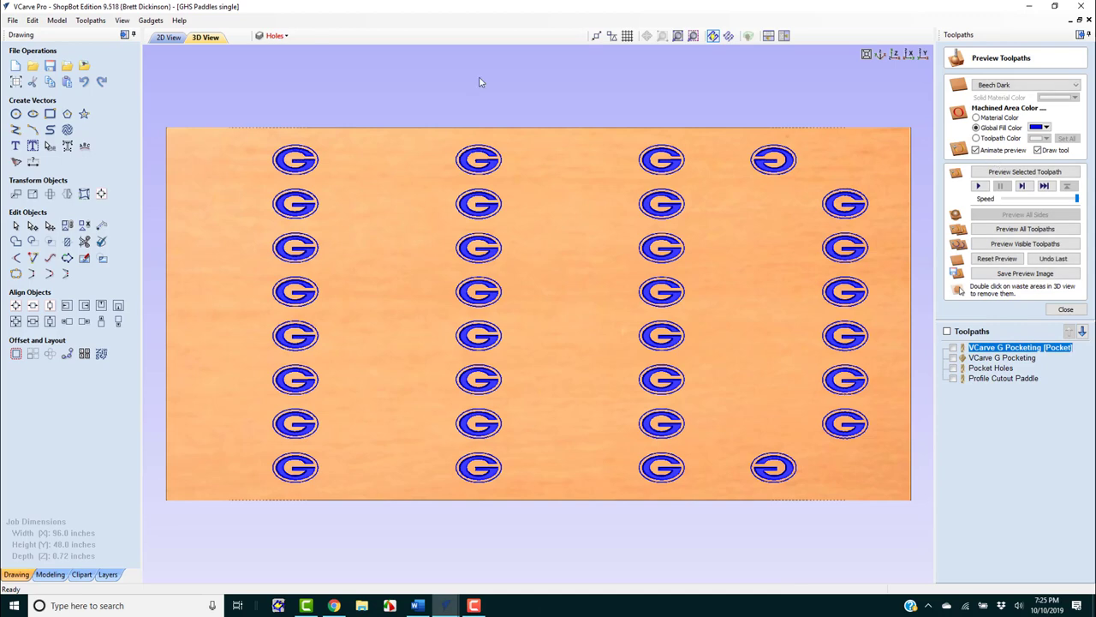
- Return to the 2D view and display only the Holes layer, with the G and Paddle outline layers hidden
click(169, 37)
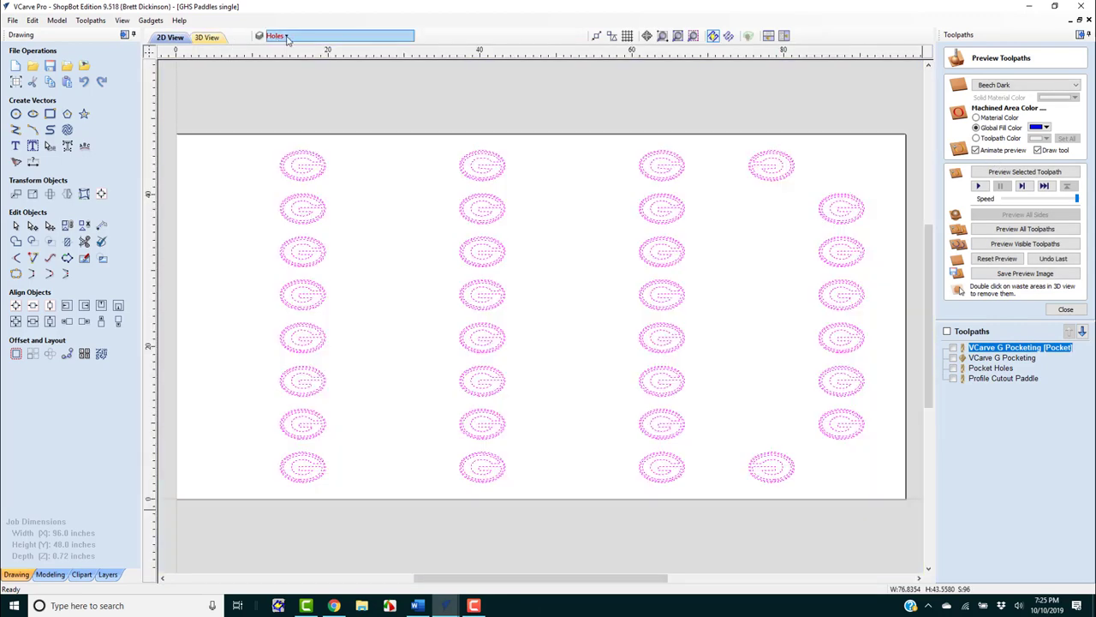
click(276, 35)
click(275, 66)
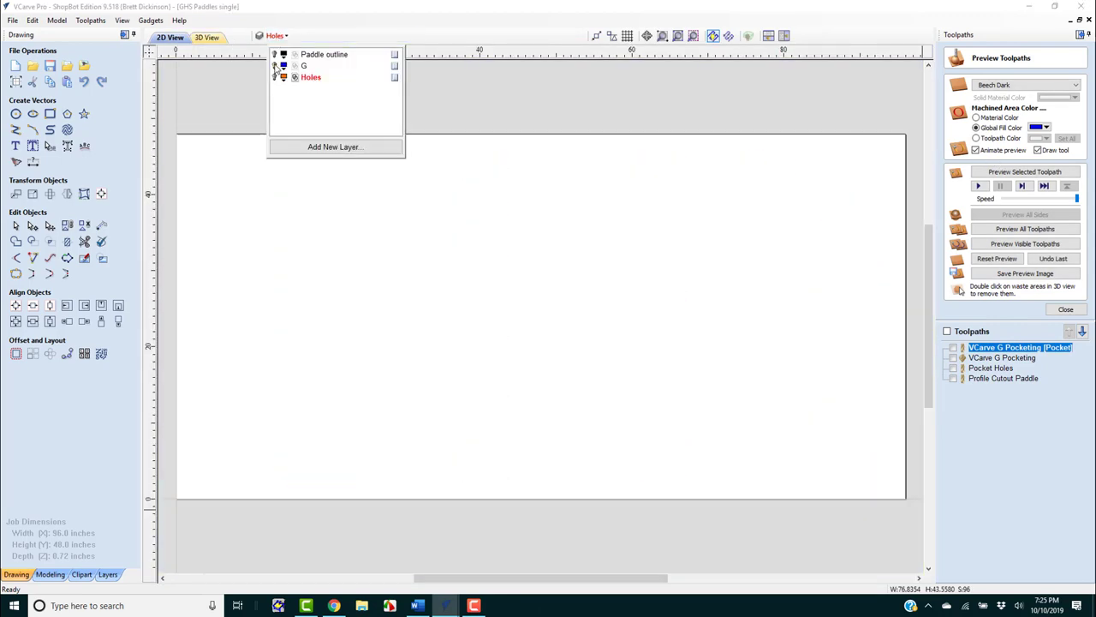
click(274, 55)
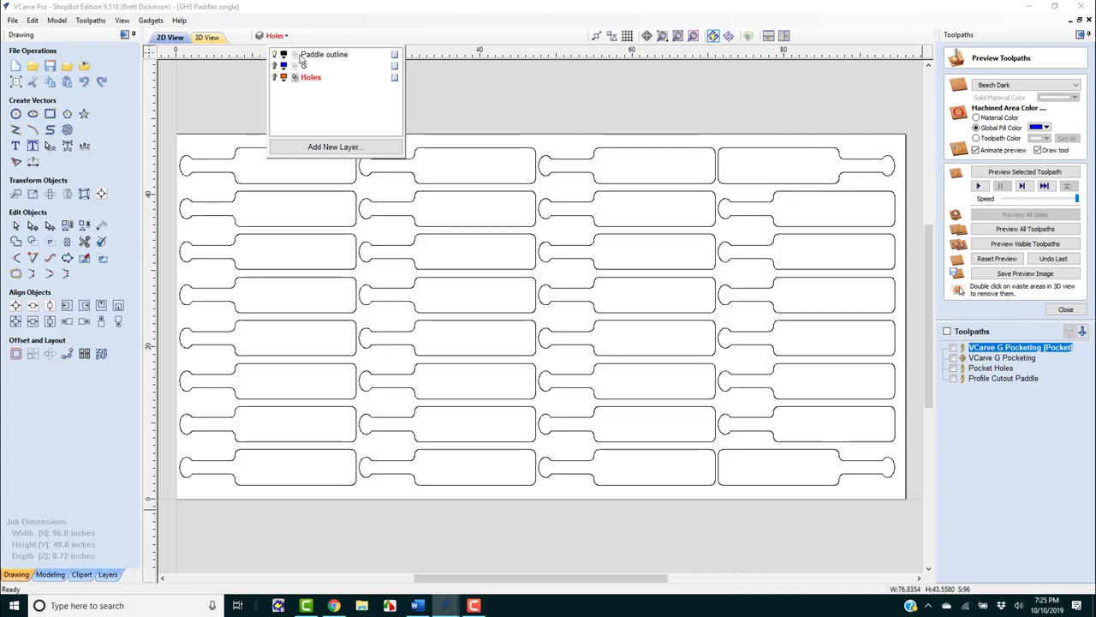
click(275, 55)
click(275, 77)
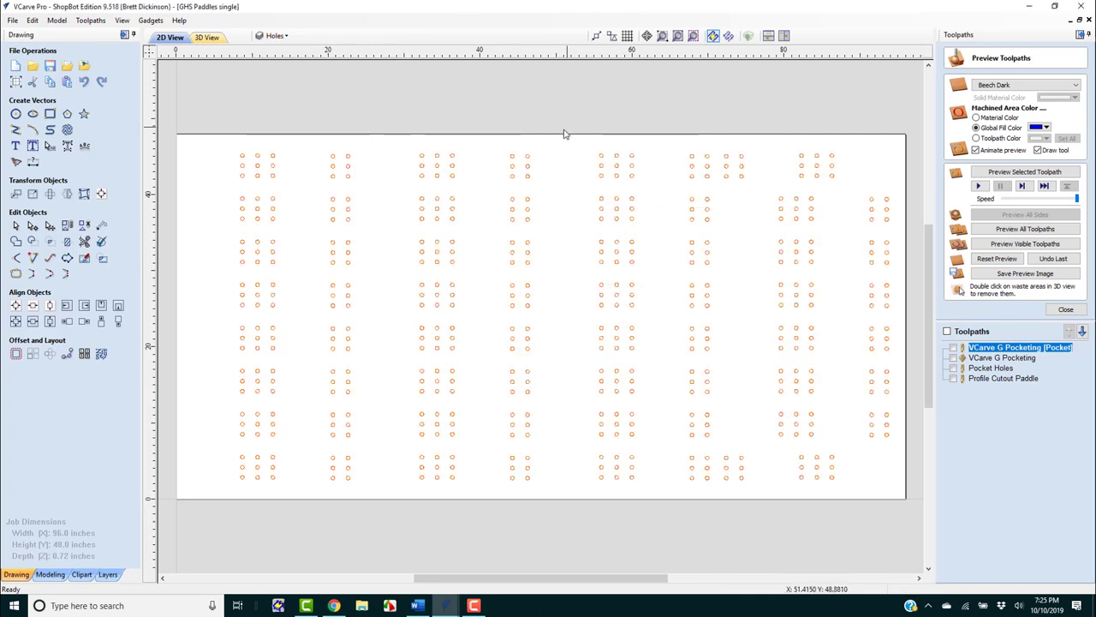
- Recalculate the Pocket Holes toolpath for the holes of all paddles, allowing the cut through the material, and preview it
drag(210, 113, 906, 510)
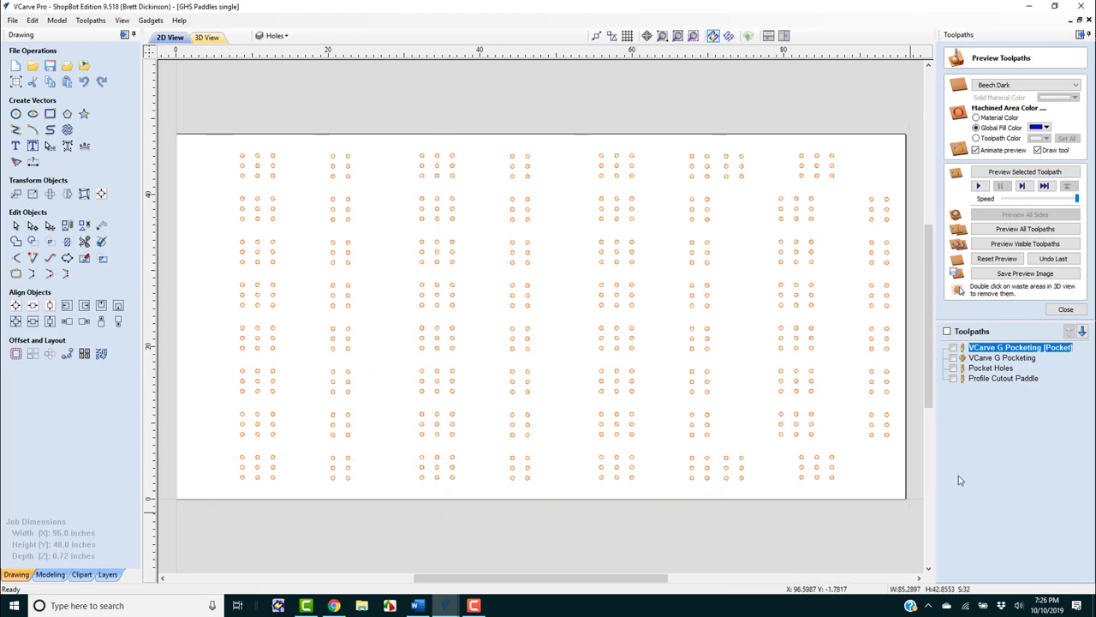
double_click(985, 373)
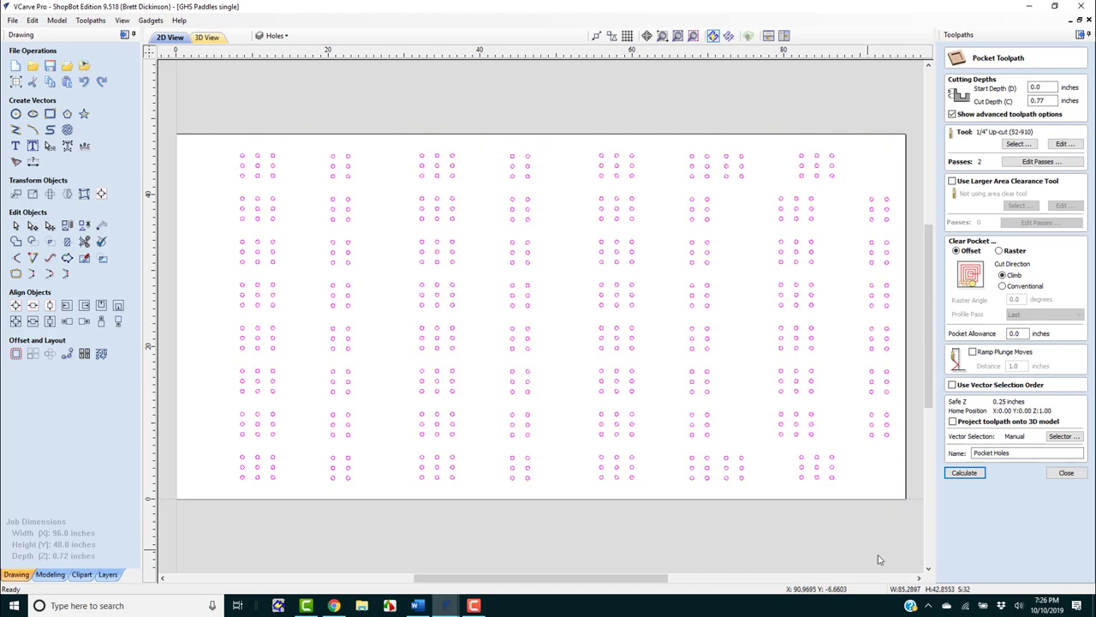
click(962, 474)
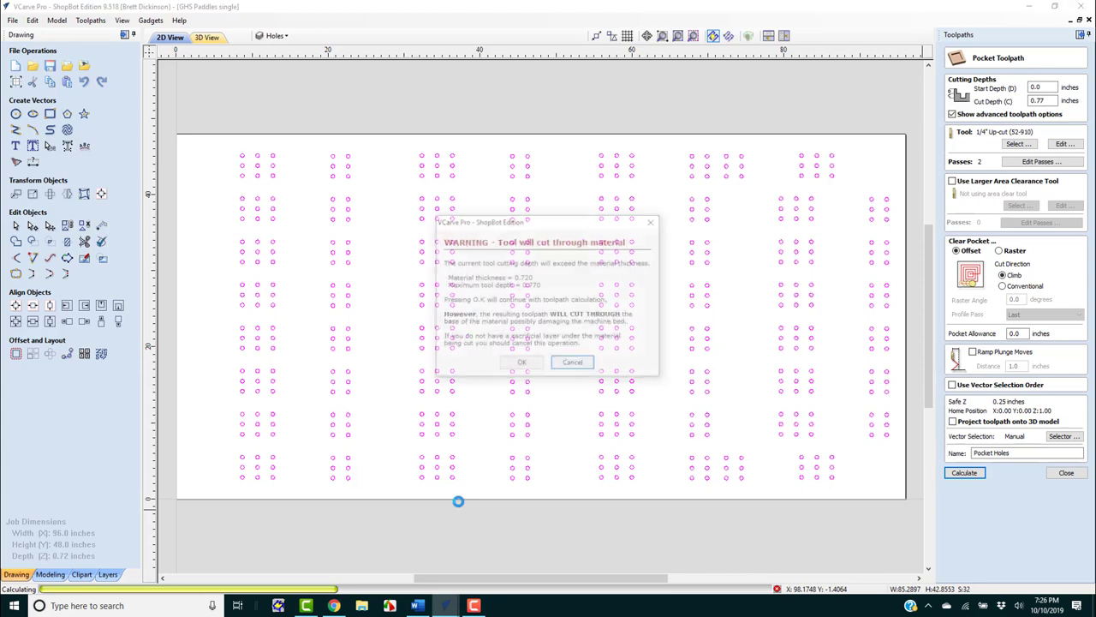
click(518, 365)
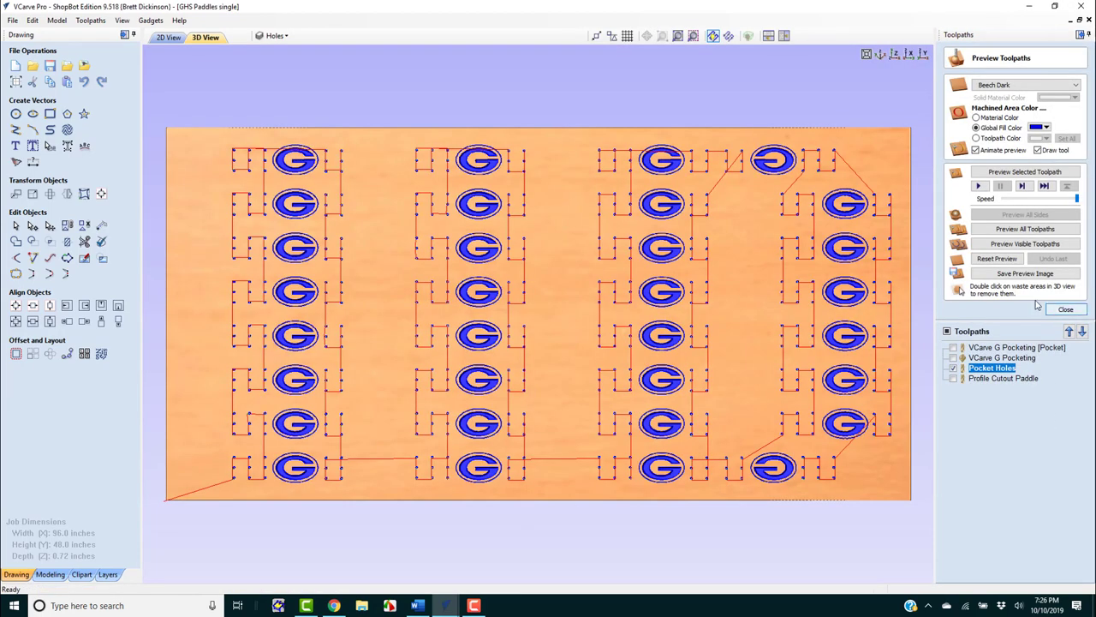
click(1002, 172)
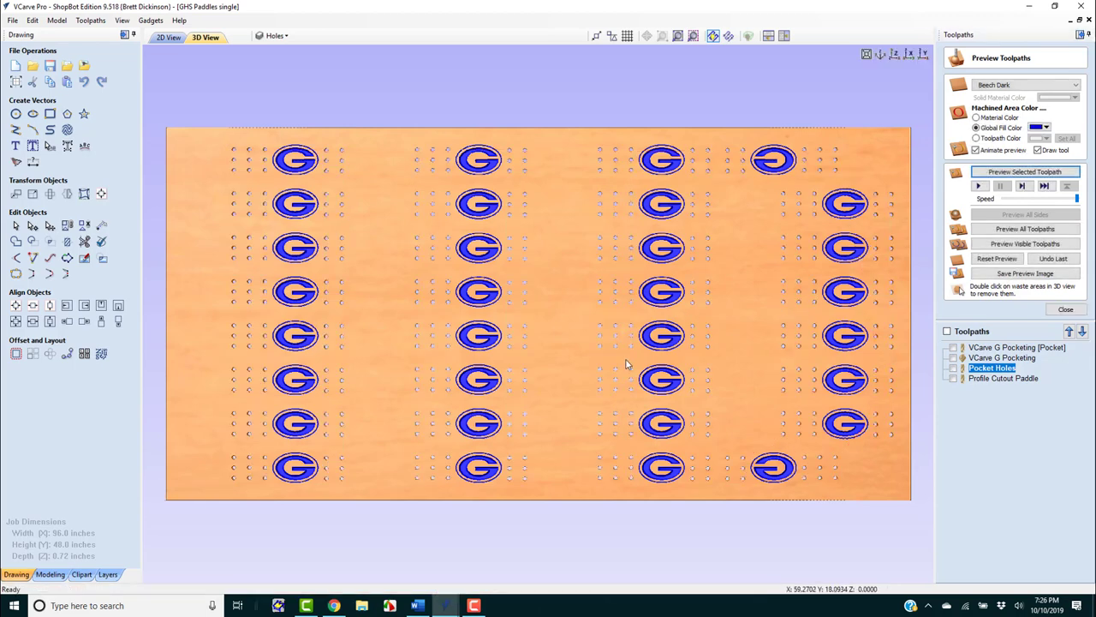
- Return to the 2D view, hide the Holes layer and display the Paddle outline layer
click(167, 38)
click(276, 36)
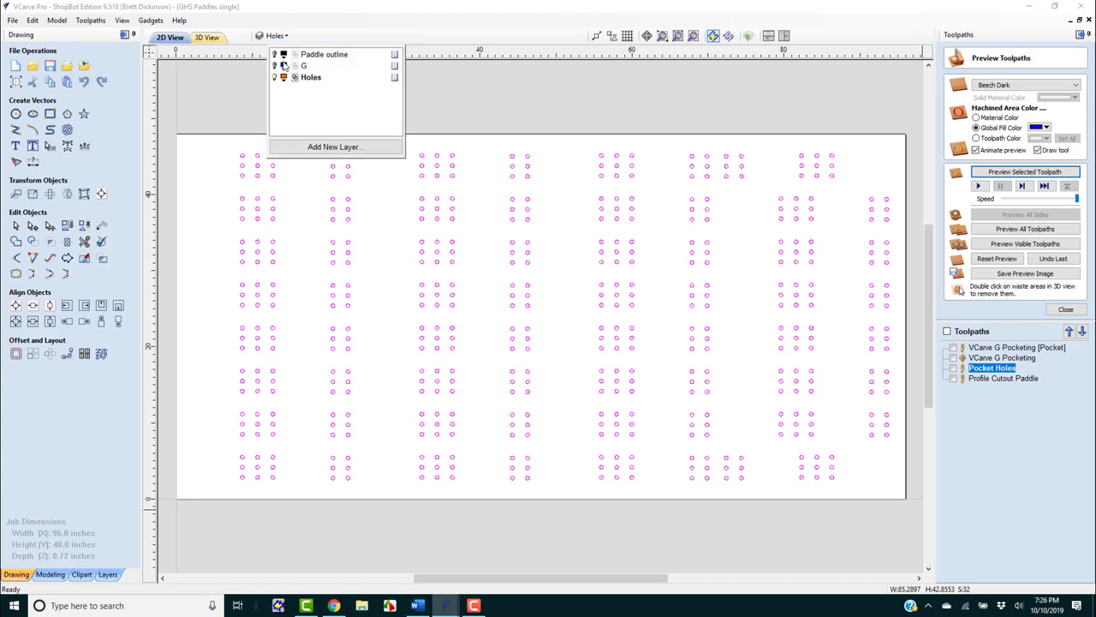
click(275, 78)
click(275, 55)
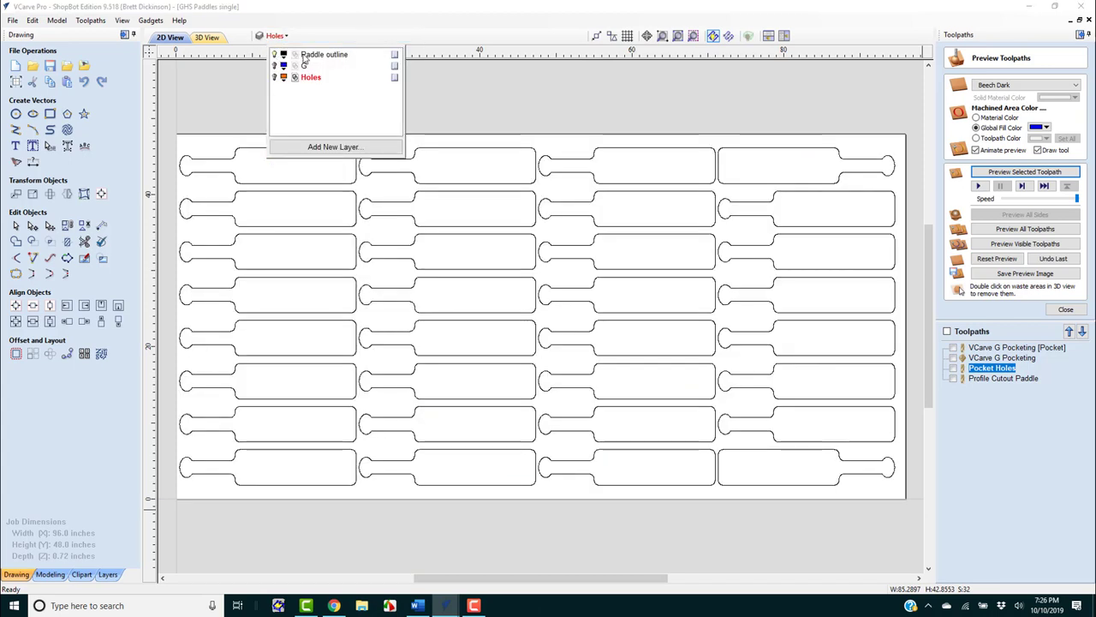
- Recalculate the Profile Cutout Paddle toolpath for every paddle outline, allowing the cut through the material, and preview it
double_click(1009, 379)
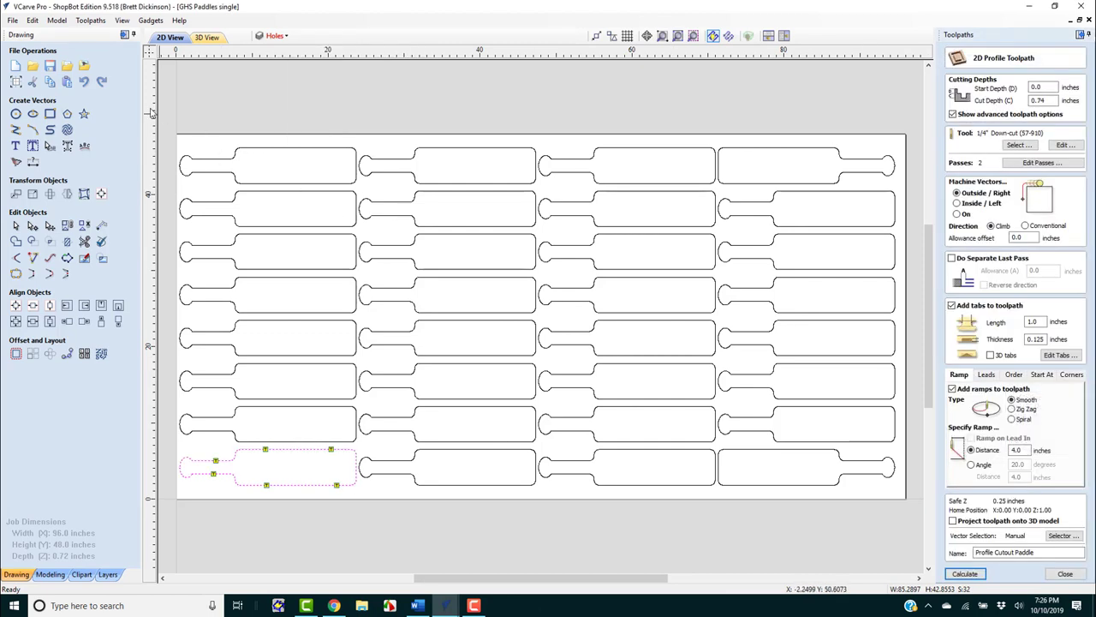
drag(171, 114, 923, 527)
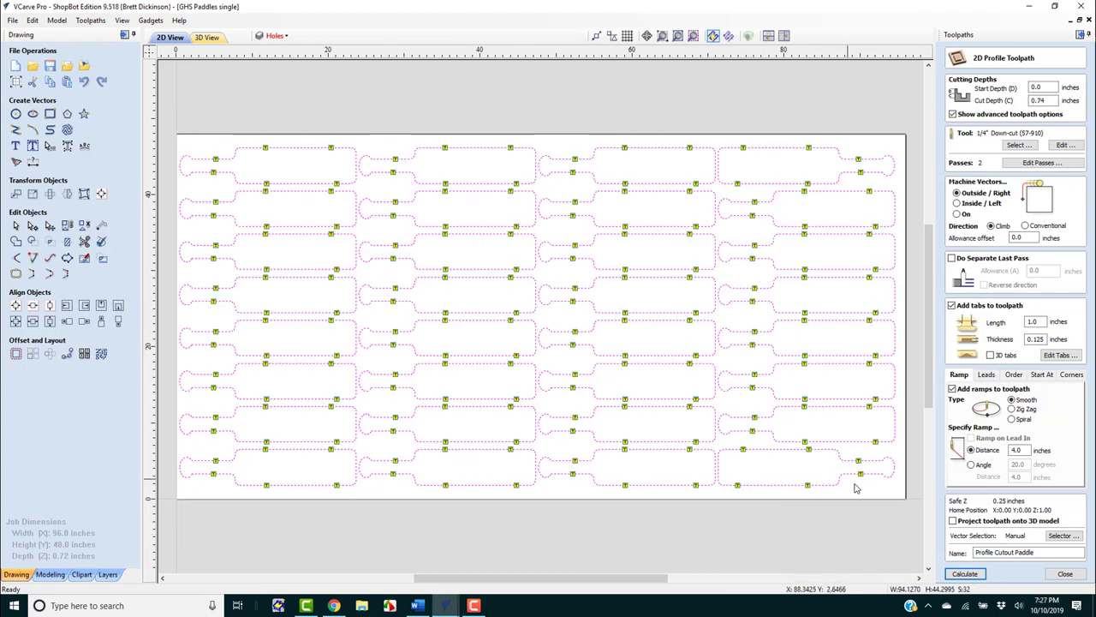
click(969, 576)
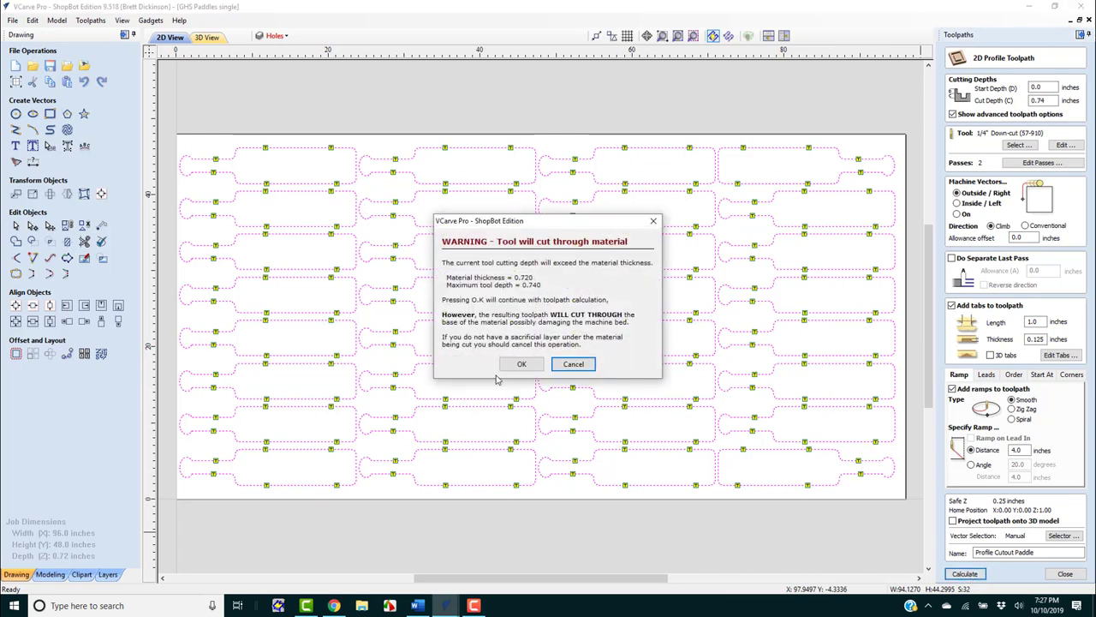
click(520, 364)
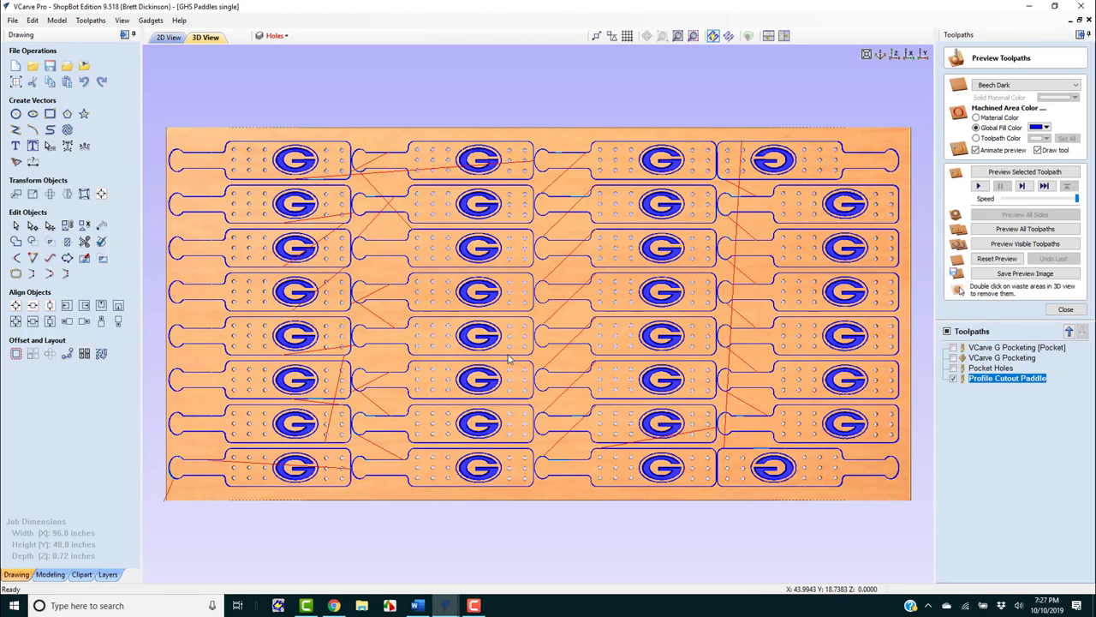
click(1001, 173)
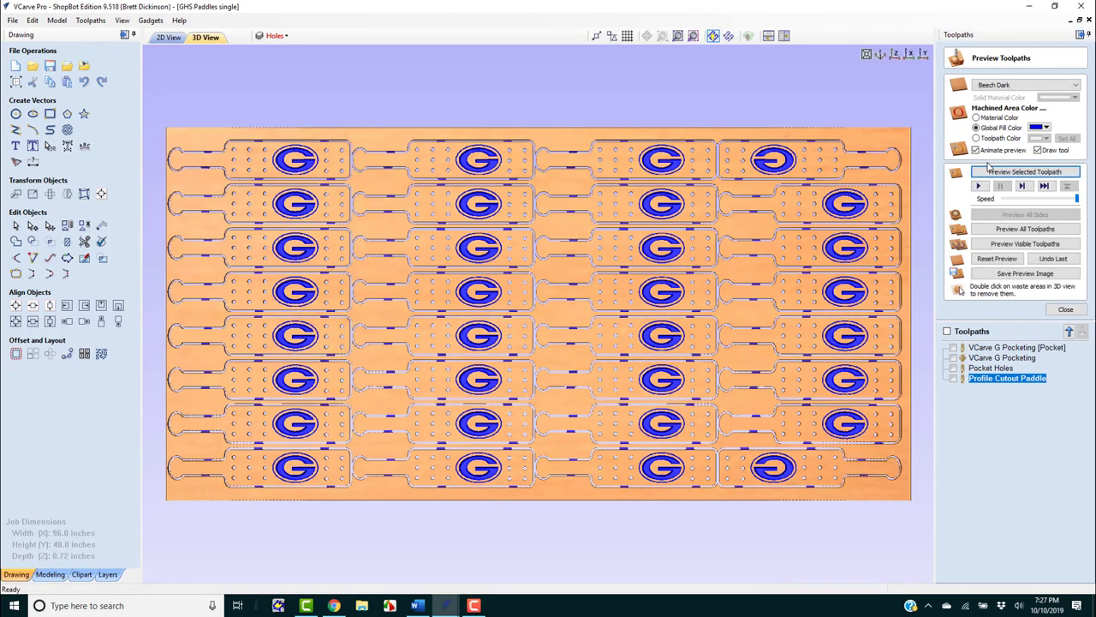